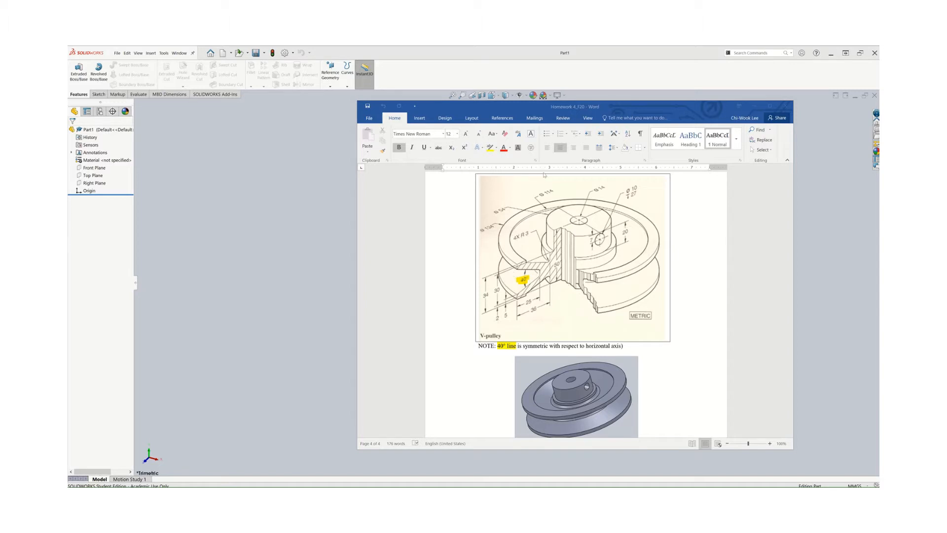
Start a Revolved Boss/Base and choose the Front Plane for its cross-section sketch.
drag(643, 108, 508, 0)
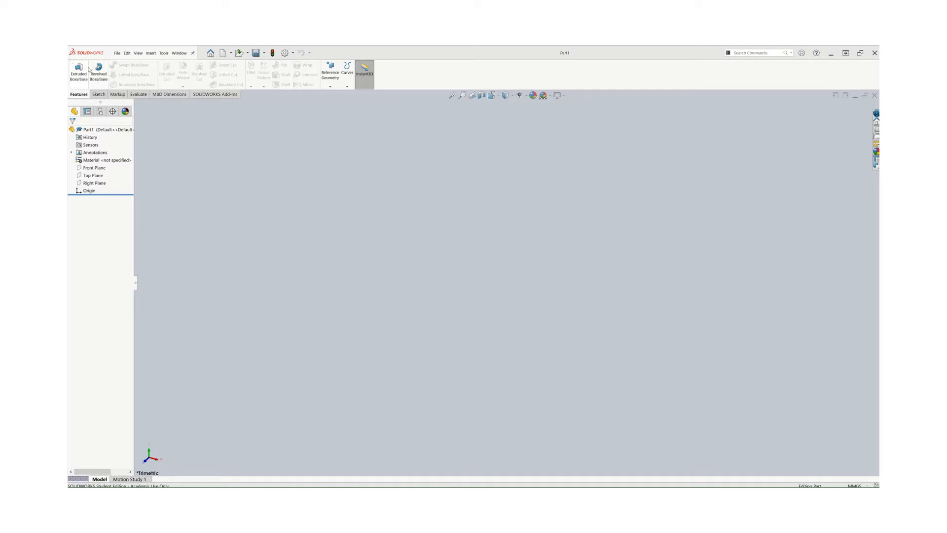
click(98, 69)
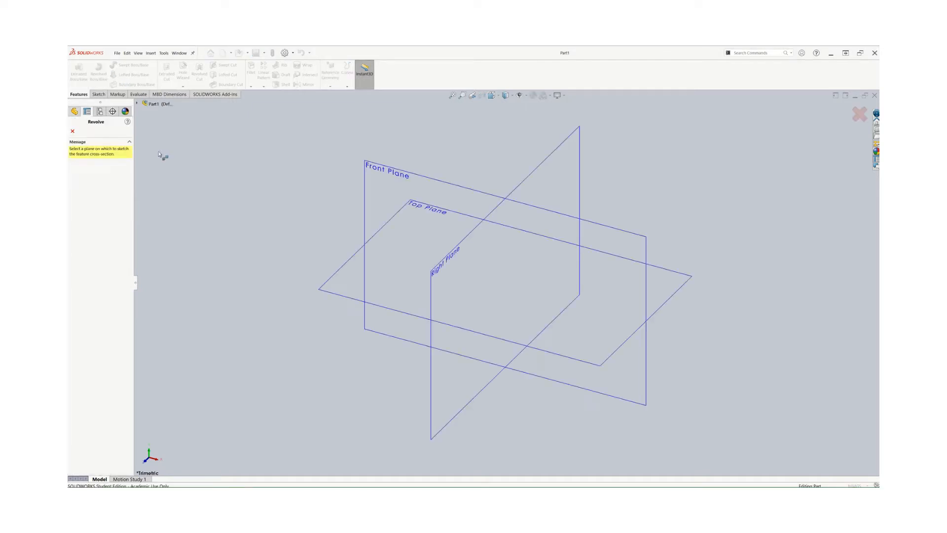
click(382, 181)
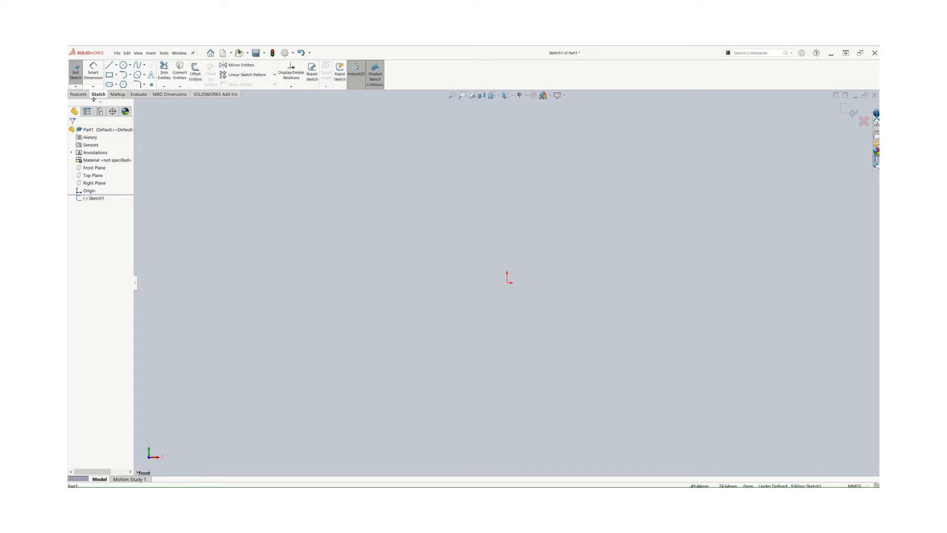
Draw a vertical construction centerline of infinite length through the origin.
click(117, 65)
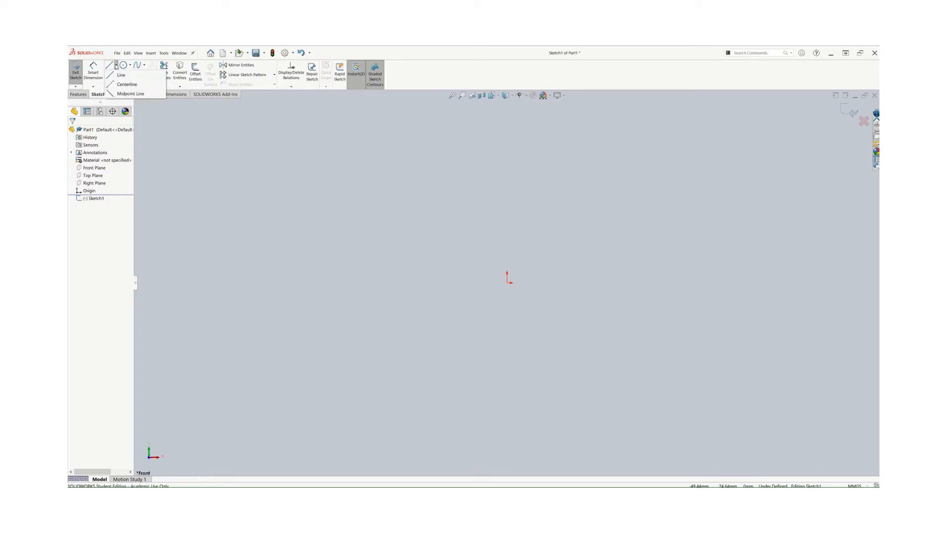
click(123, 84)
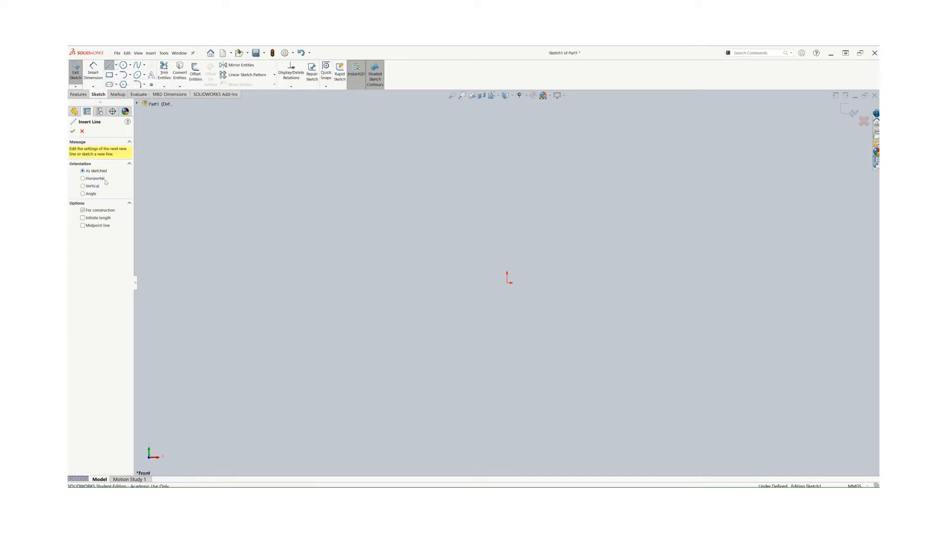
click(83, 186)
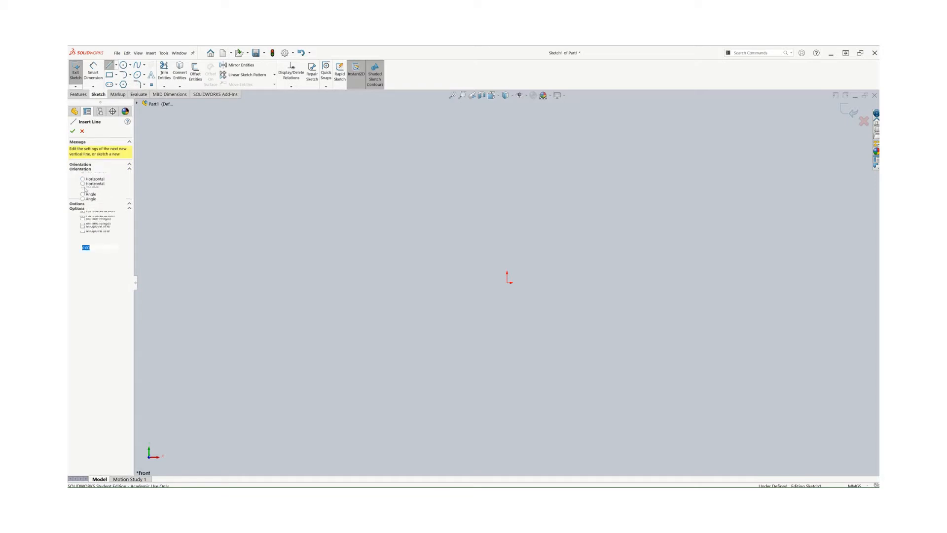
click(83, 223)
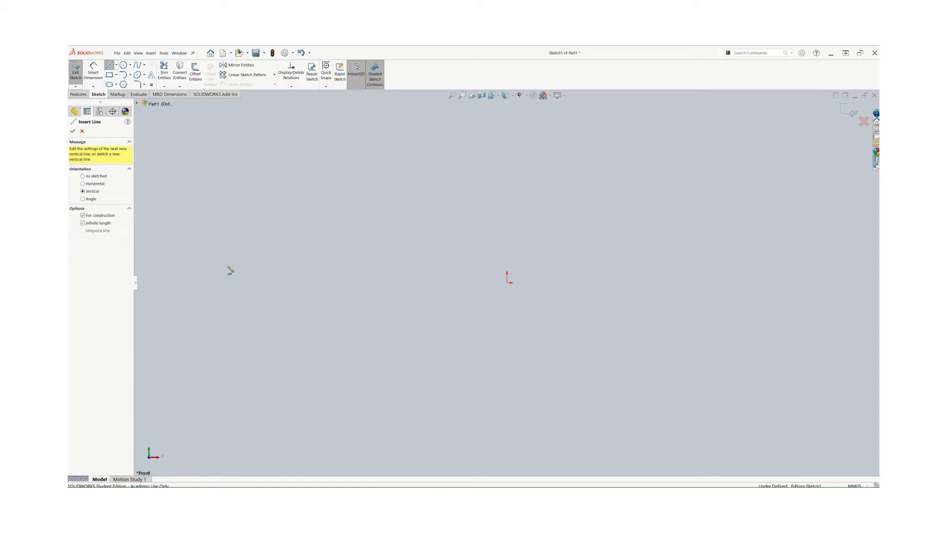
click(508, 284)
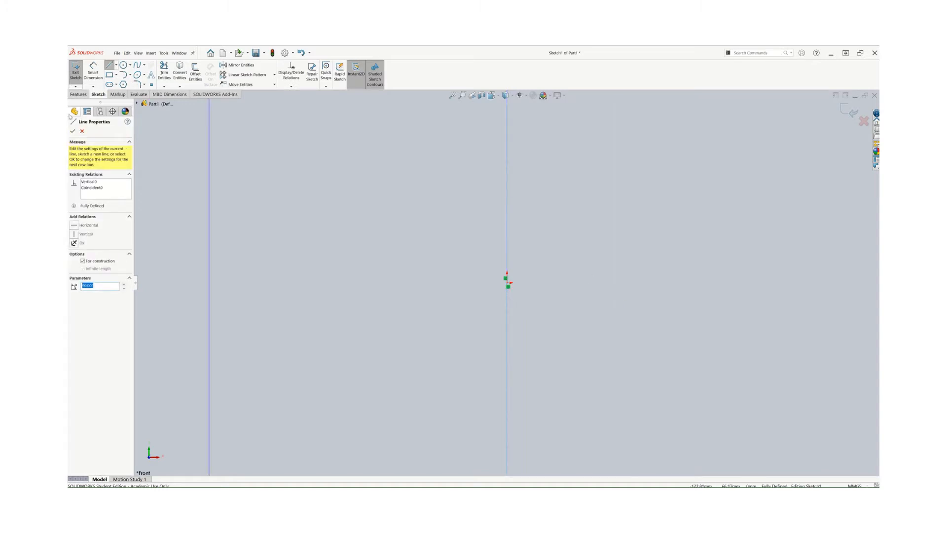
click(73, 131)
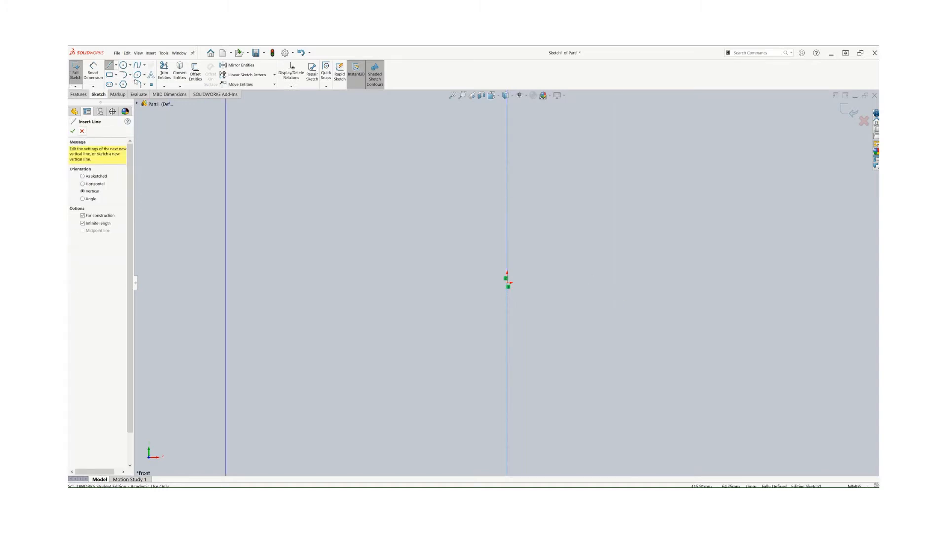
click(73, 131)
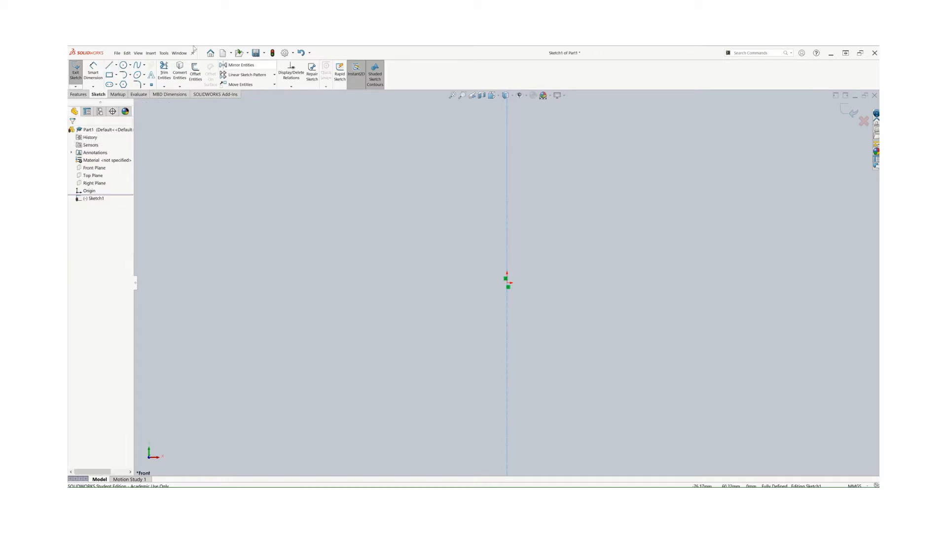
Offset the vertical centerline by 134/2 mm with the direction reversed.
click(195, 74)
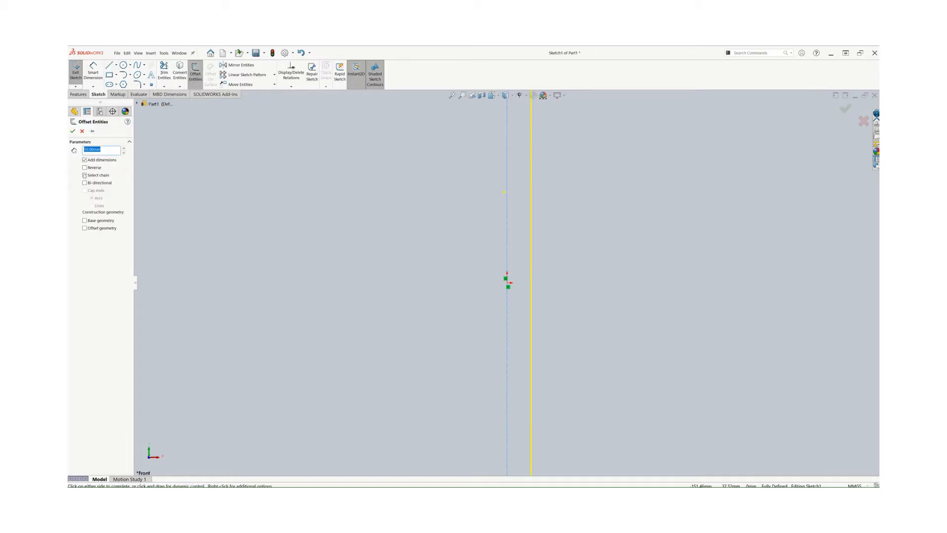
click(84, 168)
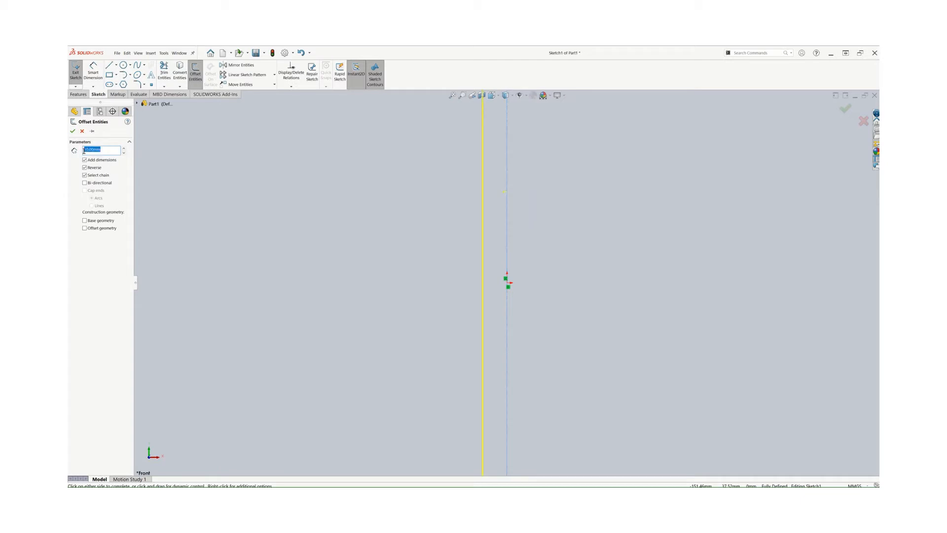
text(134/2)
key(Return)
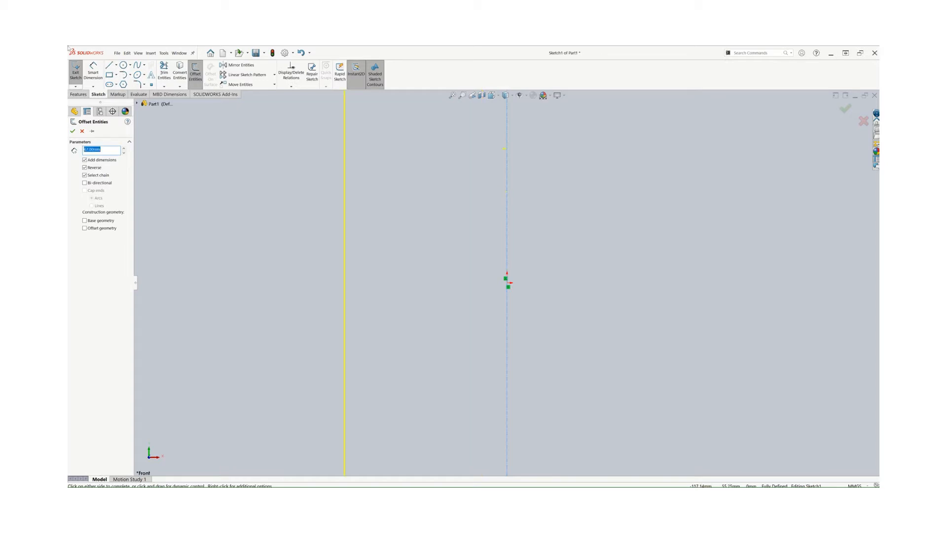
click(73, 131)
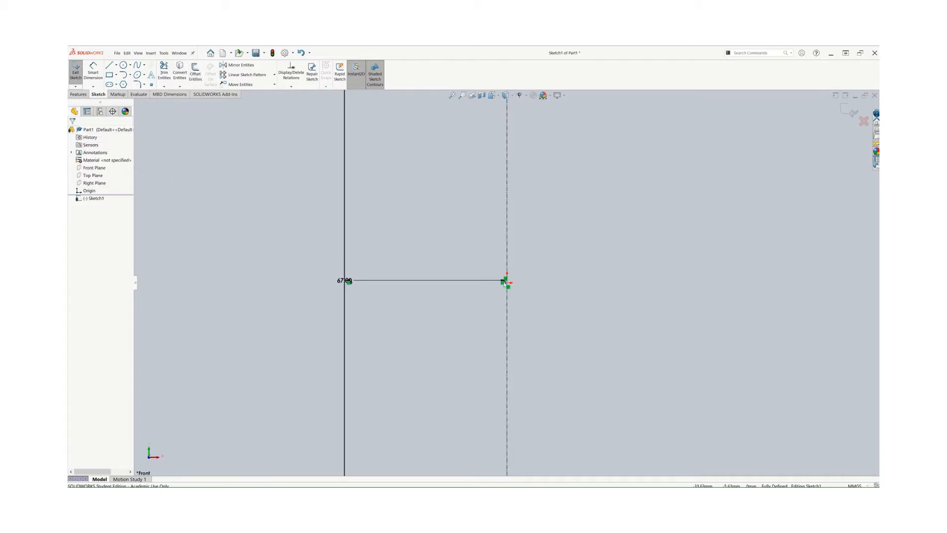
Delete the offset dimension between the centerline and the outer vertical line.
click(416, 288)
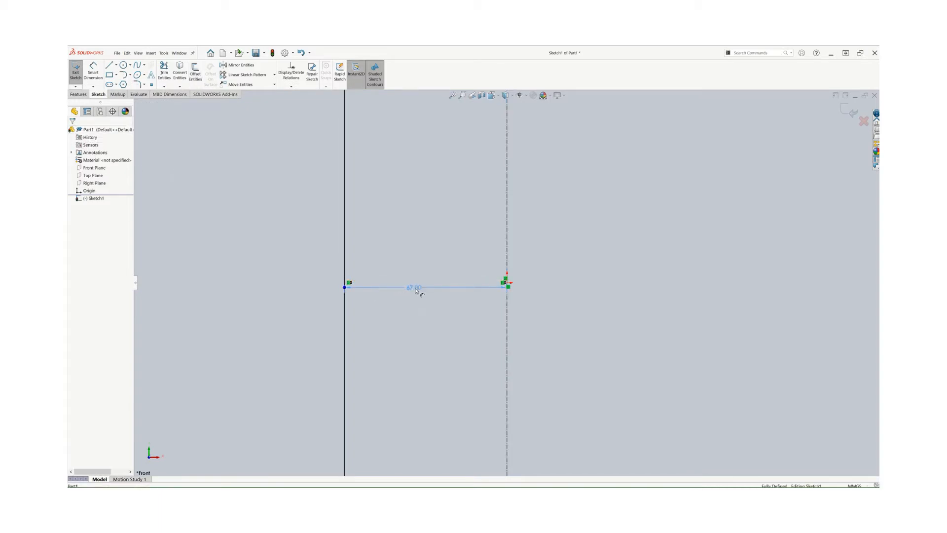
click(415, 288)
right_click(416, 291)
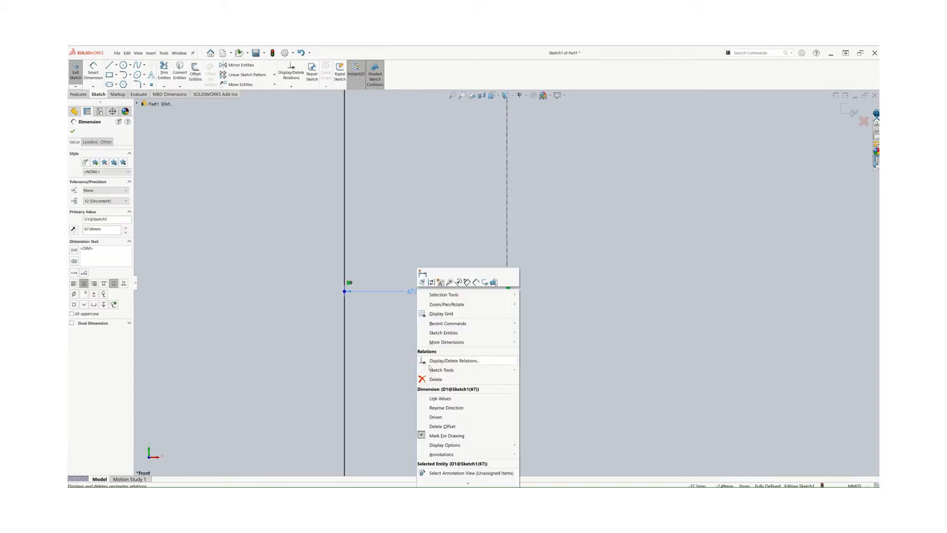
click(432, 379)
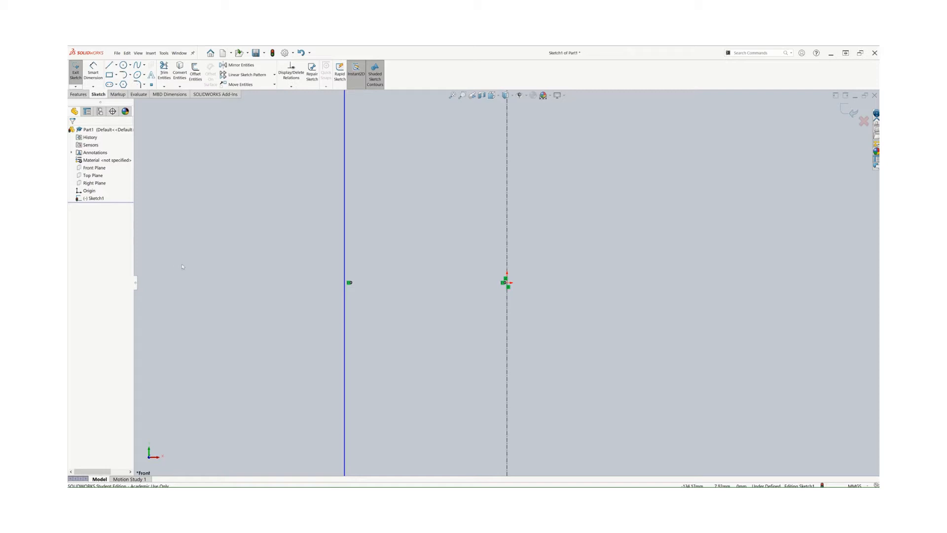
Check the V-pulley drawing in Word, and draw a solid horizontal line of infinite length through the sketch origin.
drag(401, 46, 326, 120)
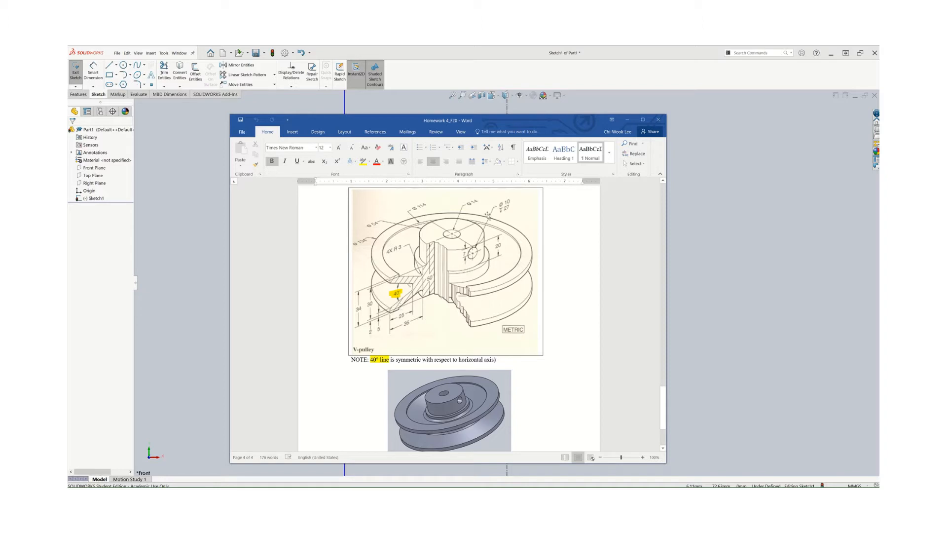
drag(567, 120, 647, 46)
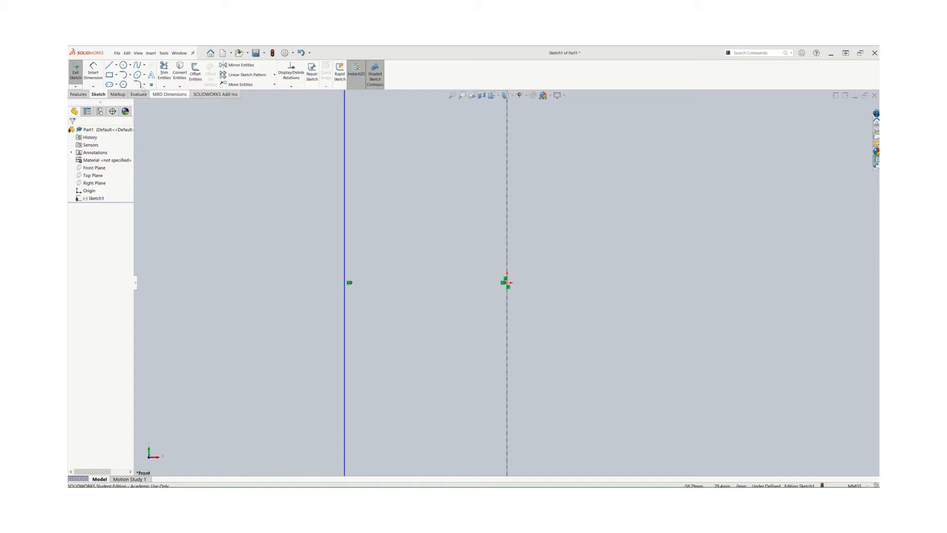
click(110, 67)
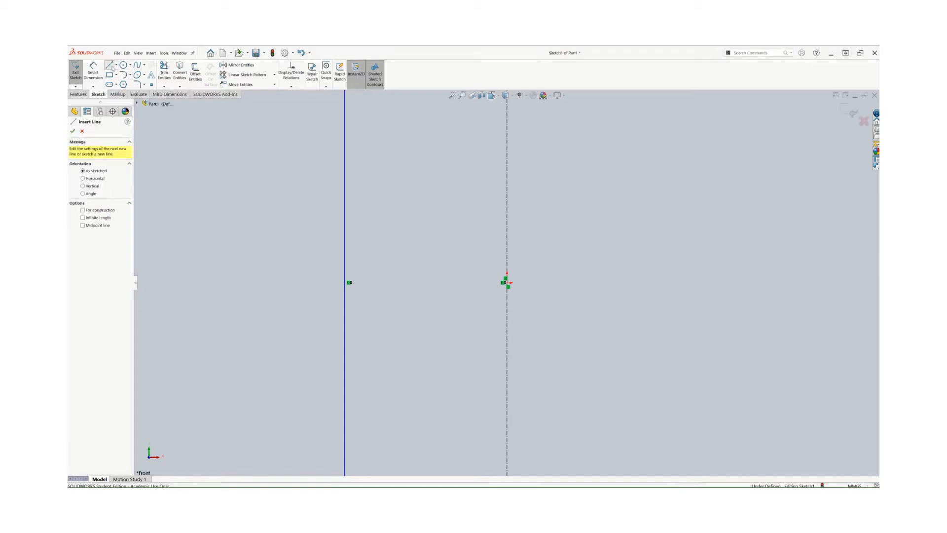
click(83, 178)
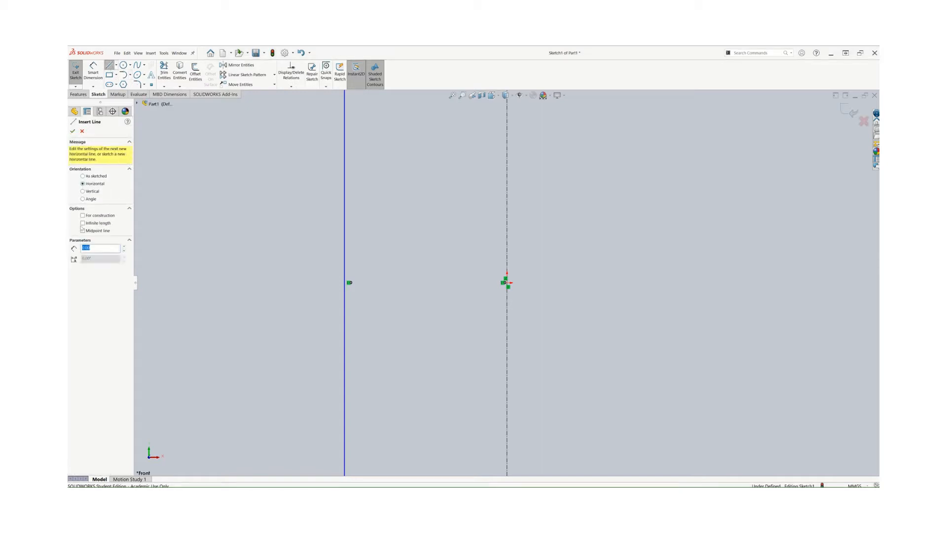
click(83, 223)
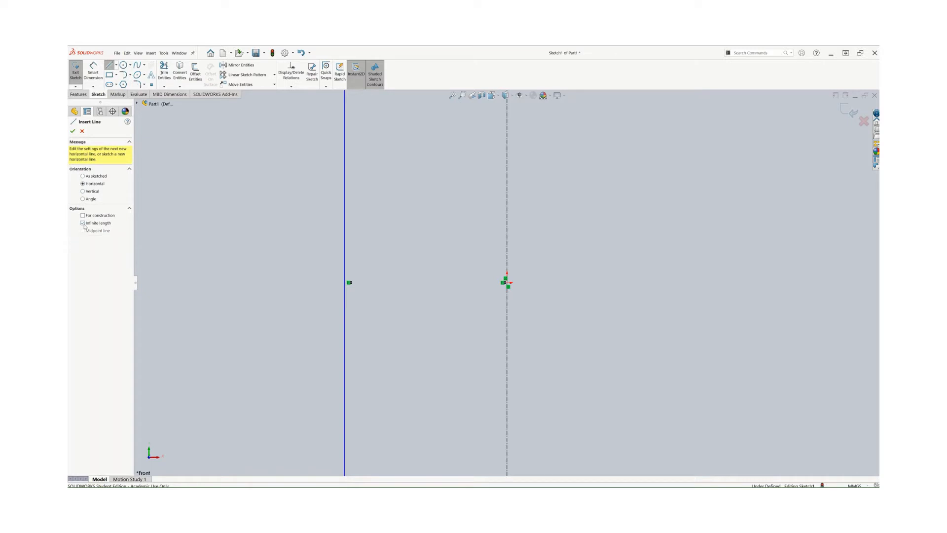
click(508, 282)
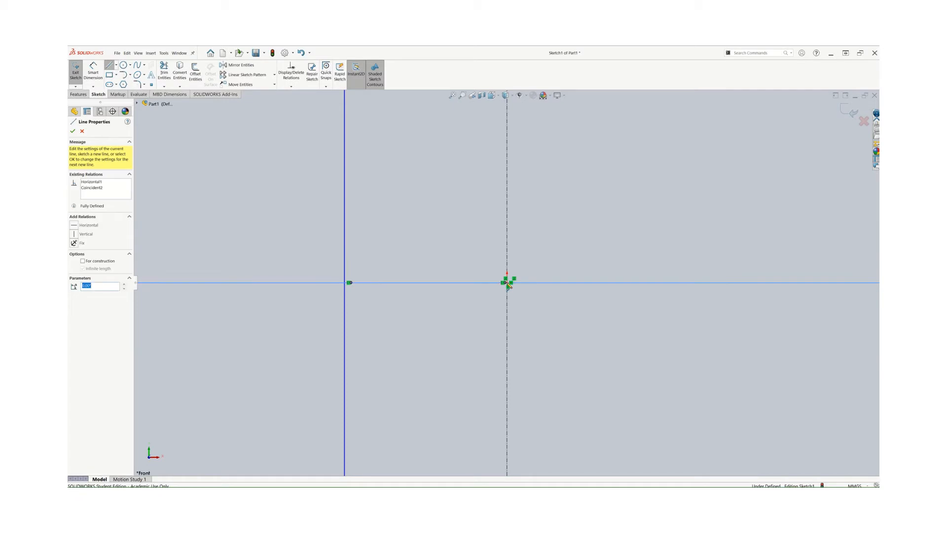
click(72, 131)
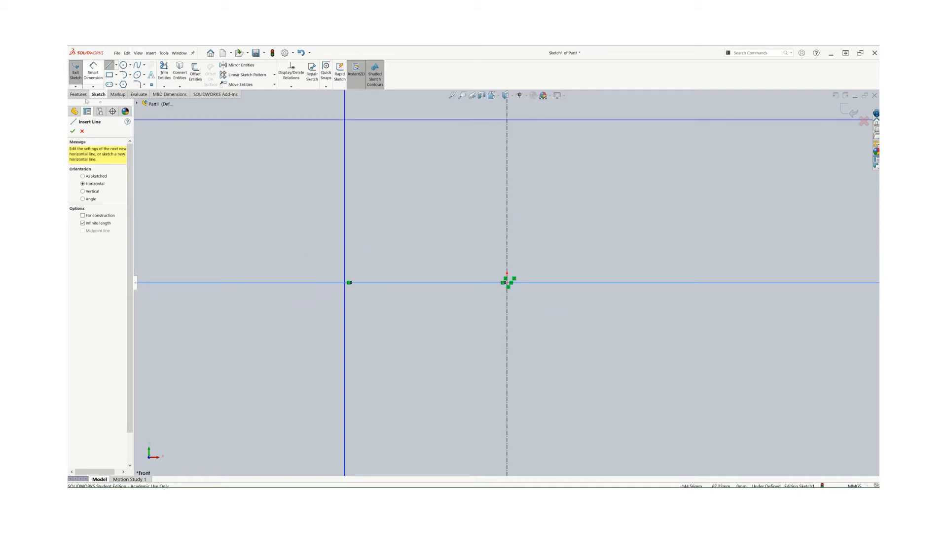
click(72, 131)
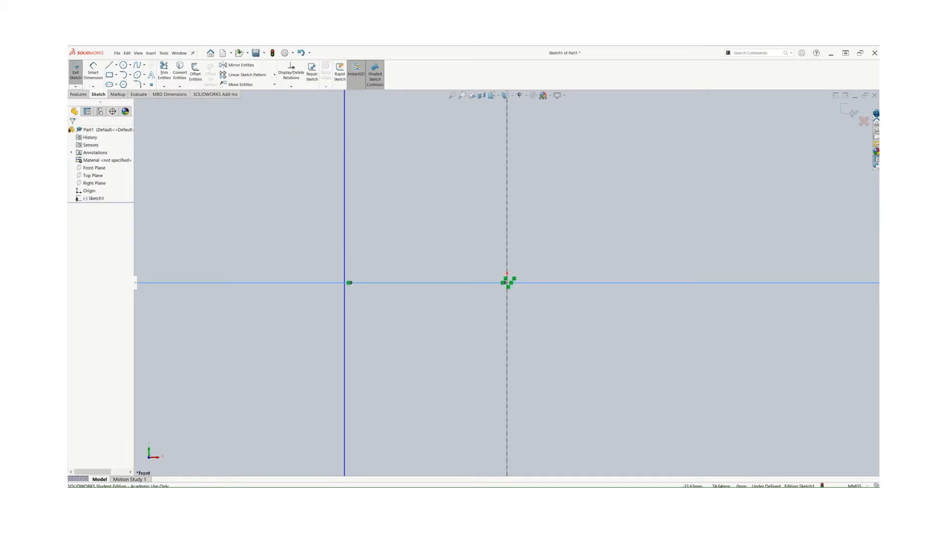
drag(69, 99, 346, 79)
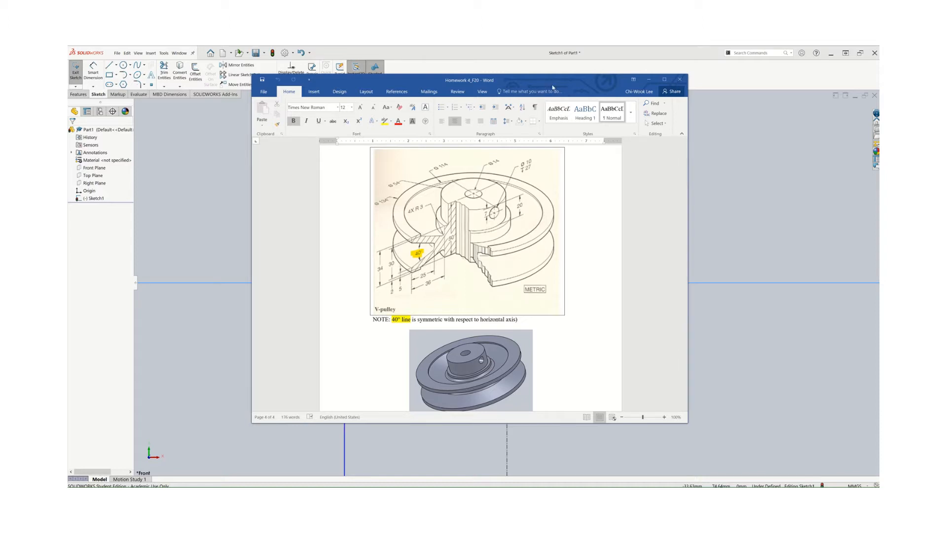
drag(552, 85, 583, 45)
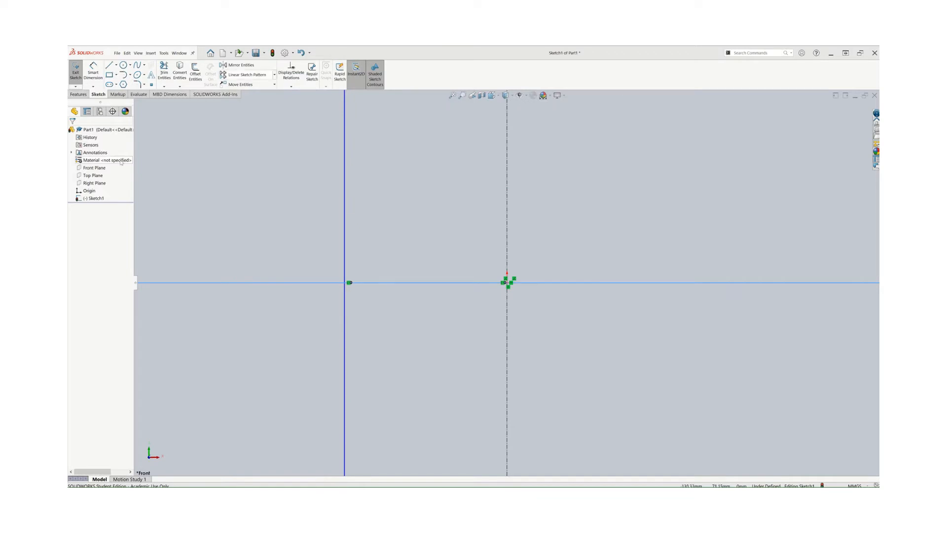
click(200, 75)
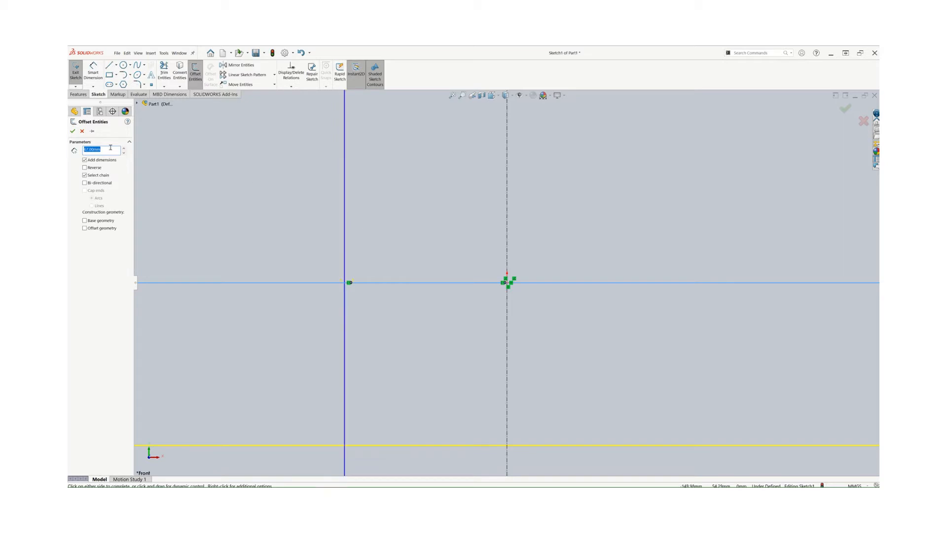
key(Escape)
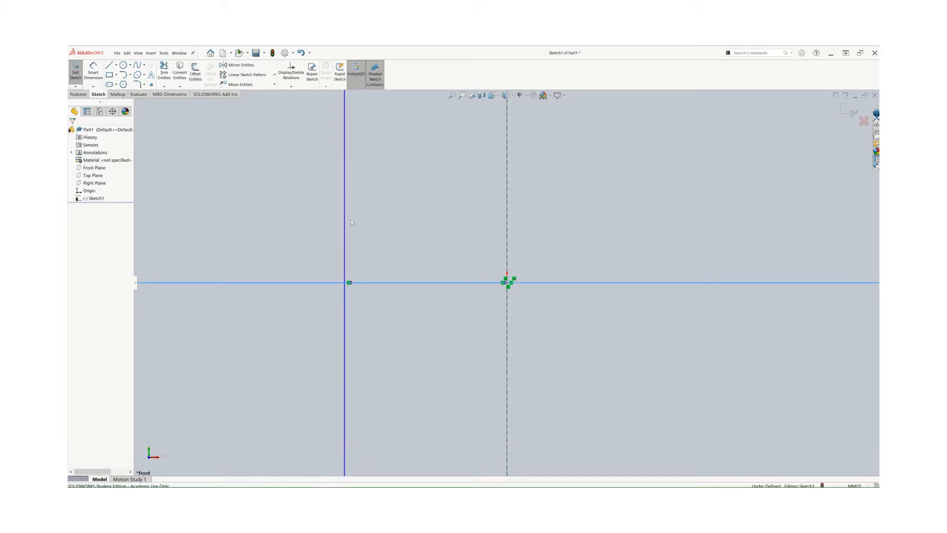
click(267, 218)
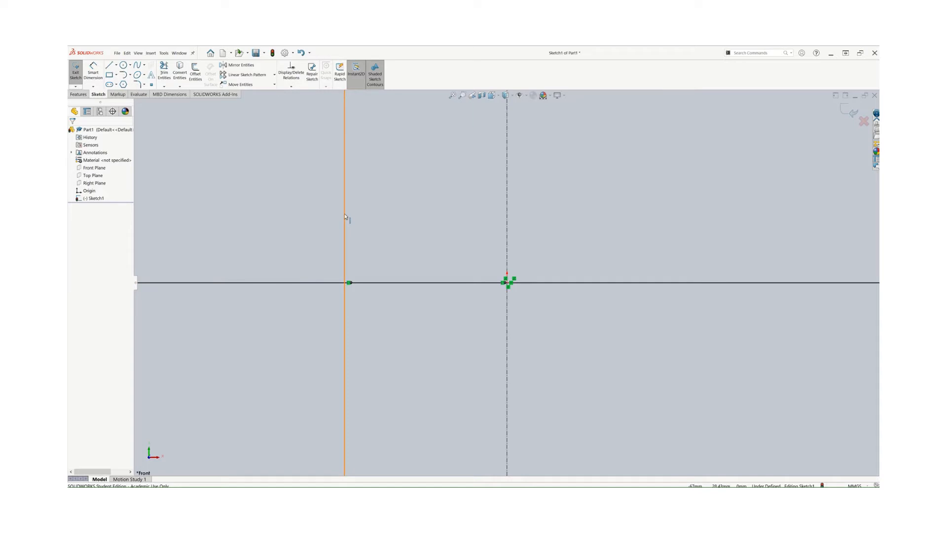
Offset the outer vertical line 10 mm toward the centerline.
click(344, 216)
click(195, 72)
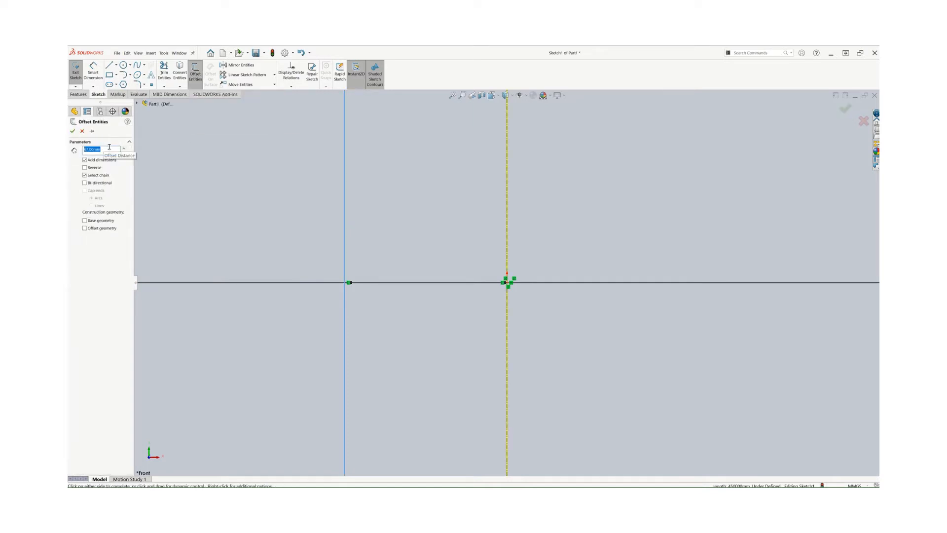
text(10)
key(Return)
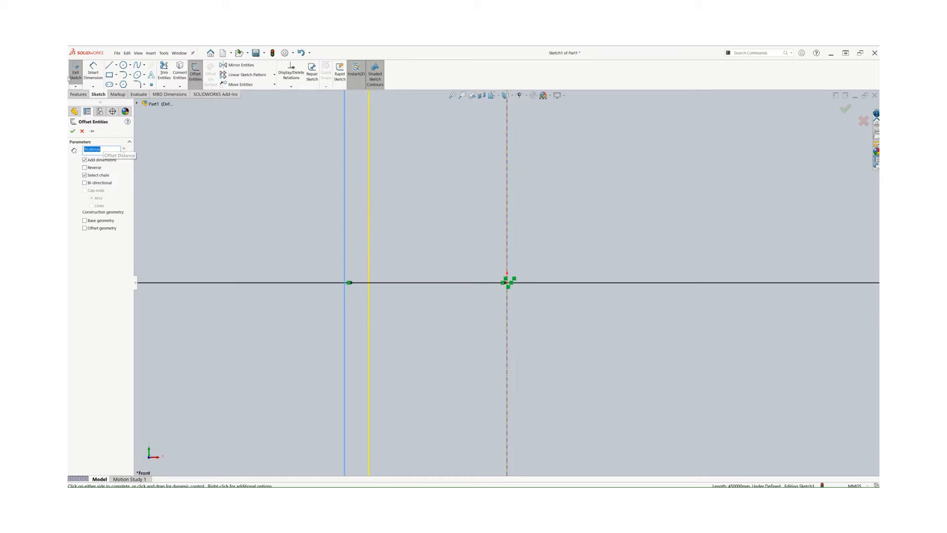
click(73, 131)
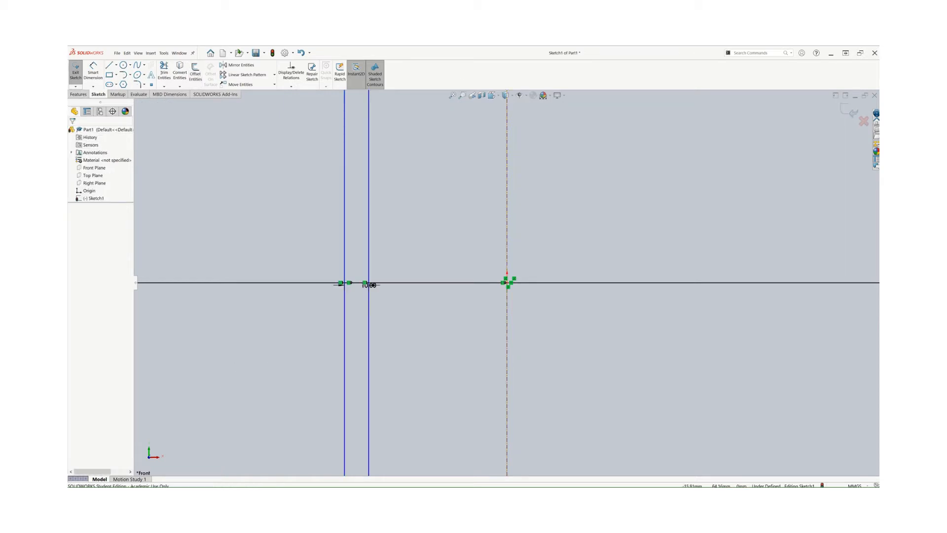
Consult the V-pulley drawing in the Word document and return to the sketch.
key(alt+Tab)
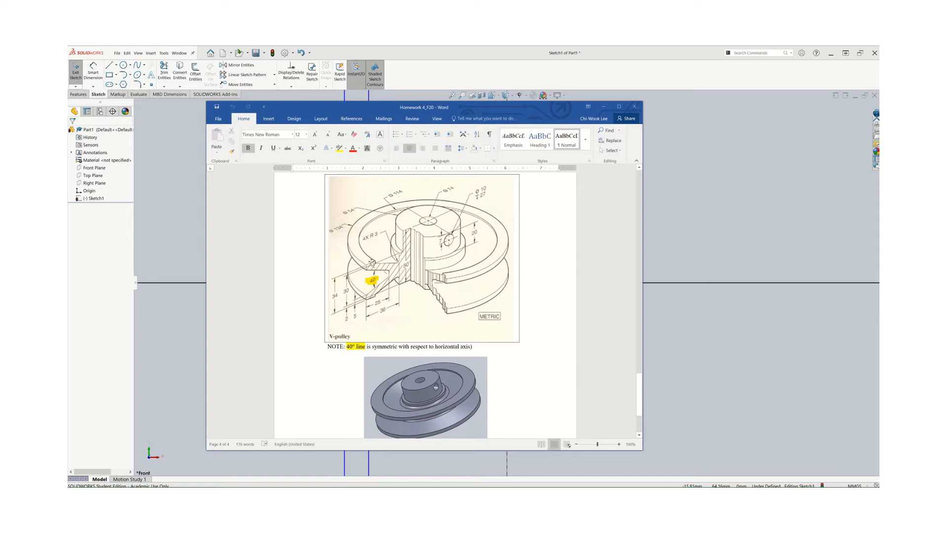
click(554, 72)
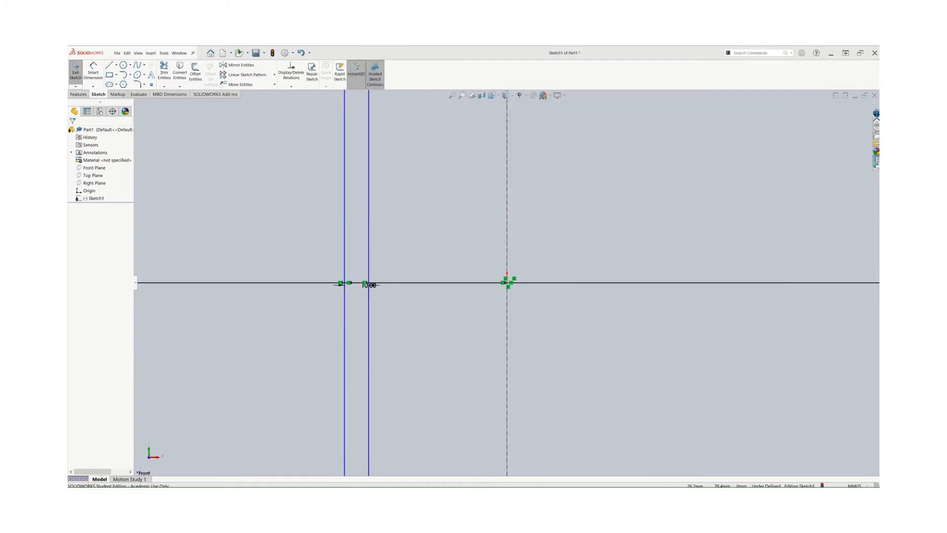
Offset the horizontal line through the origin 2 mm downward.
click(195, 72)
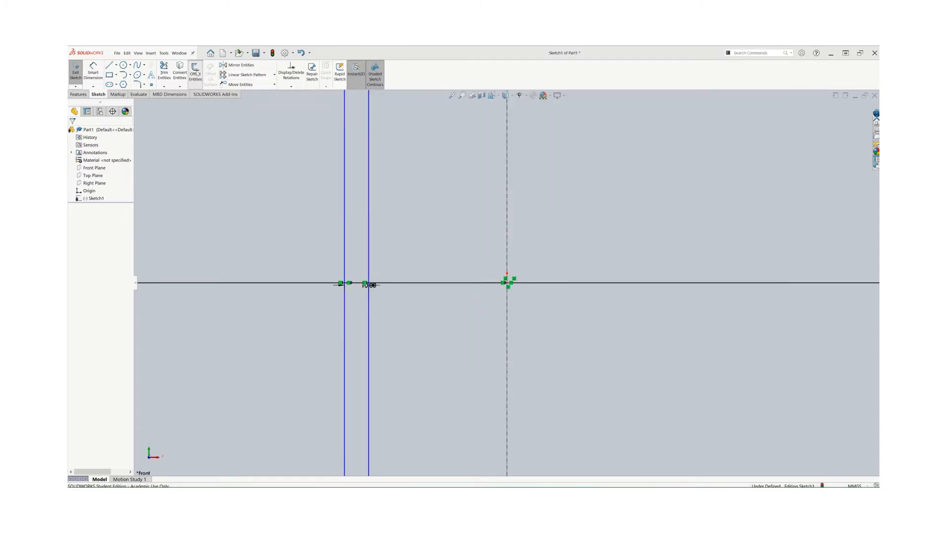
click(318, 283)
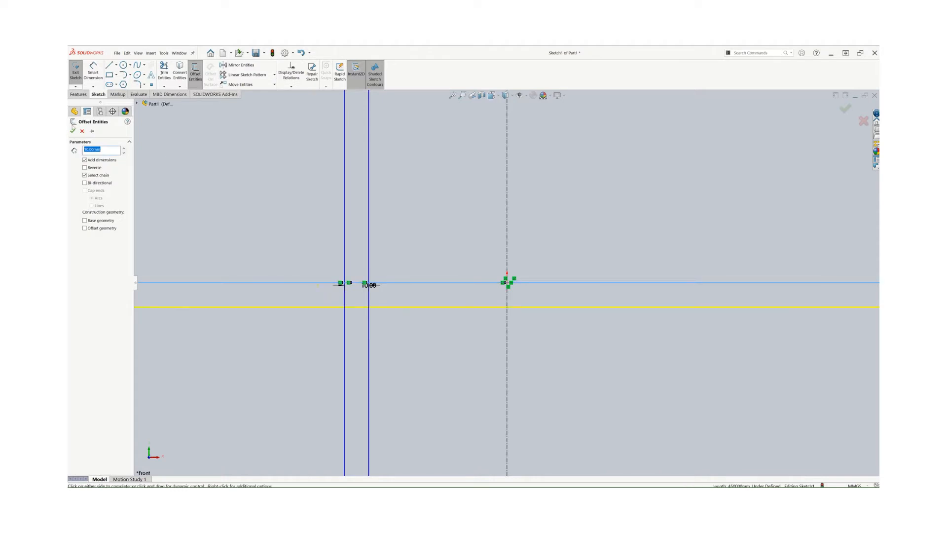
text(2)
key(Return)
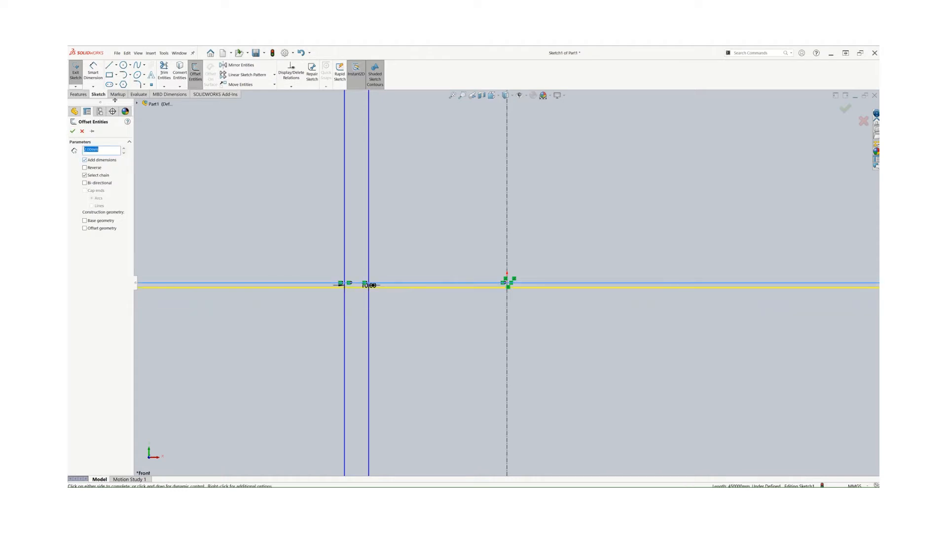
click(73, 131)
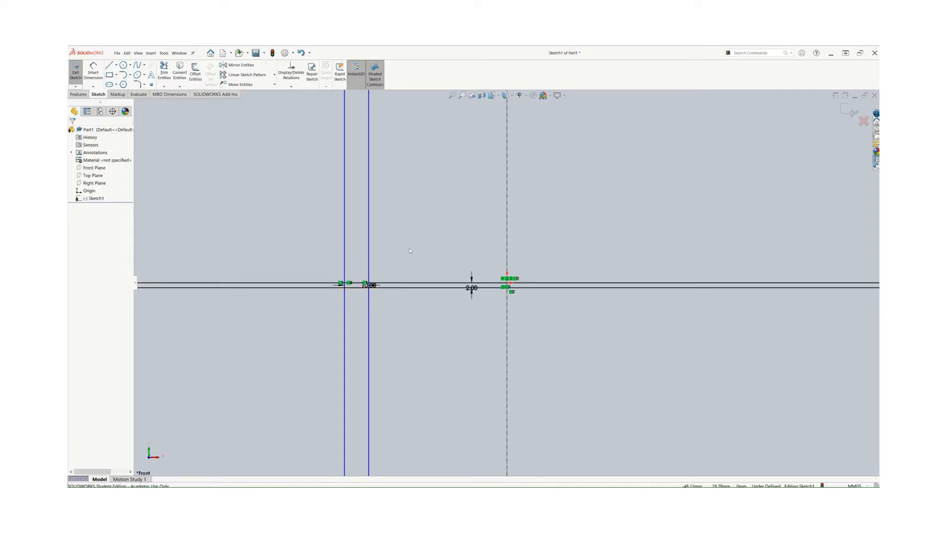
Delete the 10 mm and 2 mm offset dimensions from the sketch.
click(376, 287)
right_click(377, 286)
click(398, 377)
click(472, 287)
right_click(474, 288)
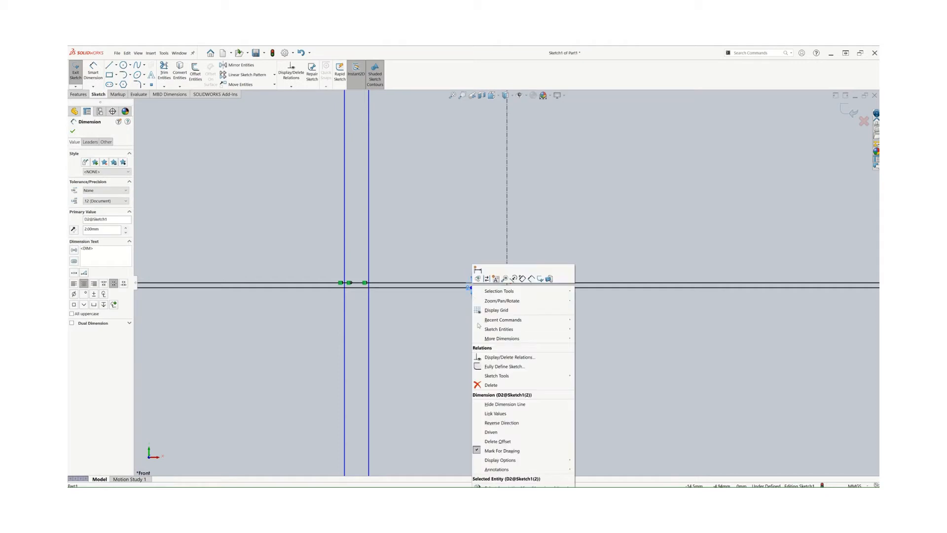
click(483, 382)
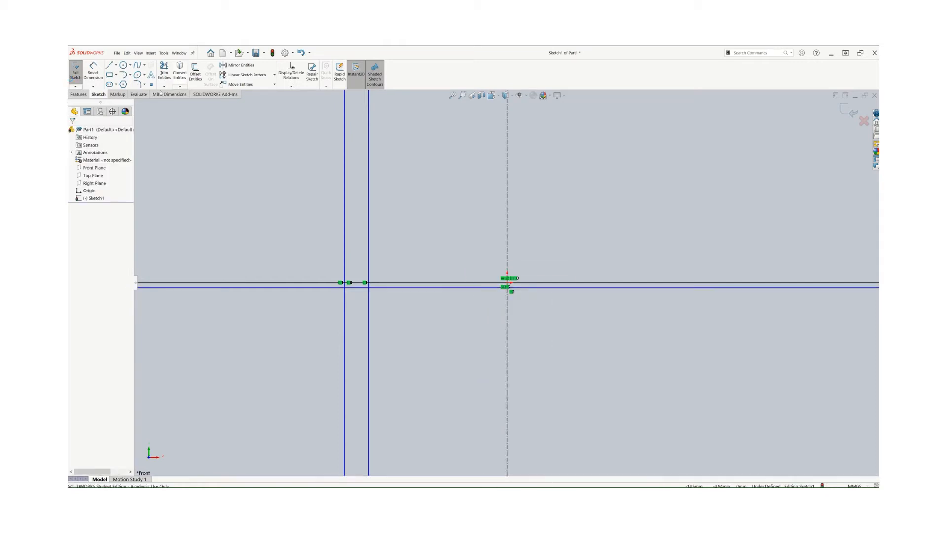
With Trim to closest, trim the lower horizontal line to the span between the two vertical lines and remove both verticals below it.
click(164, 69)
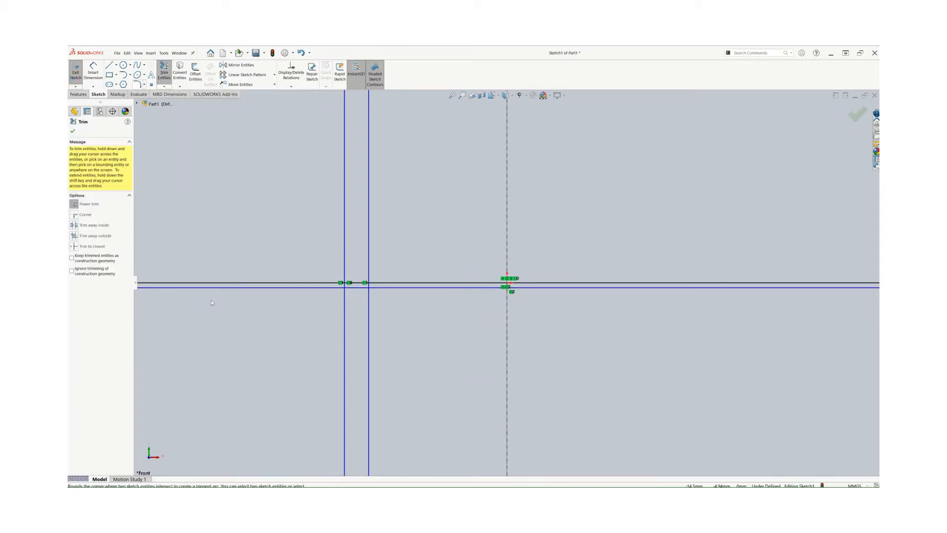
click(87, 248)
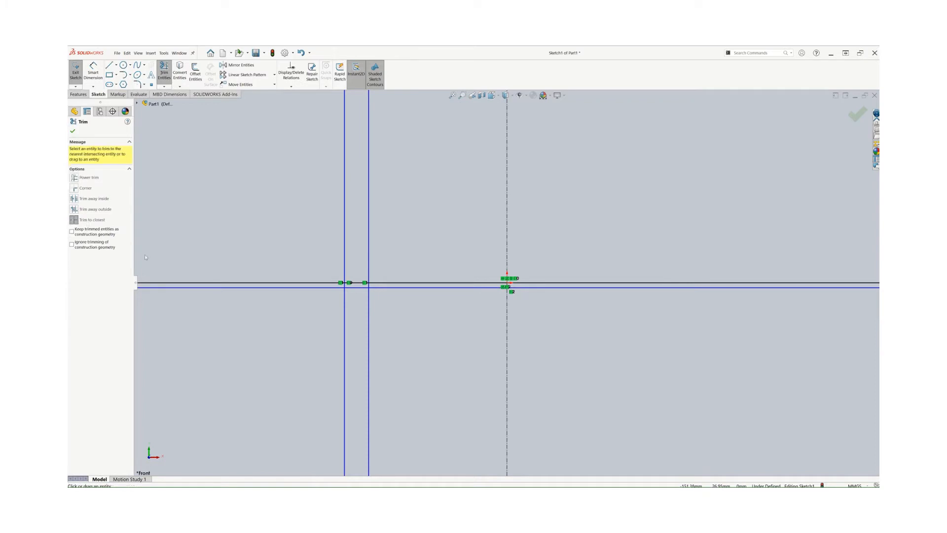
click(296, 292)
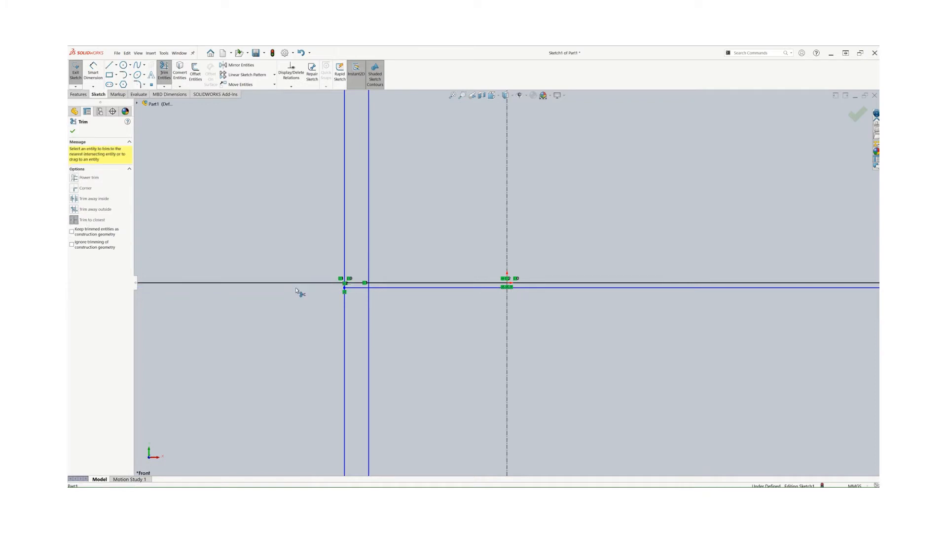
click(414, 288)
click(346, 326)
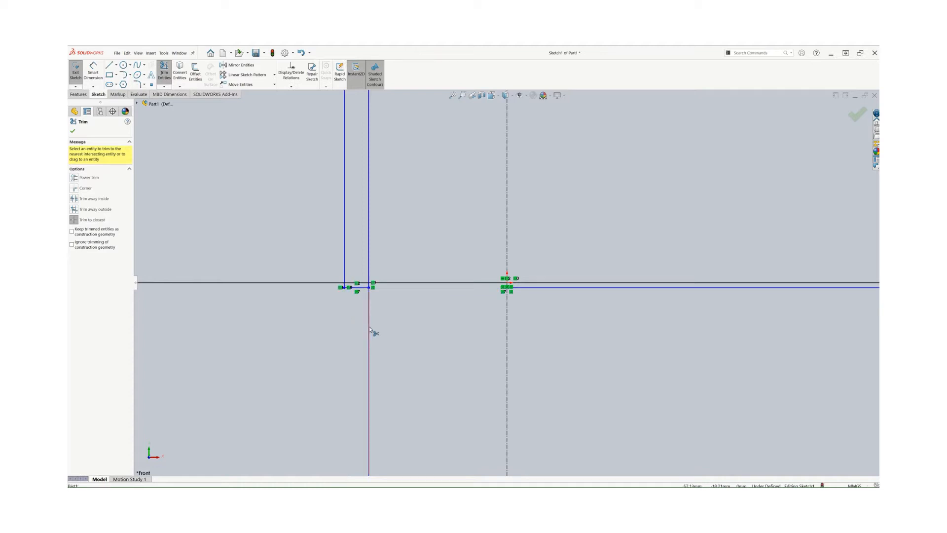
click(370, 329)
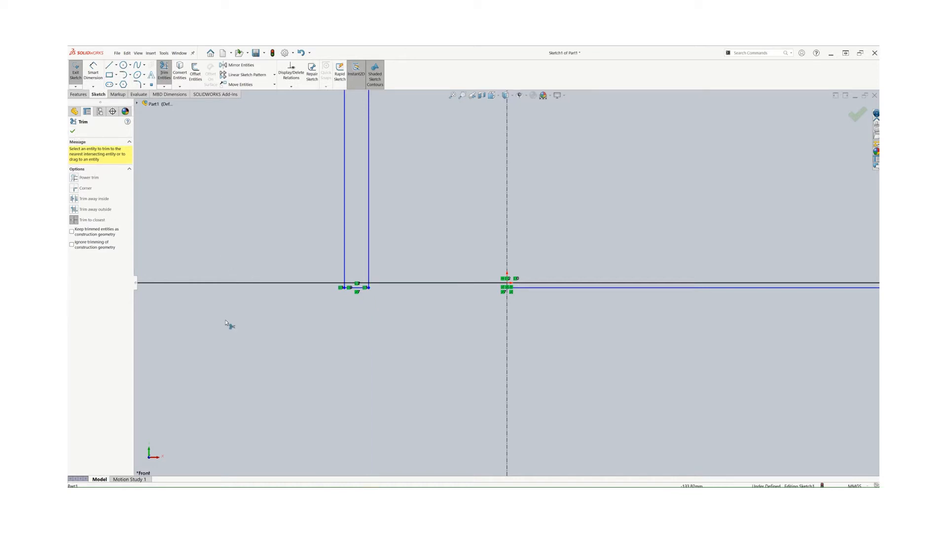
Trim the horizontal line through the origin back to the inner vertical line and finish trimming.
click(233, 284)
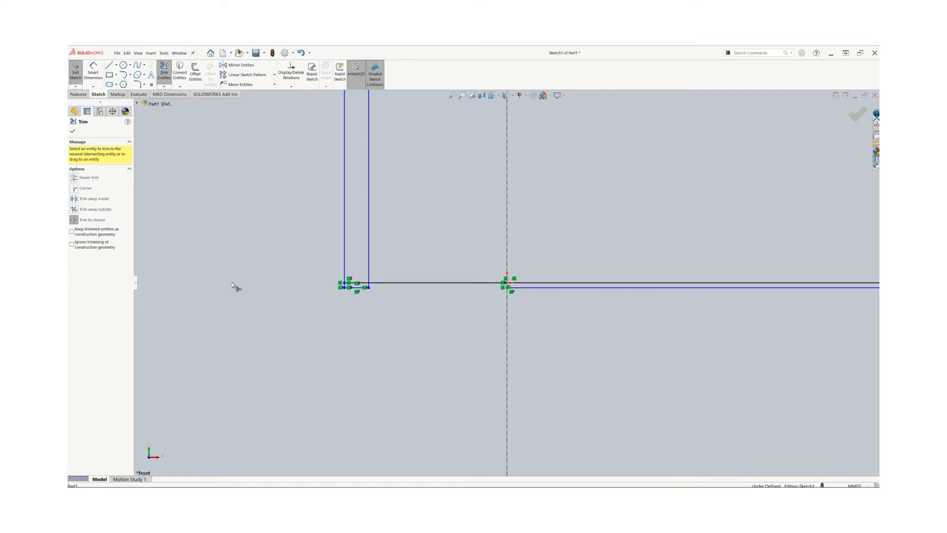
click(367, 286)
click(73, 132)
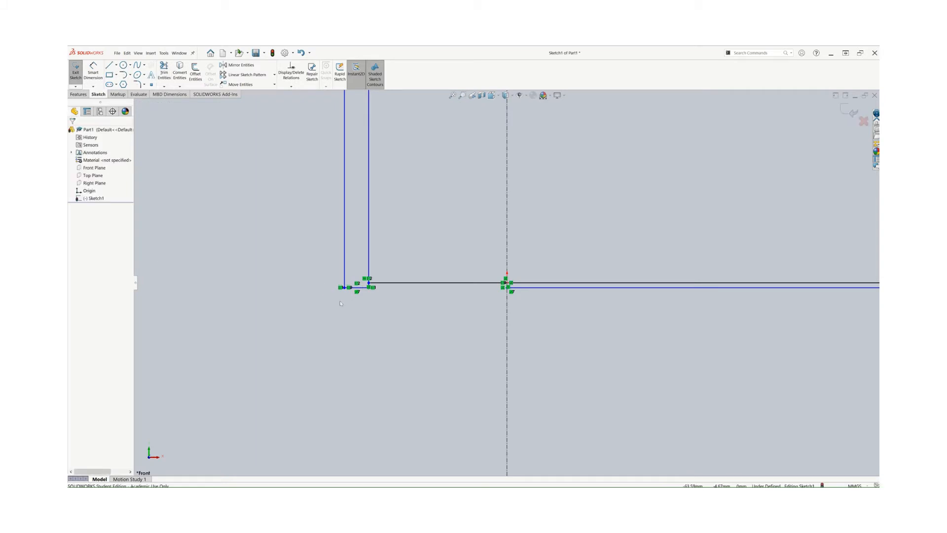
Consult the V-pulley drawing in Word, and offset the short bottom line between the verticals 5 mm upward.
scroll(377, 286, down, 5)
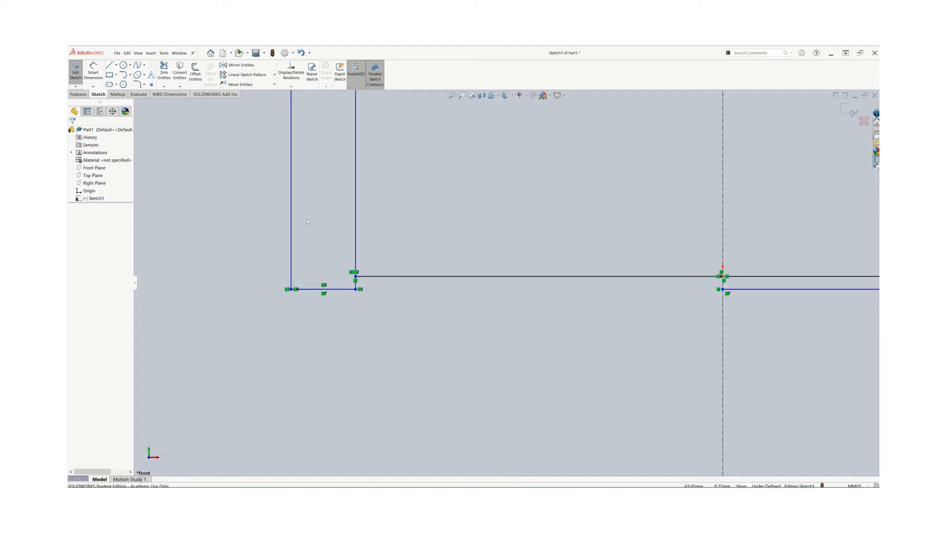
mouse_move(293, 201)
mouse_down()
mouse_move(353, 323)
mouse_move(405, 350)
mouse_up()
key(alt+Tab)
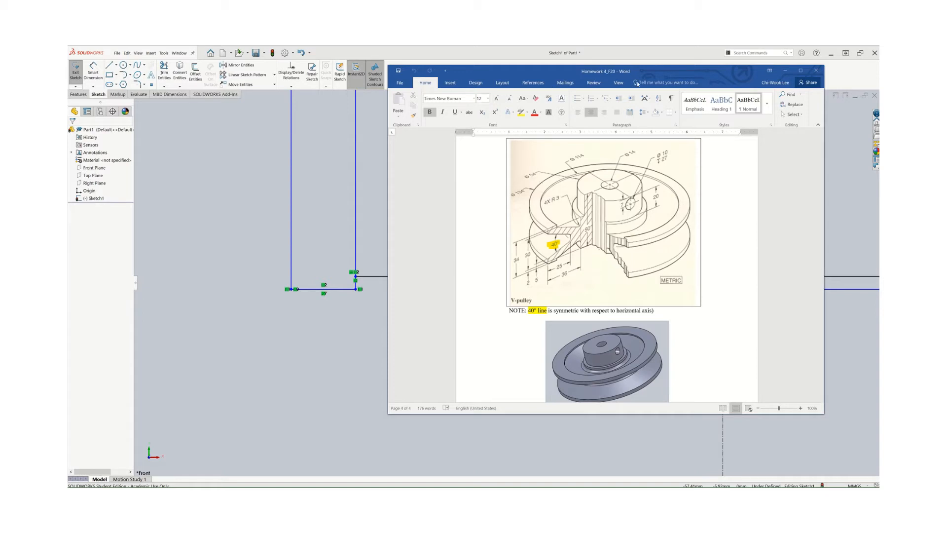
mouse_move(642, 76)
mouse_down()
mouse_move(520, 0)
mouse_move(445, 0)
mouse_up()
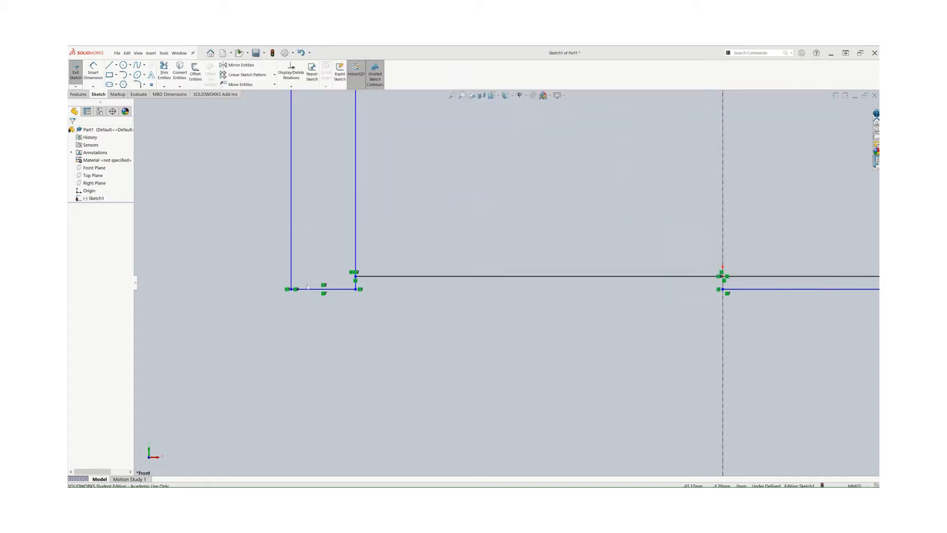
click(196, 75)
click(324, 289)
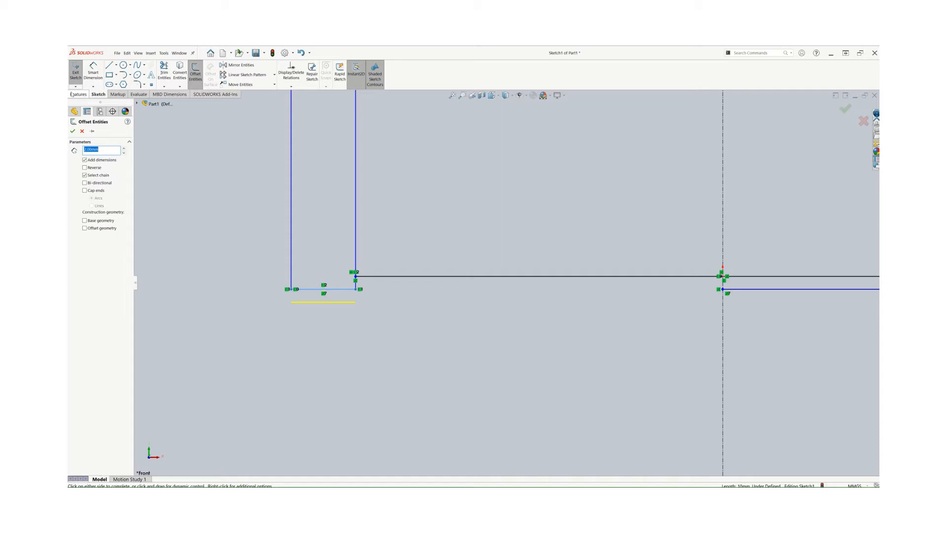
text(5)
key(Return)
click(84, 168)
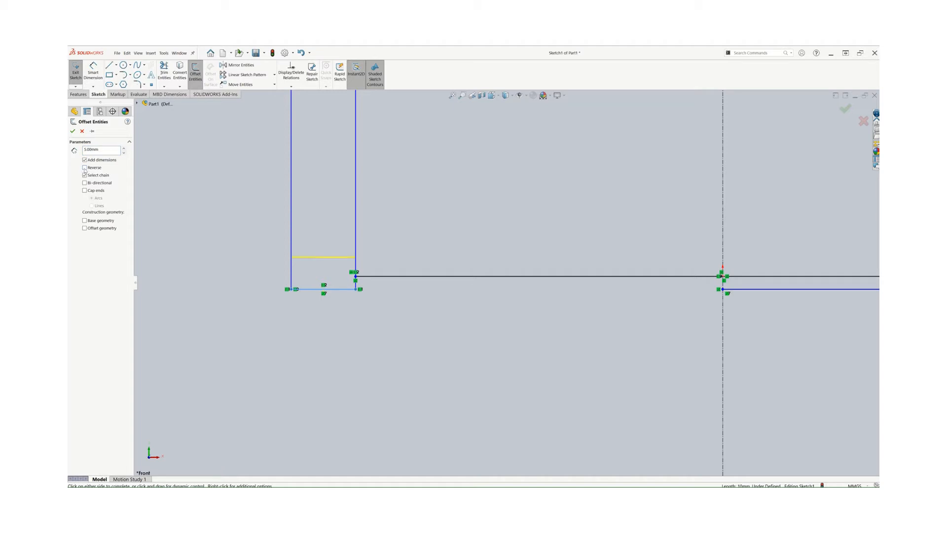
click(72, 131)
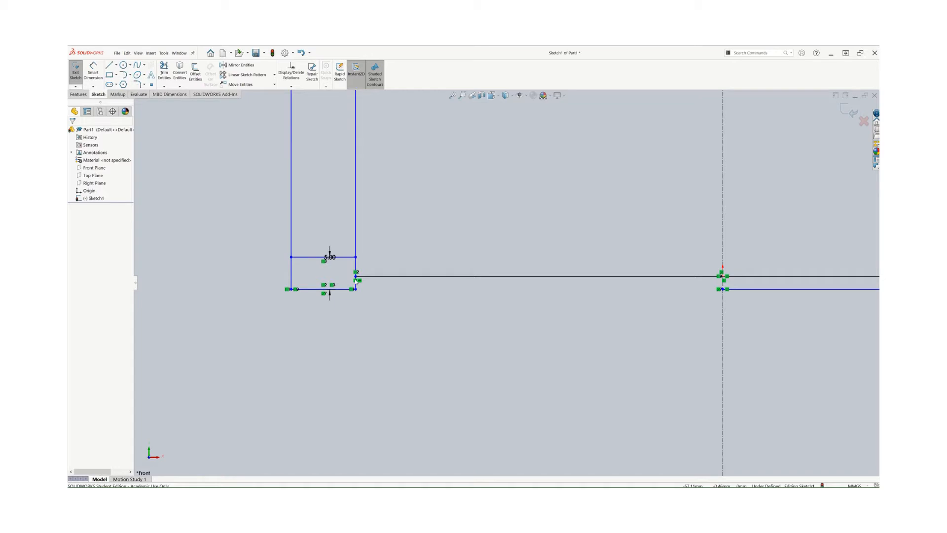
Trim away the inner vertical line above the horizontal line through the origin.
click(166, 71)
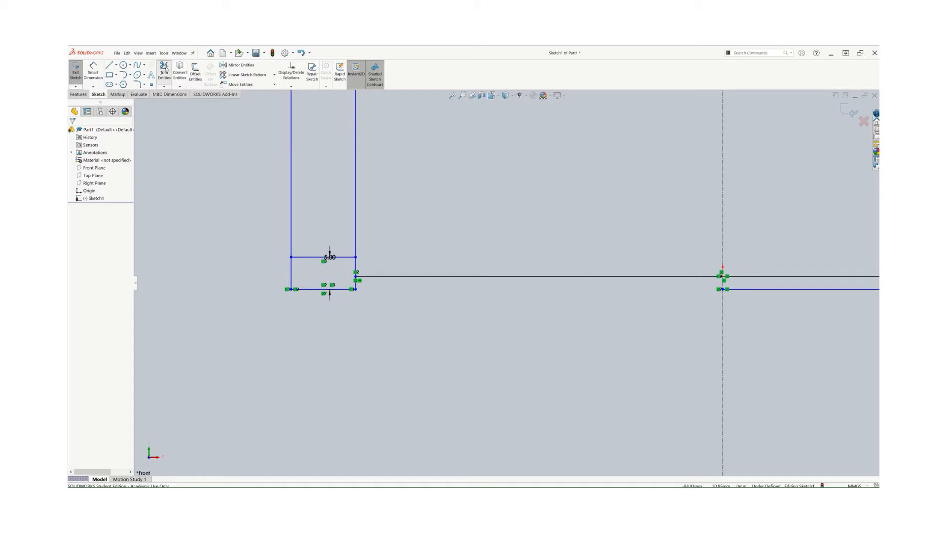
click(355, 227)
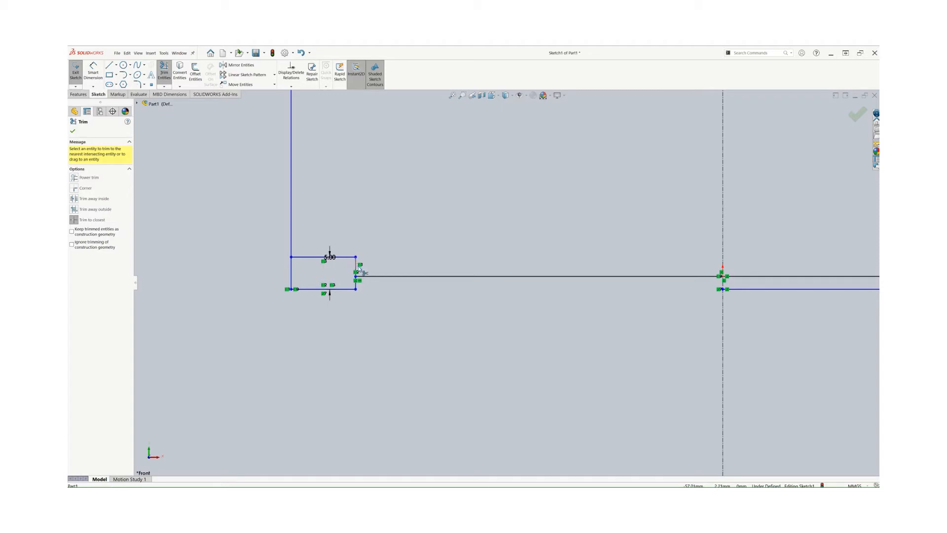
click(356, 267)
right_click(329, 257)
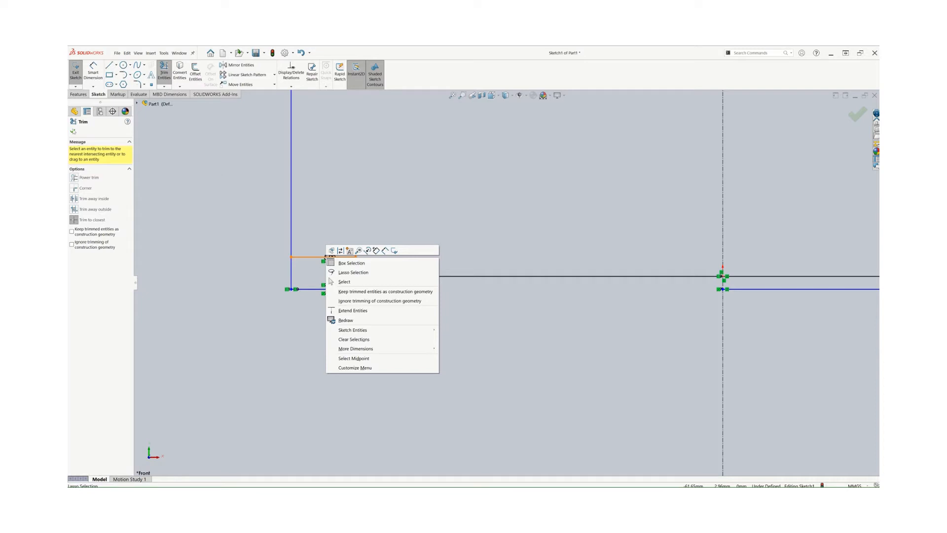
click(73, 131)
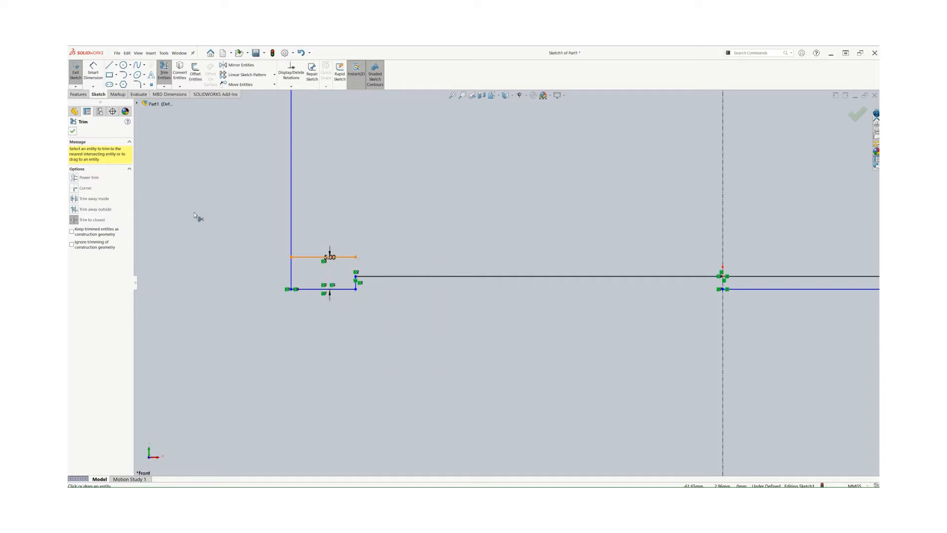
right_click(329, 256)
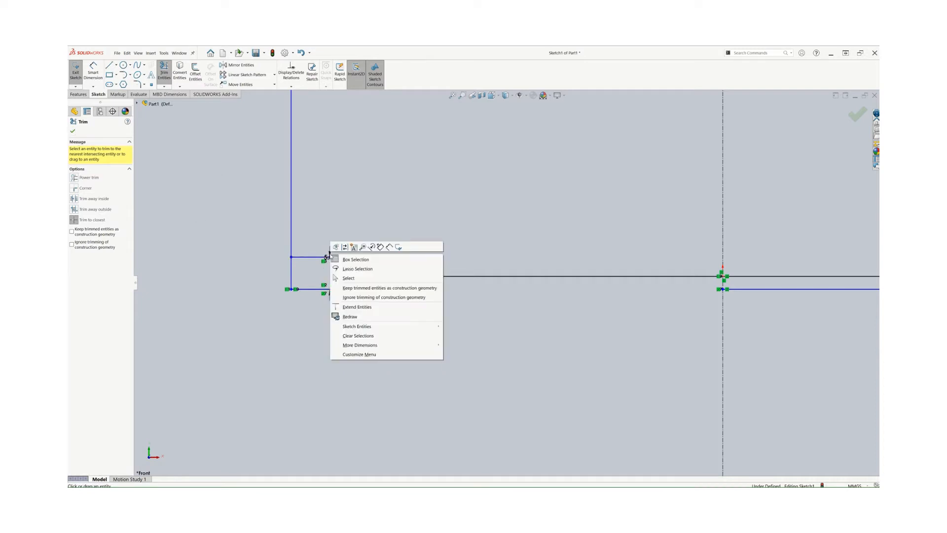
click(267, 243)
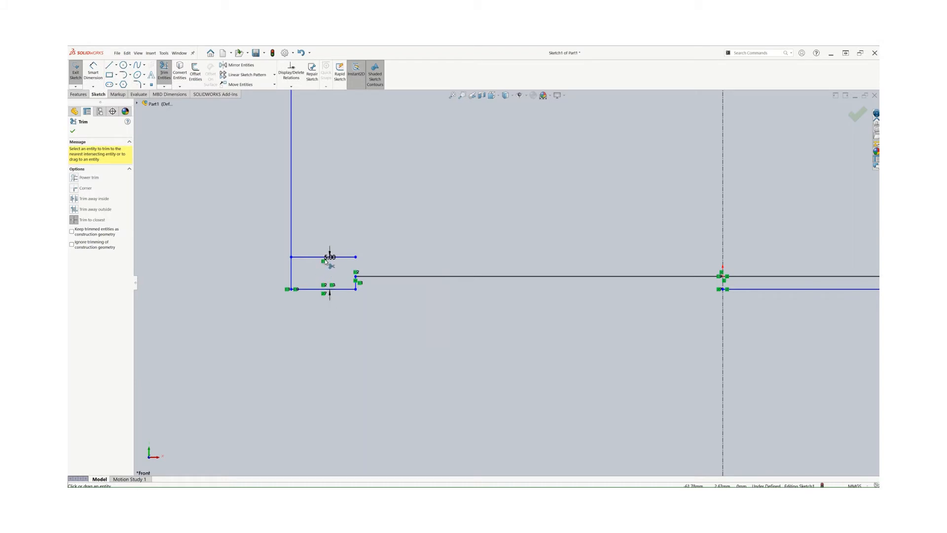
click(328, 256)
click(301, 52)
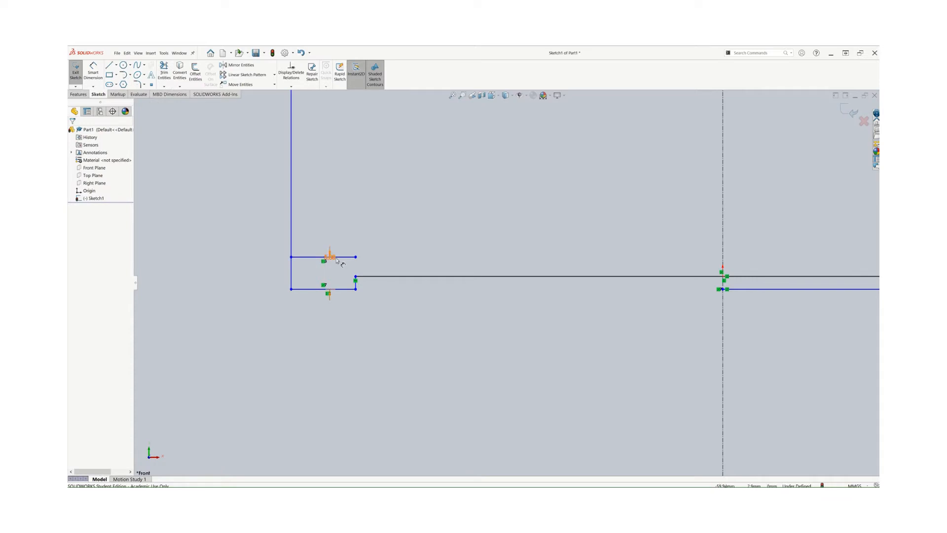
Delete the 5 mm offset dimension between the two short horizontal lines.
double_click(332, 256)
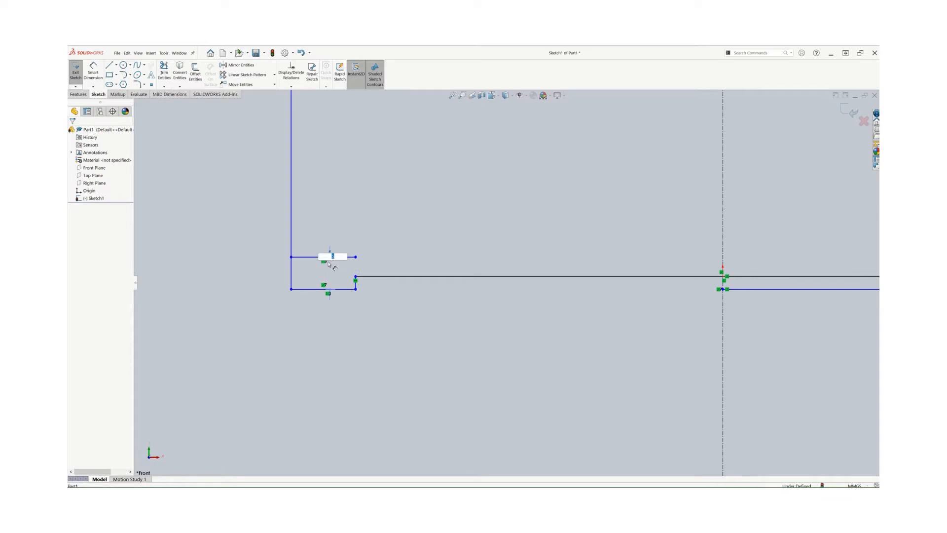
right_click(331, 302)
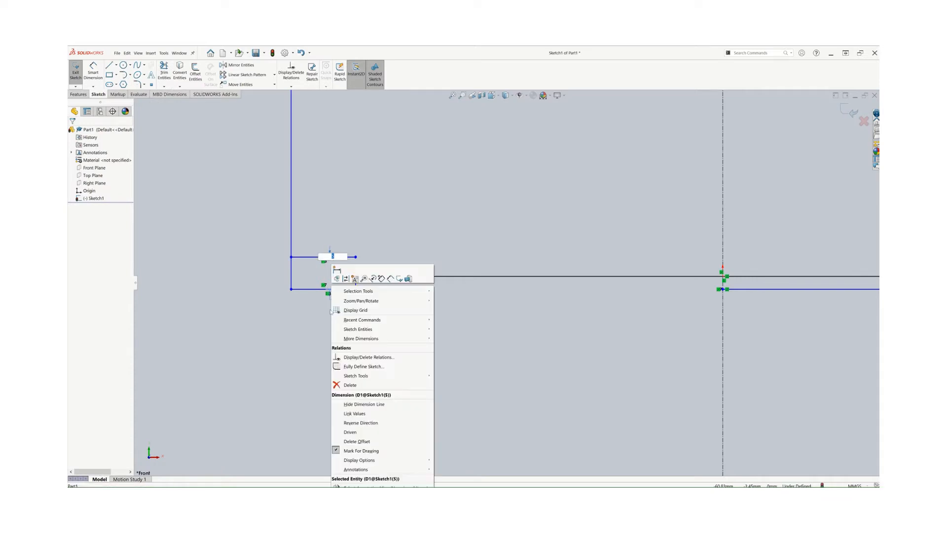
click(328, 376)
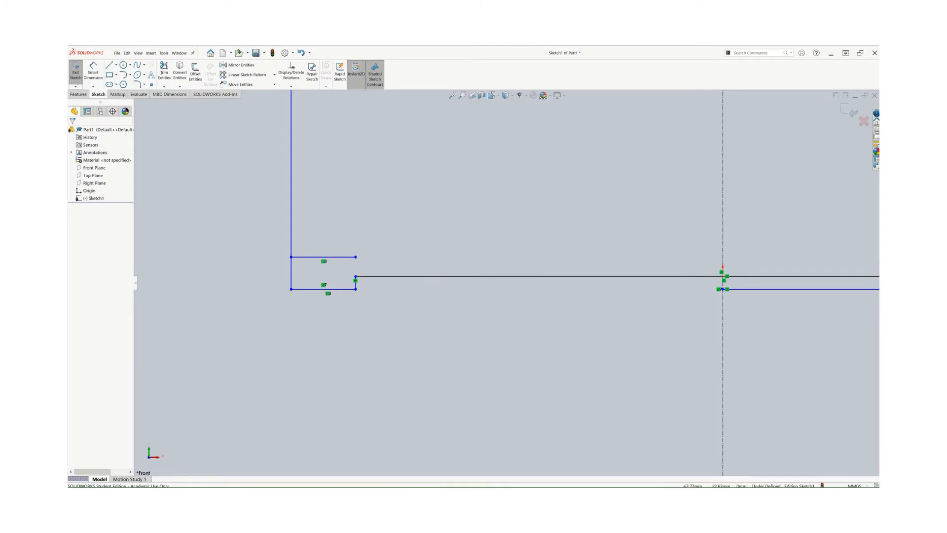
Consult the V-pulley drawing in Word, and sketch two upward-slanting lines about 27.5 mm and 26 mm long from the ends of the upper short horizontal line.
drag(466, 0, 355, 90)
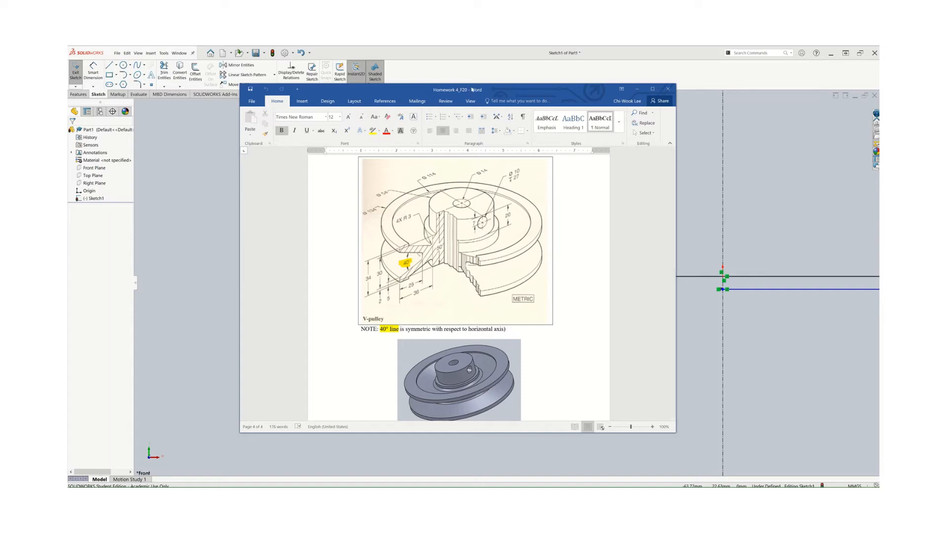
drag(505, 90, 616, 0)
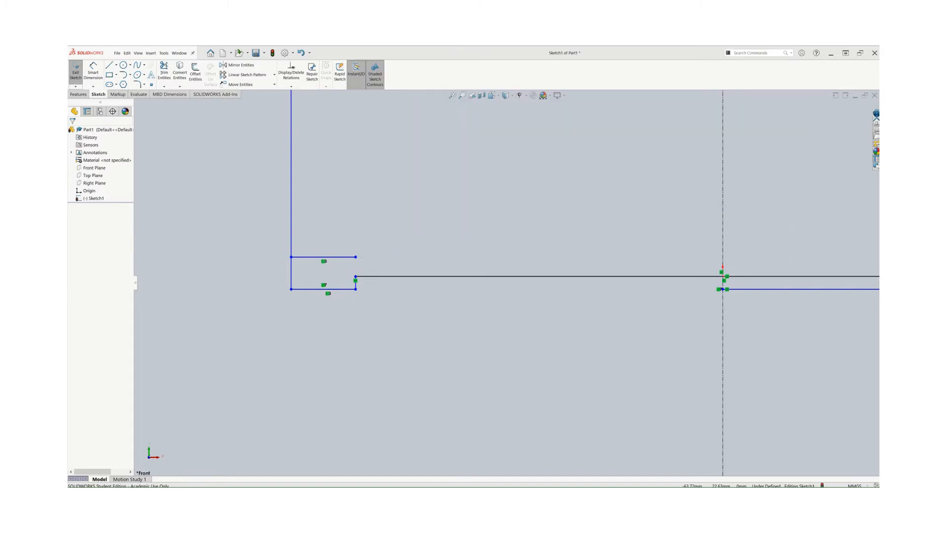
click(110, 65)
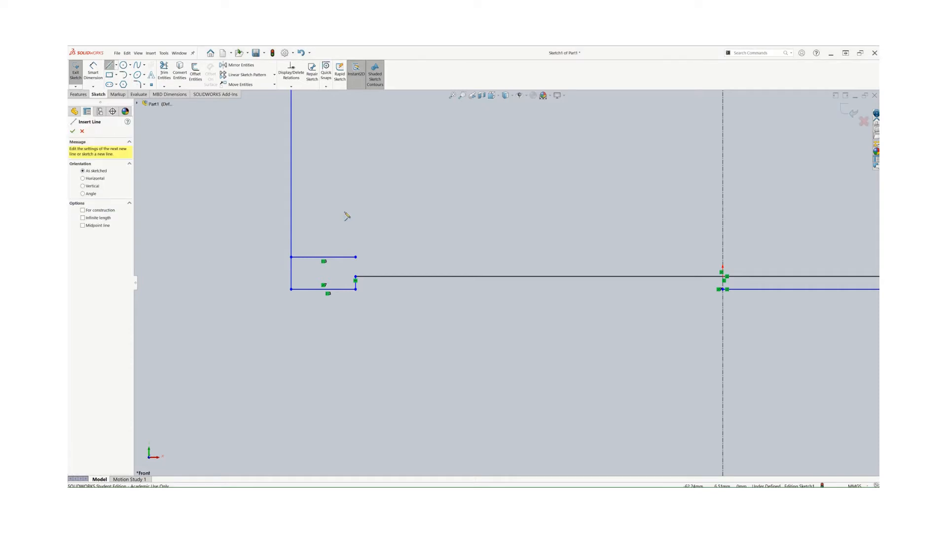
click(291, 257)
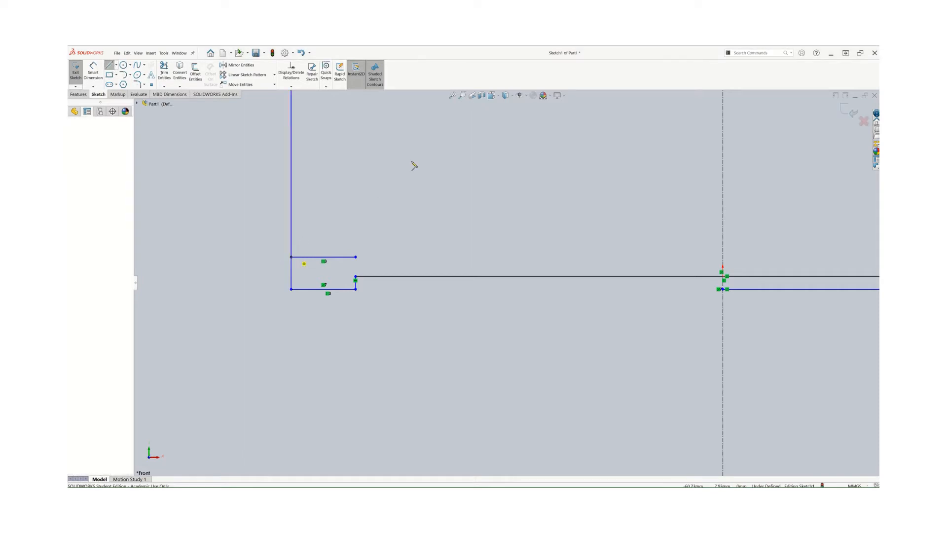
click(433, 151)
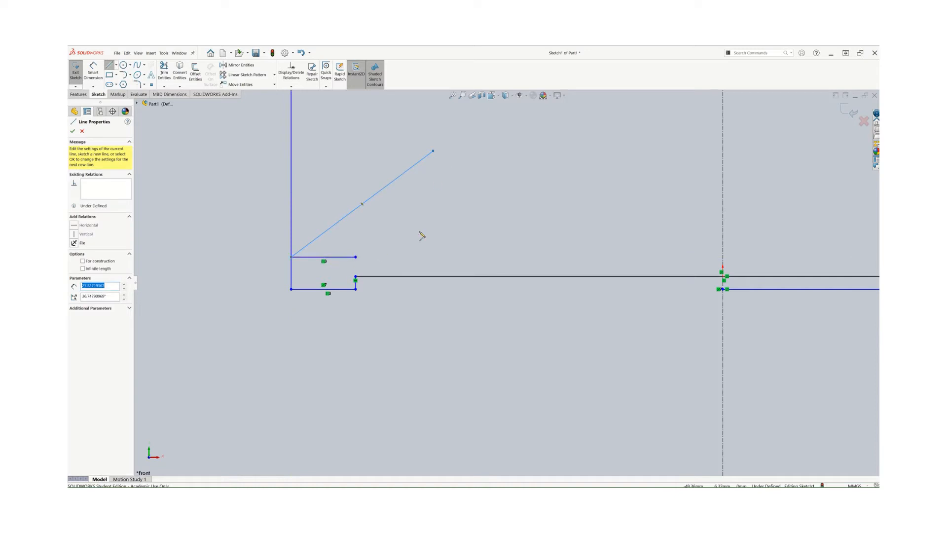
click(356, 257)
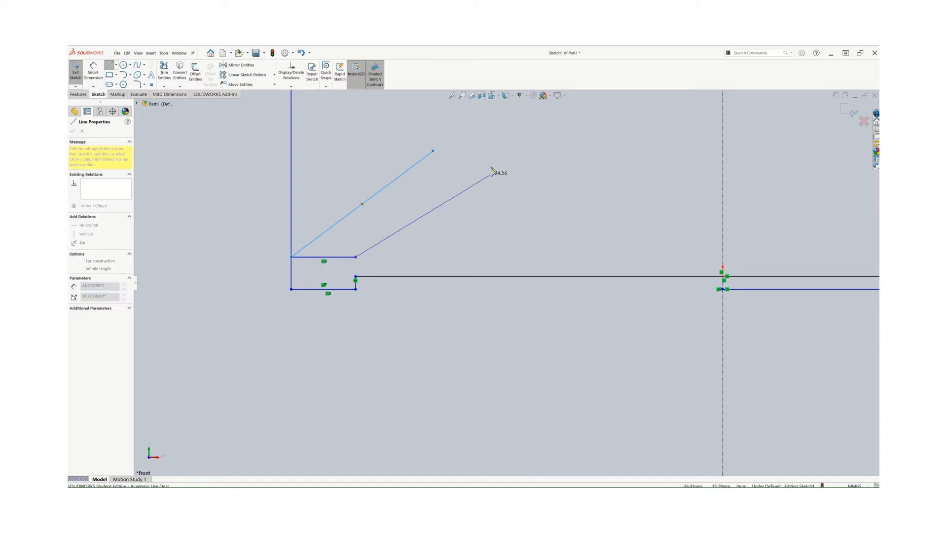
click(493, 160)
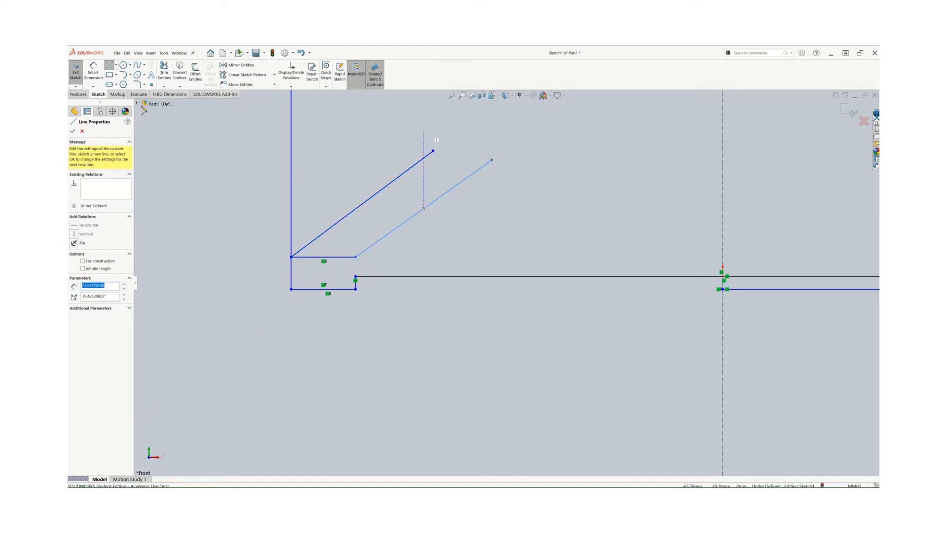
click(73, 131)
Dimension the angle between the outer slanted line and the short horizontal line as 20°.
click(94, 74)
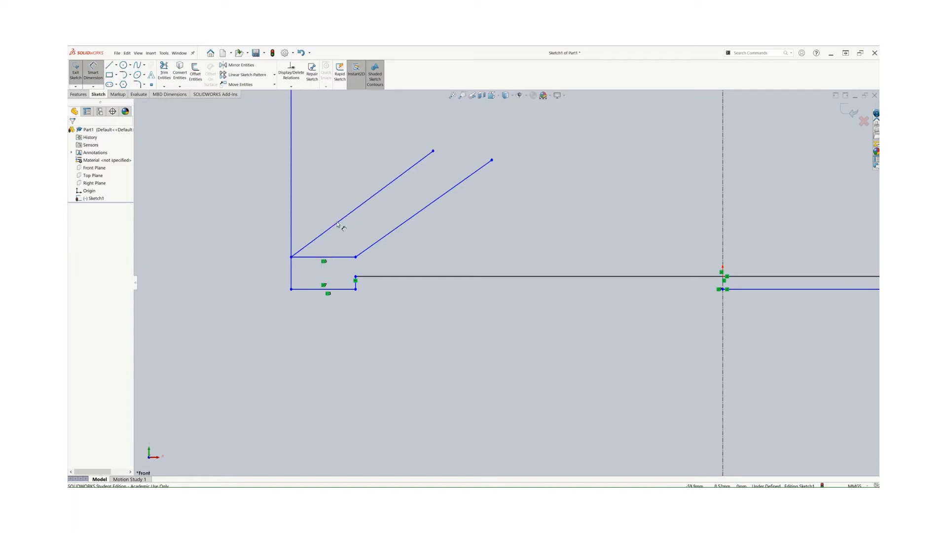
click(339, 258)
click(331, 225)
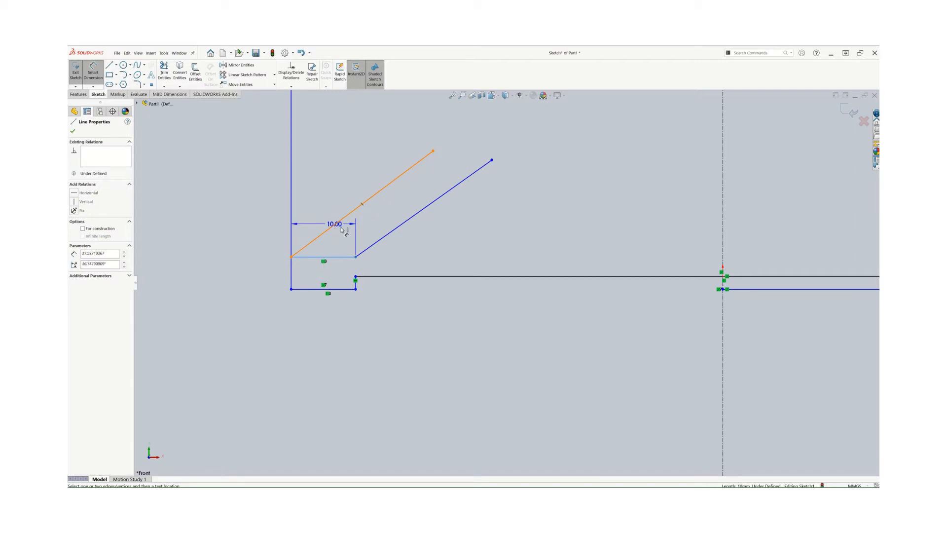
click(344, 240)
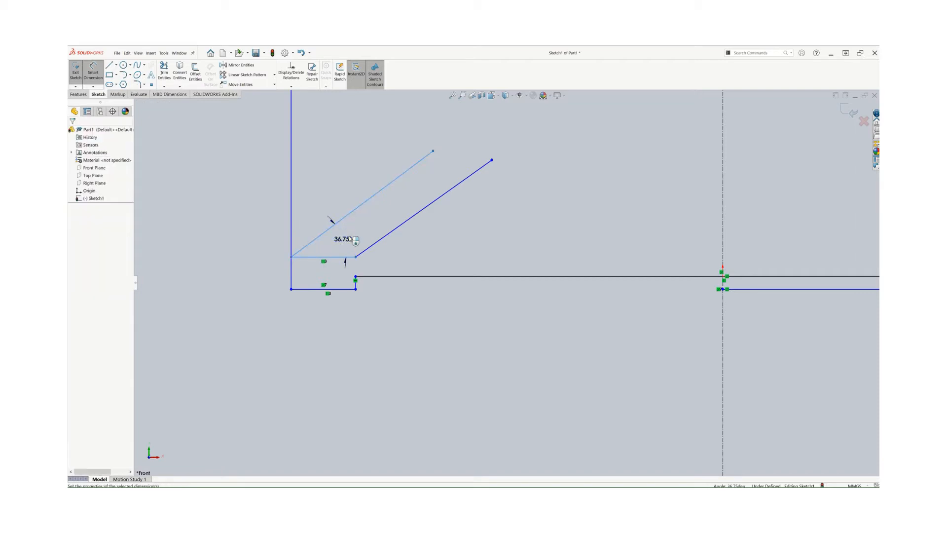
text(20)
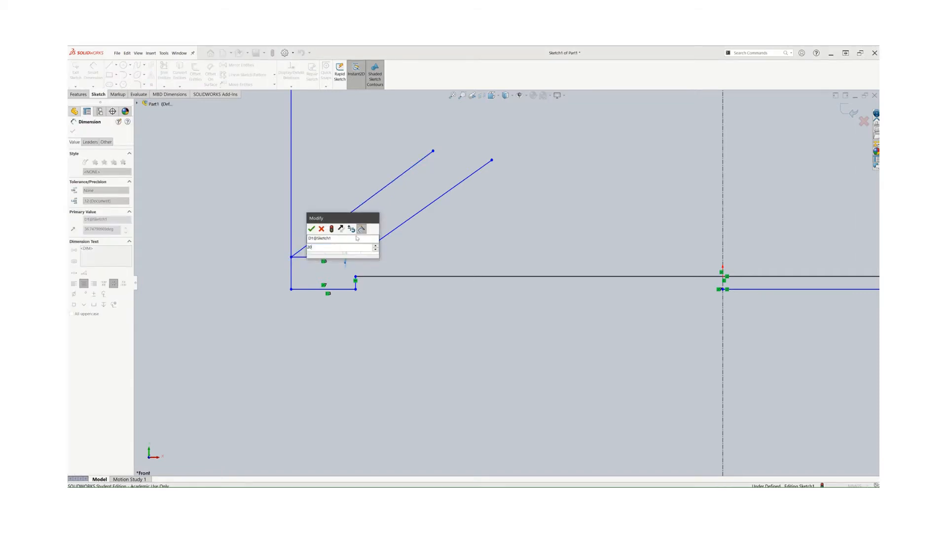
key(Return)
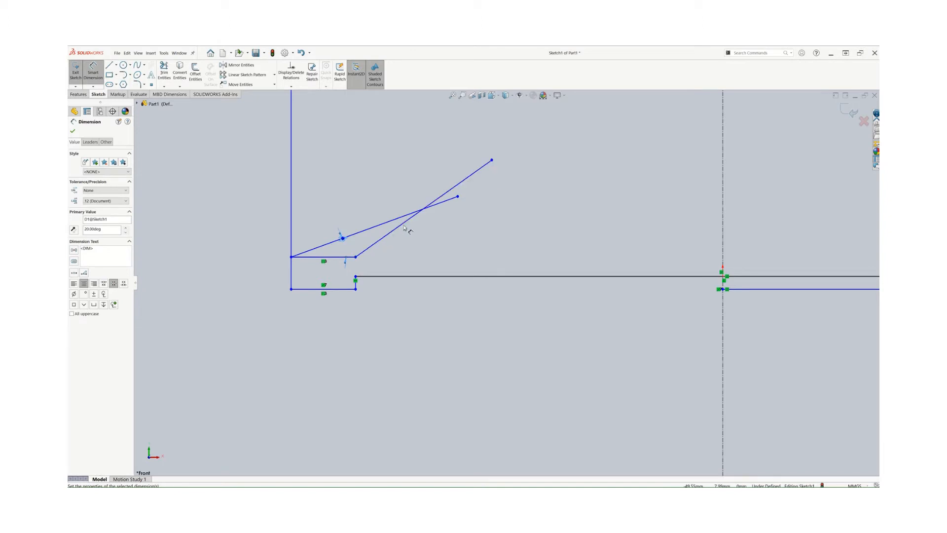
Dimension the angle between the inner slanted line and the short horizontal line as 20°, and finish dimensioning.
click(404, 227)
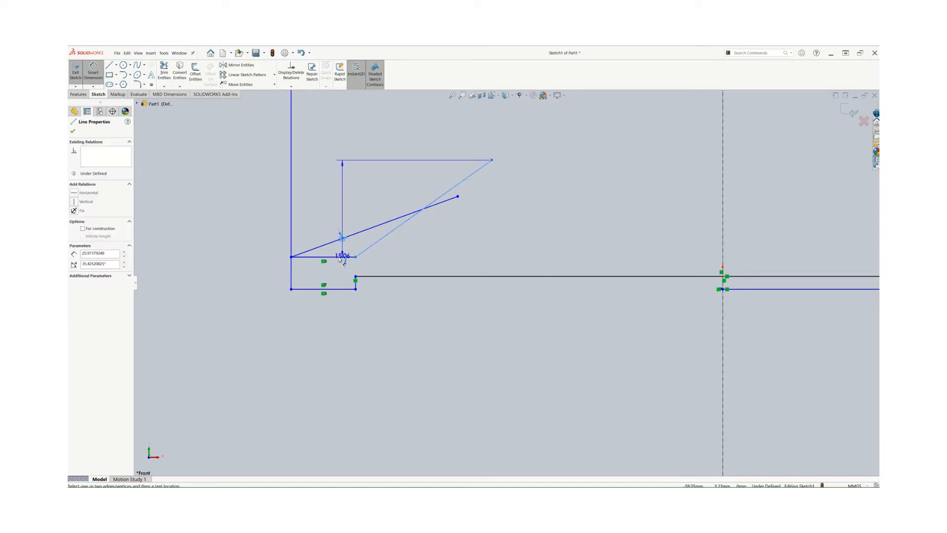
click(342, 257)
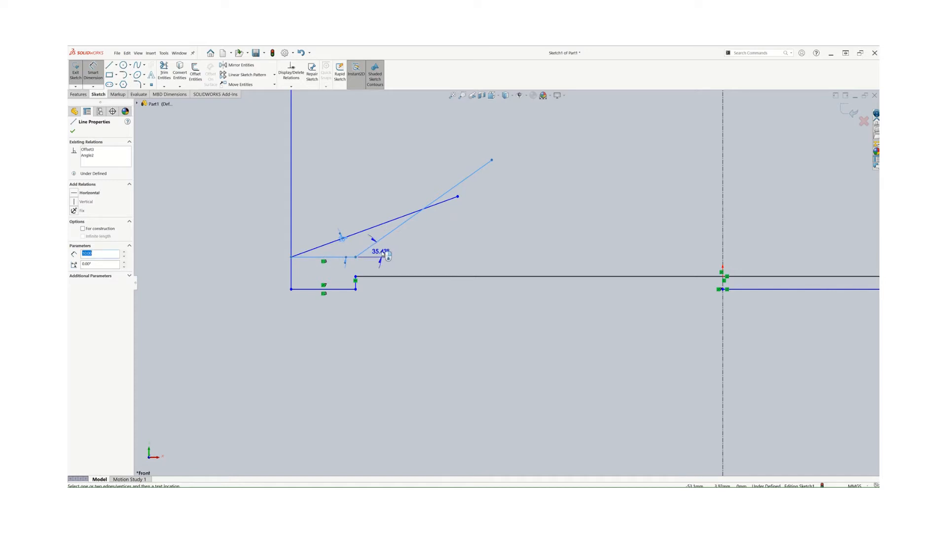
click(411, 252)
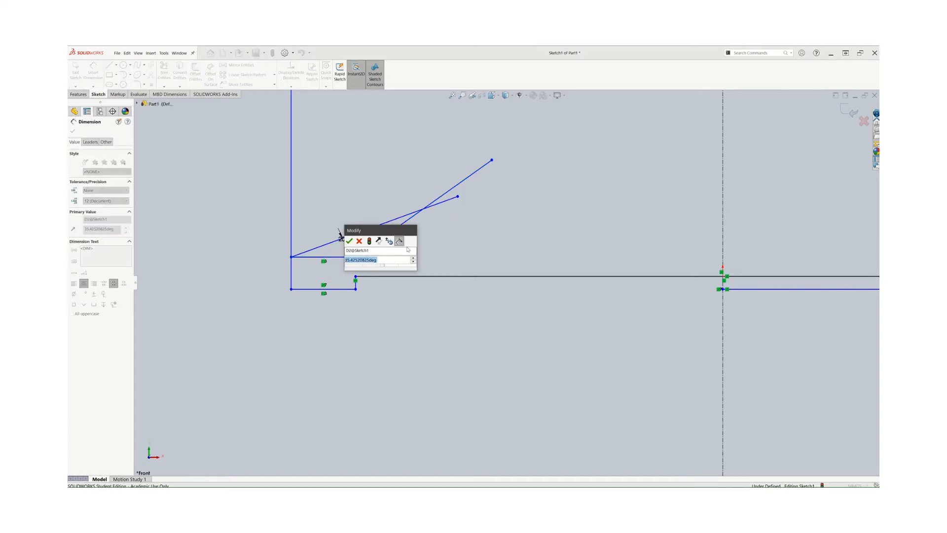
text(20)
key(Return)
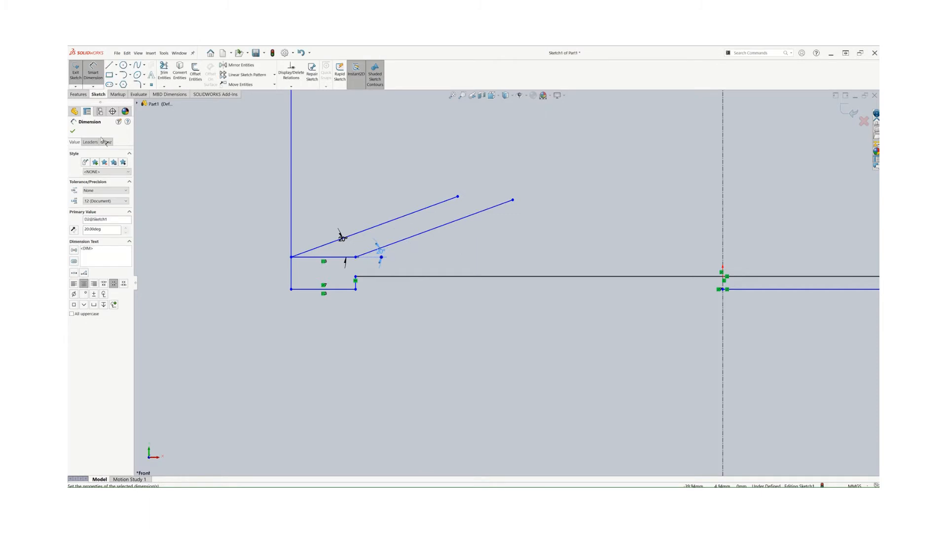
click(73, 132)
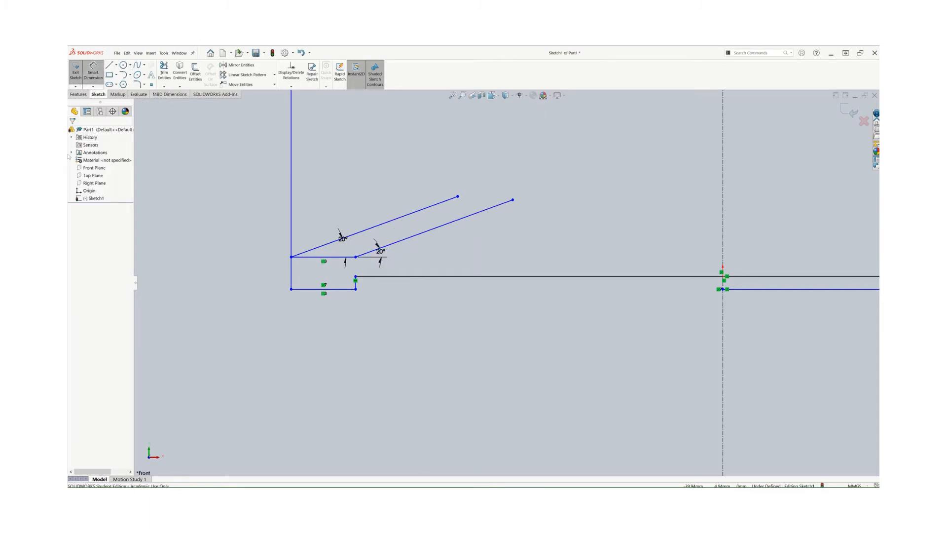
key(Escape)
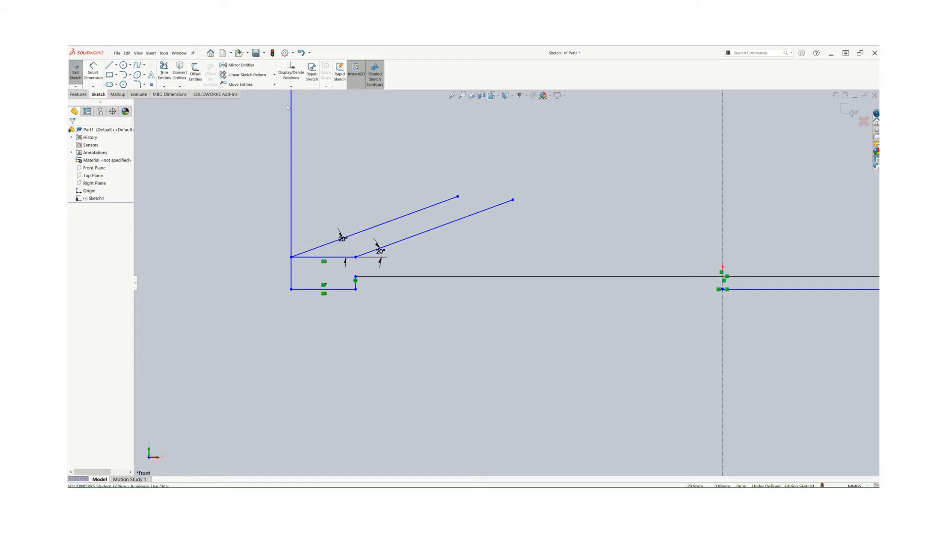
Consult the V-pulley drawing in Word, and offset the outer vertical line 25 mm inward toward the centerline.
drag(456, 0, 429, 99)
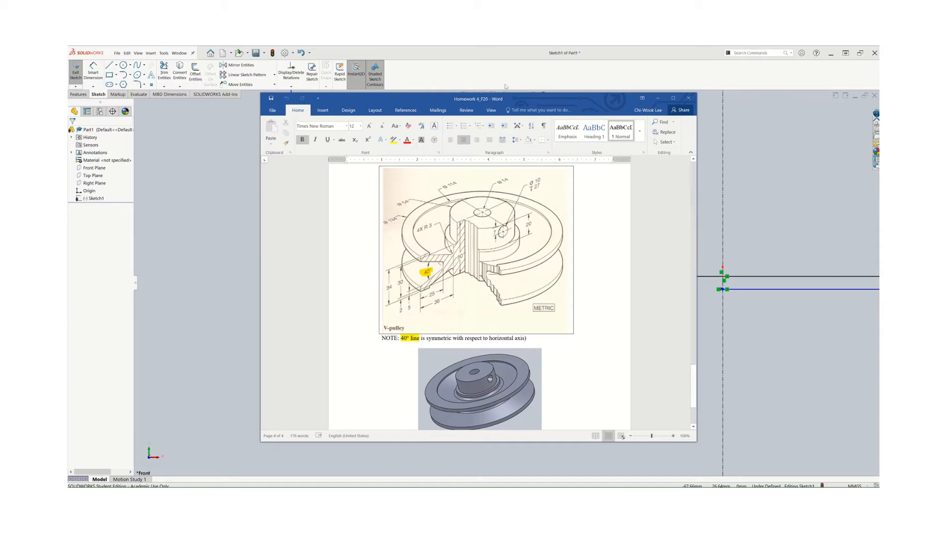
mouse_move(496, 100)
mouse_down()
mouse_move(652, 46)
mouse_move(660, 0)
mouse_up()
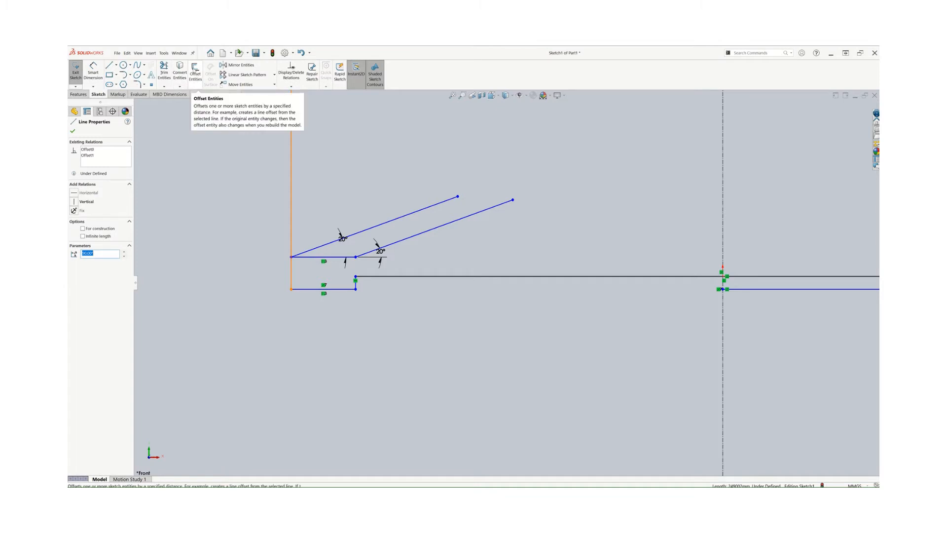
click(195, 75)
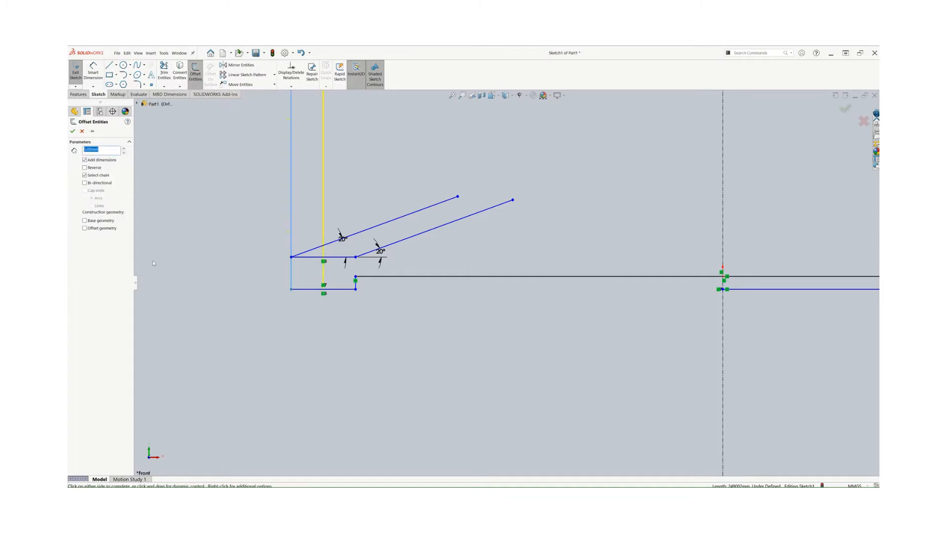
text(25)
key(Return)
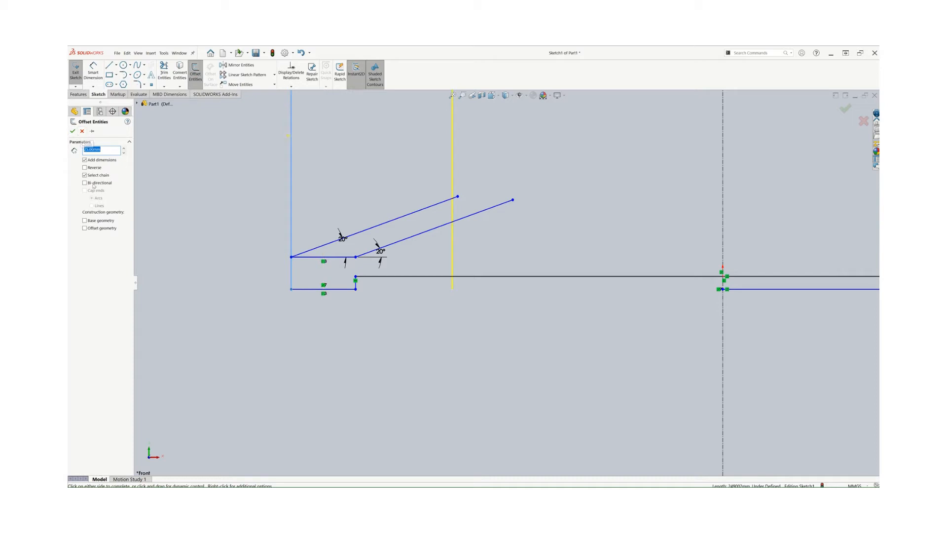
click(73, 131)
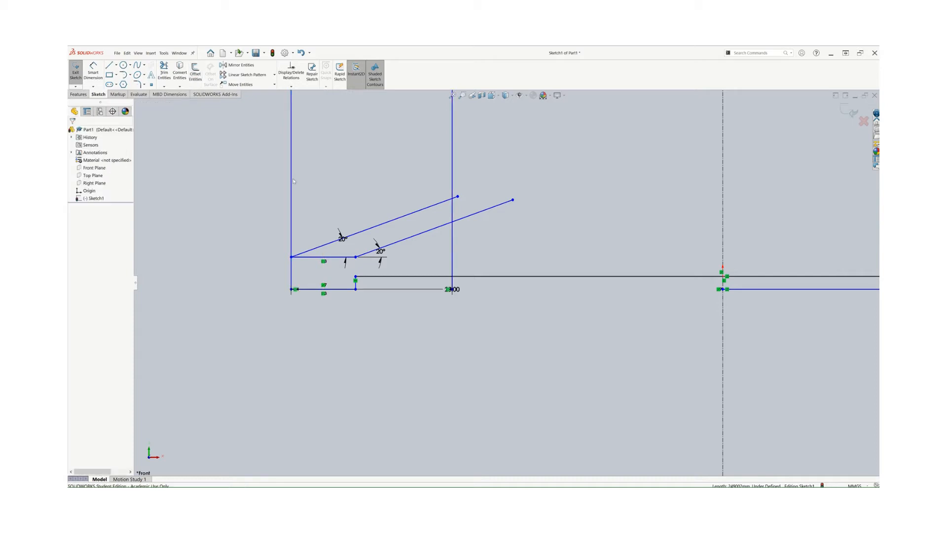
Offset the outer vertical line 36 mm inward toward the centerline.
click(196, 72)
click(292, 194)
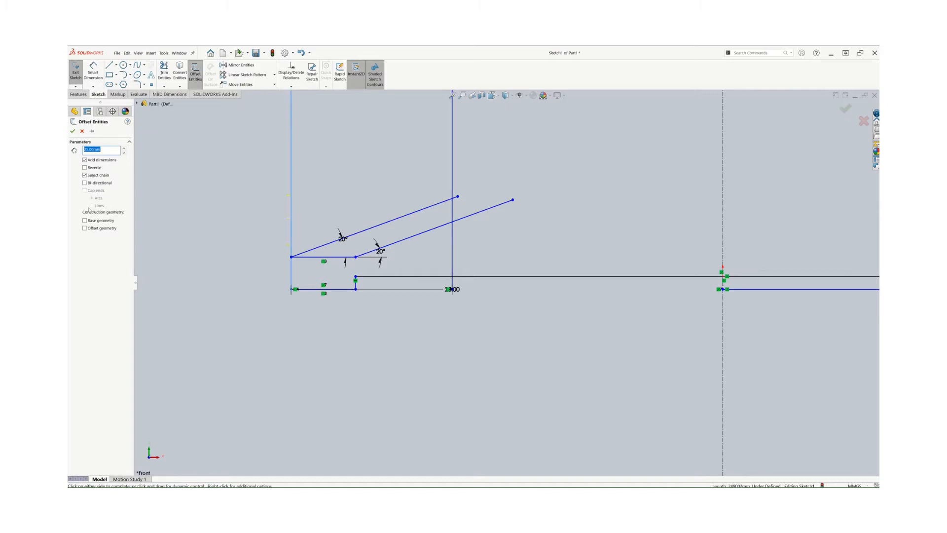
text(36)
key(Return)
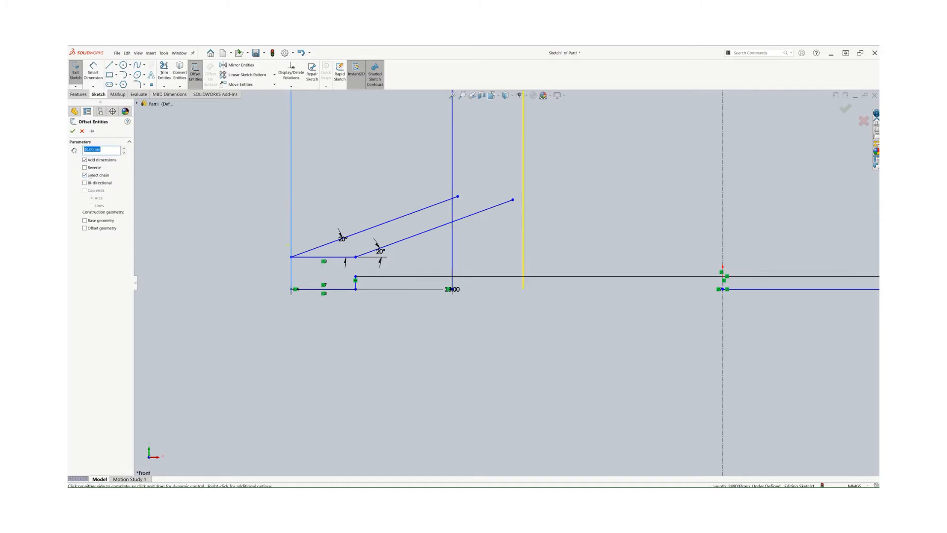
click(73, 130)
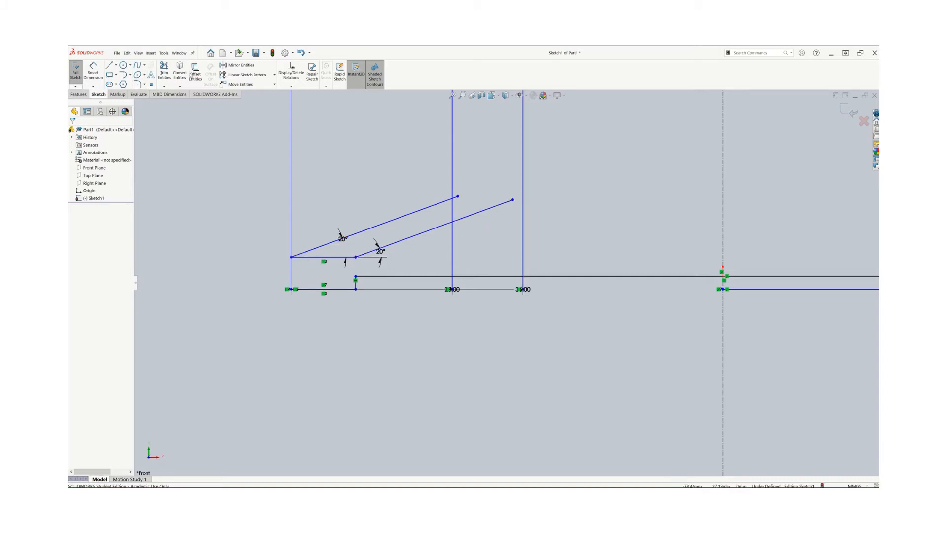
Extend the inner slanted line to the 36 mm offset vertical, and trim the outer slanted line's end at the 25 mm offset vertical.
click(164, 71)
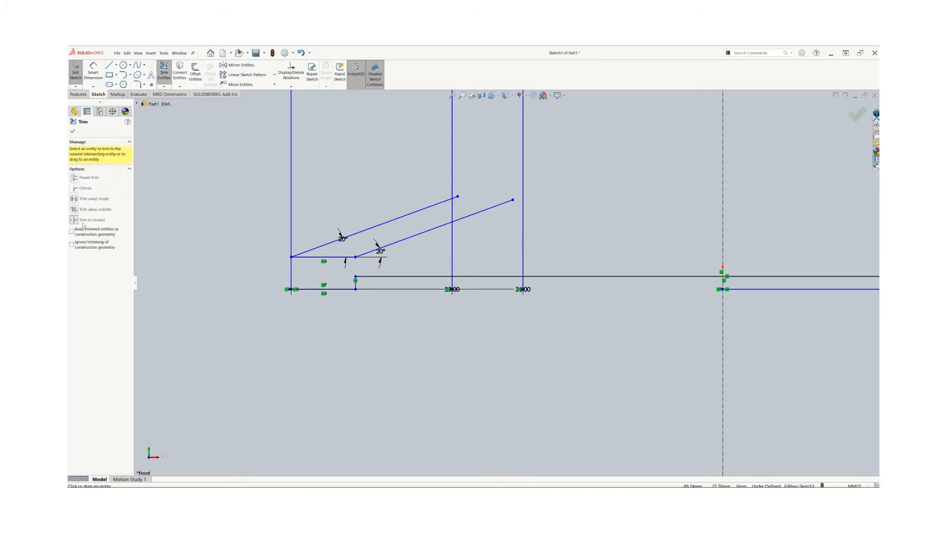
click(75, 178)
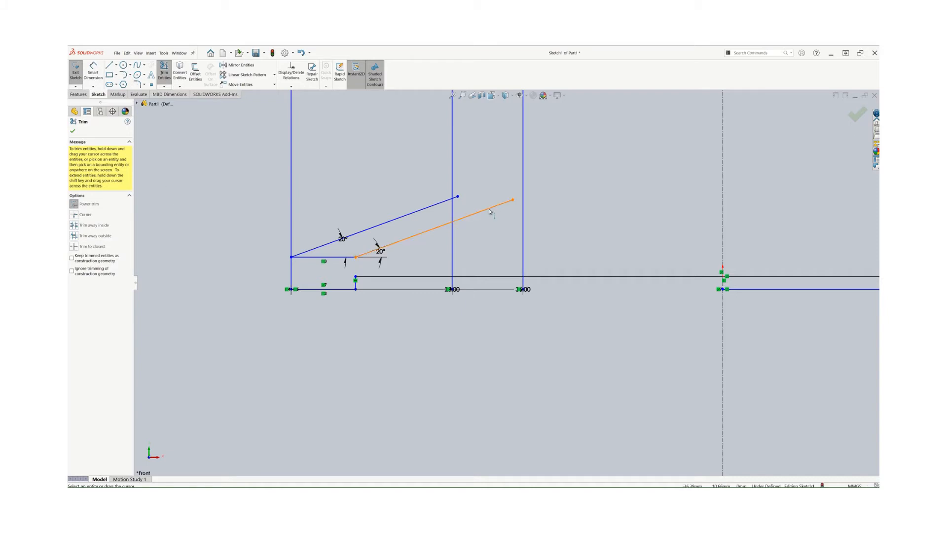
drag(491, 212, 524, 192)
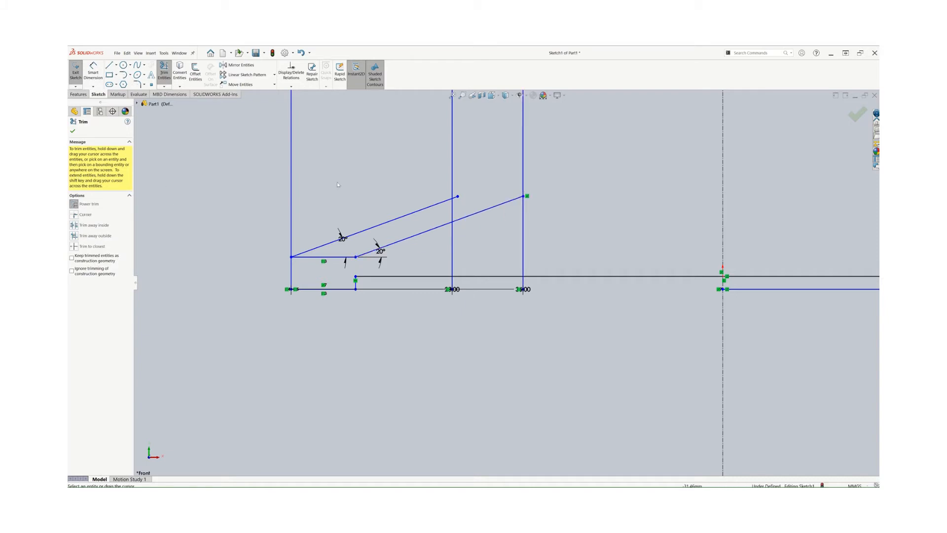
click(75, 246)
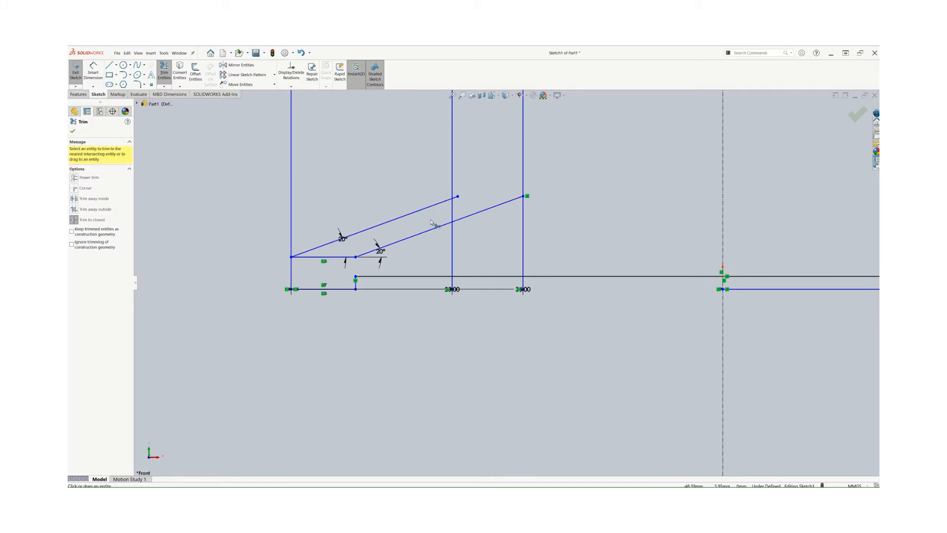
click(456, 198)
click(72, 132)
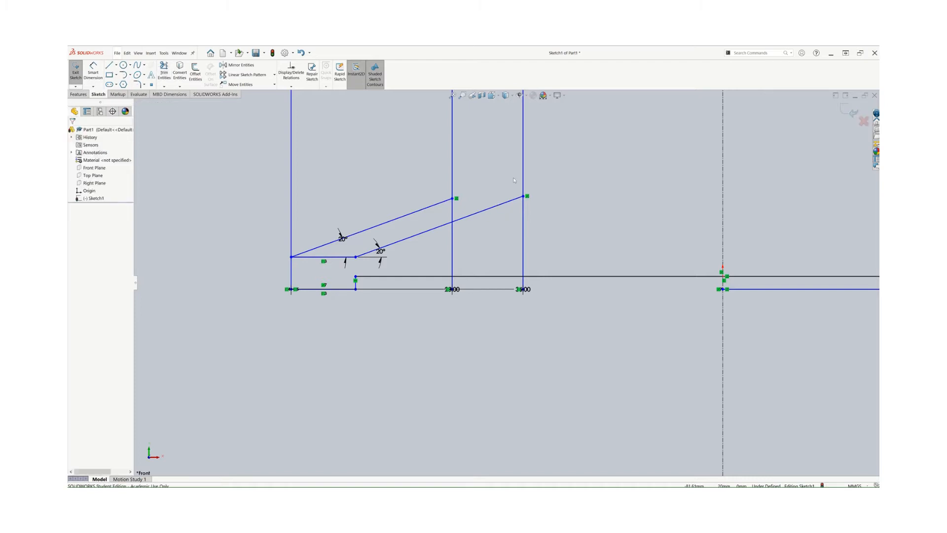
click(453, 175)
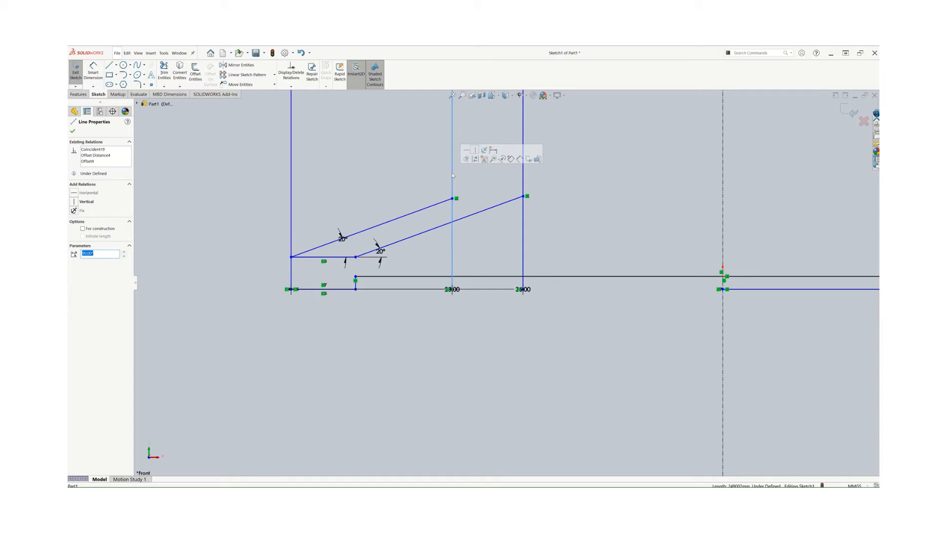
click(73, 131)
click(156, 153)
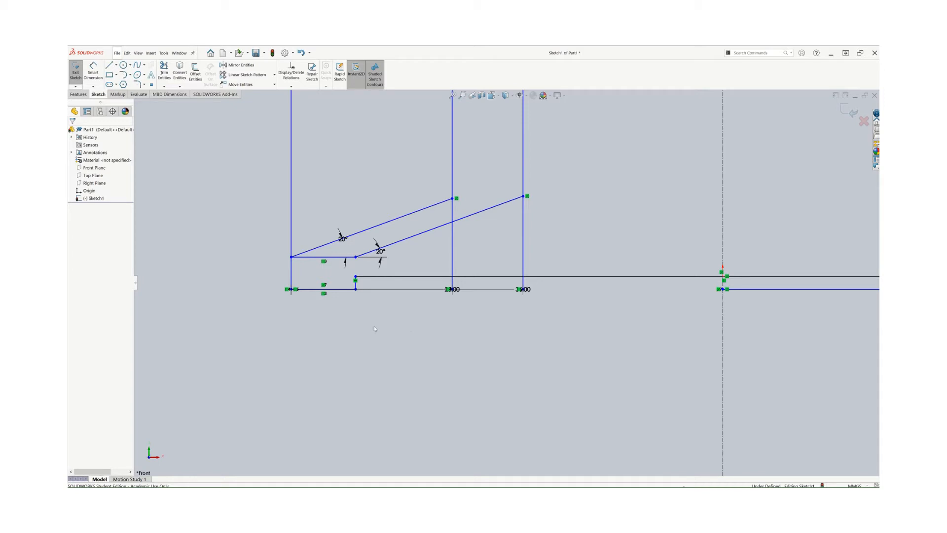
Consult the V-pulley drawing in Word, and offset the upper of the two long horizontal lines 15 mm upward, with dimension.
key(z)
key(z)
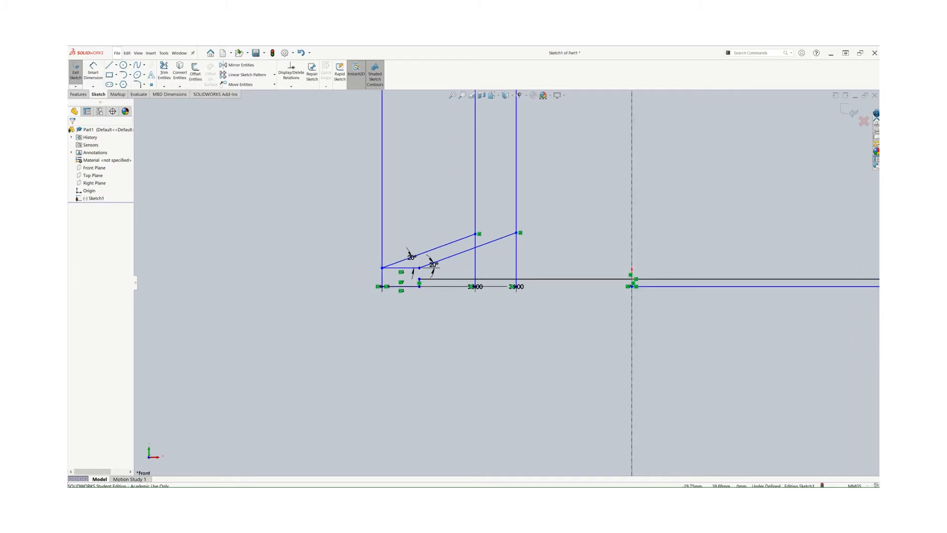
key(alt+Tab)
drag(387, 97, 320, 109)
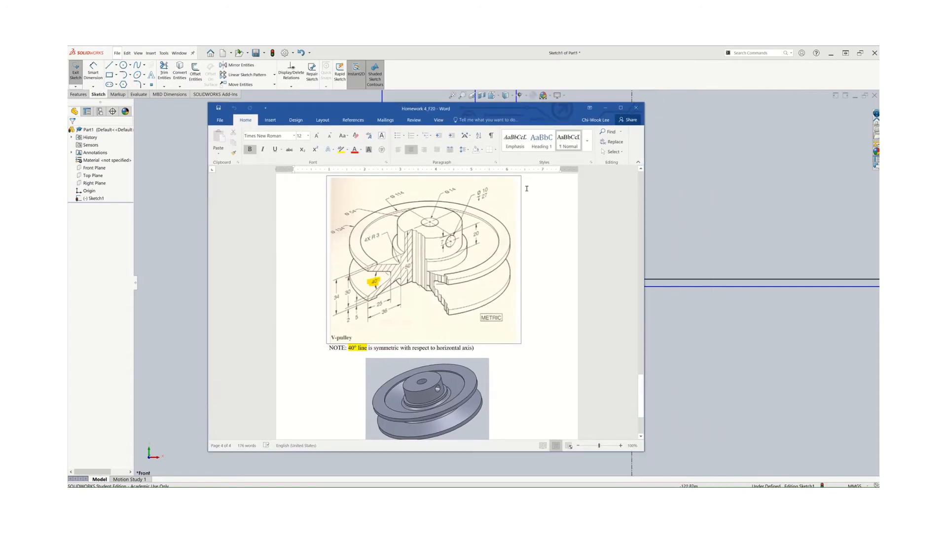
click(382, 100)
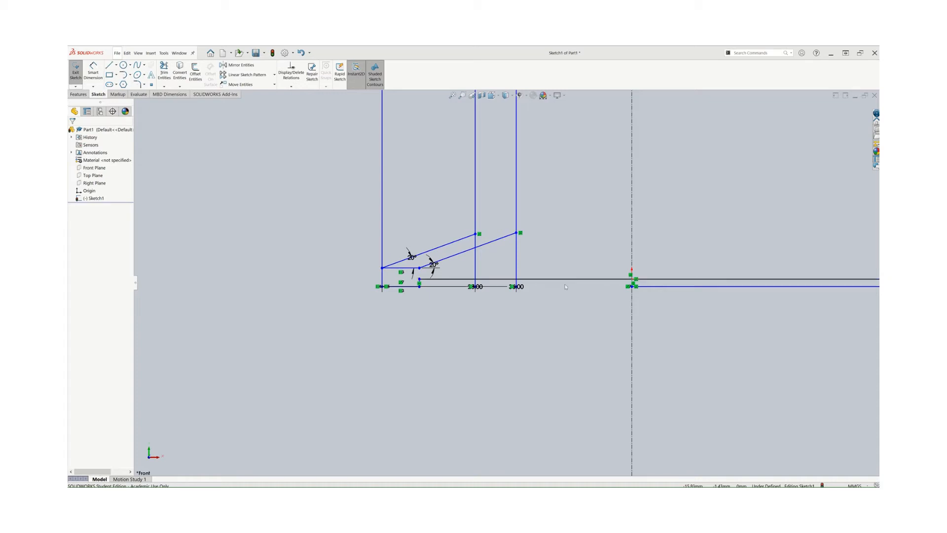
click(195, 73)
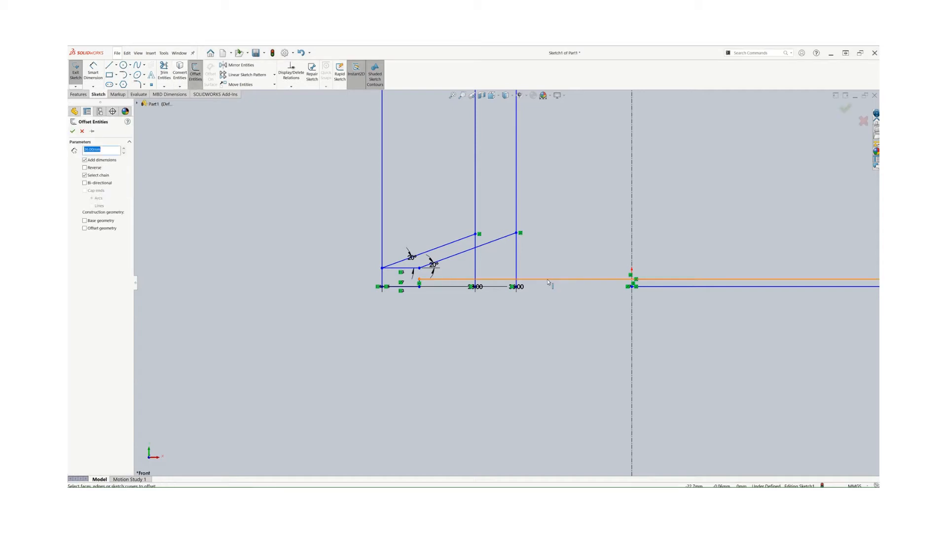
click(546, 279)
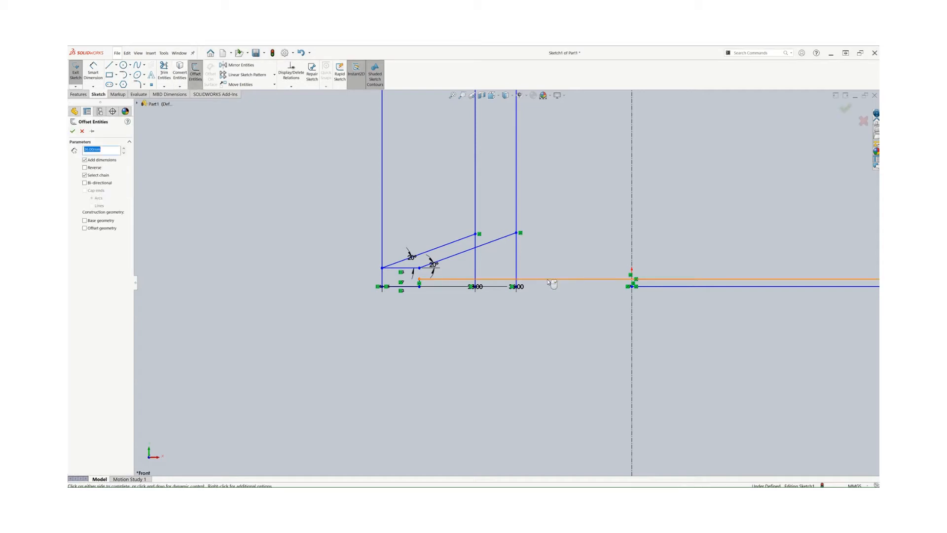
click(86, 168)
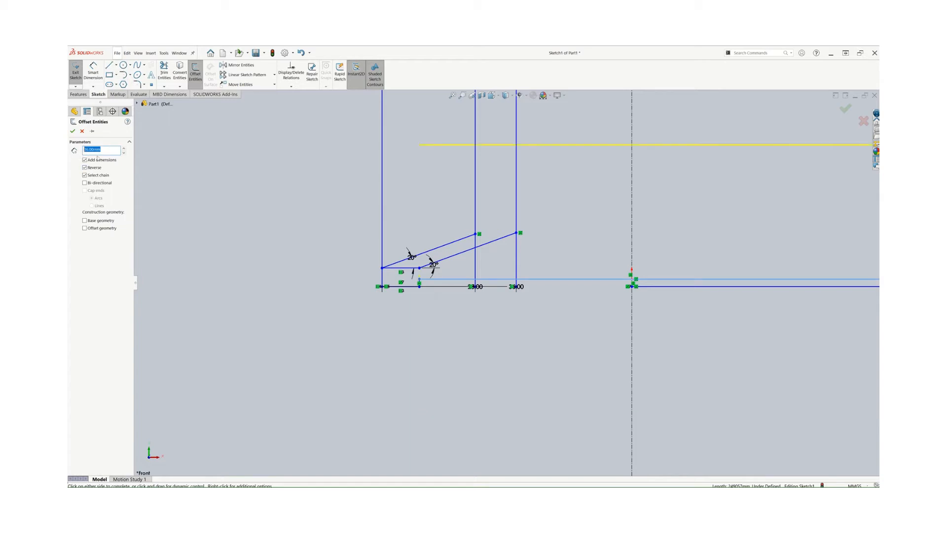
text(15)
key(Return)
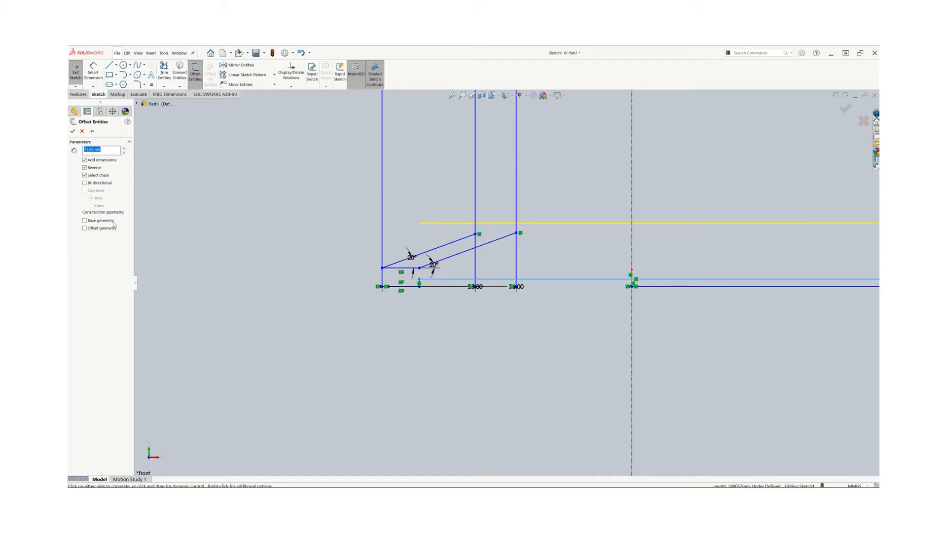
click(72, 132)
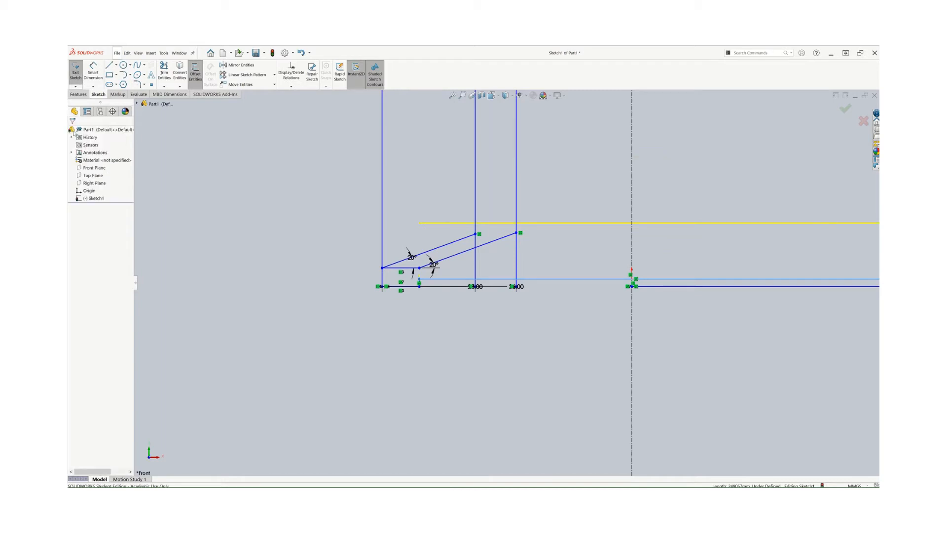
right_click(531, 225)
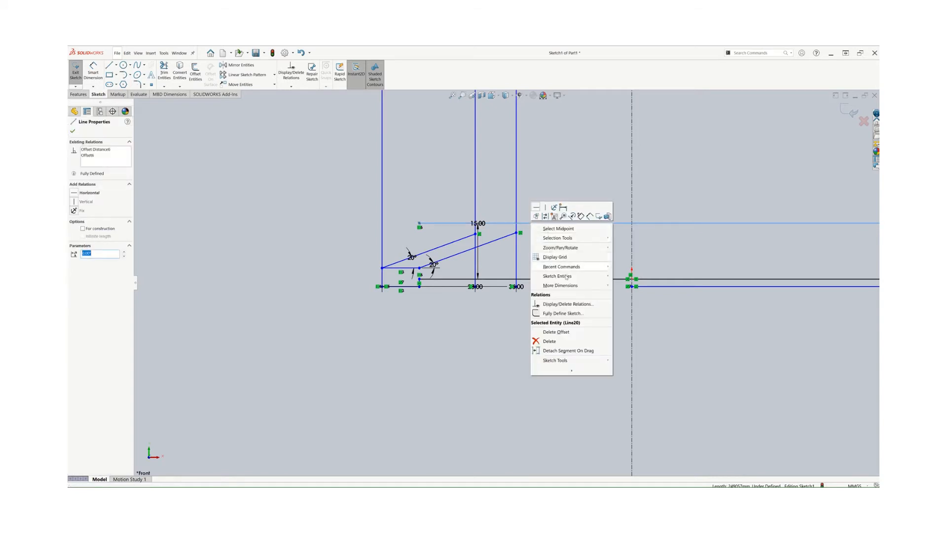
mouse_move(567, 268)
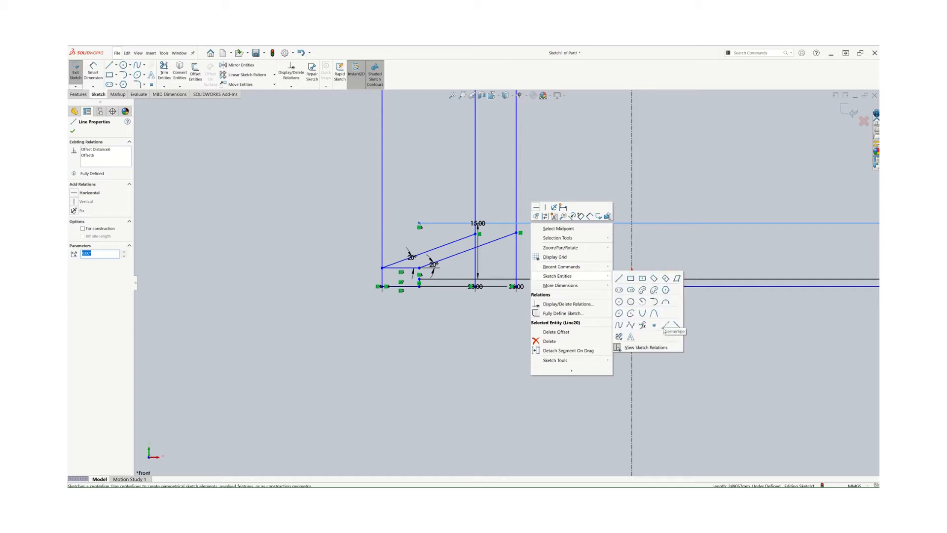
click(664, 326)
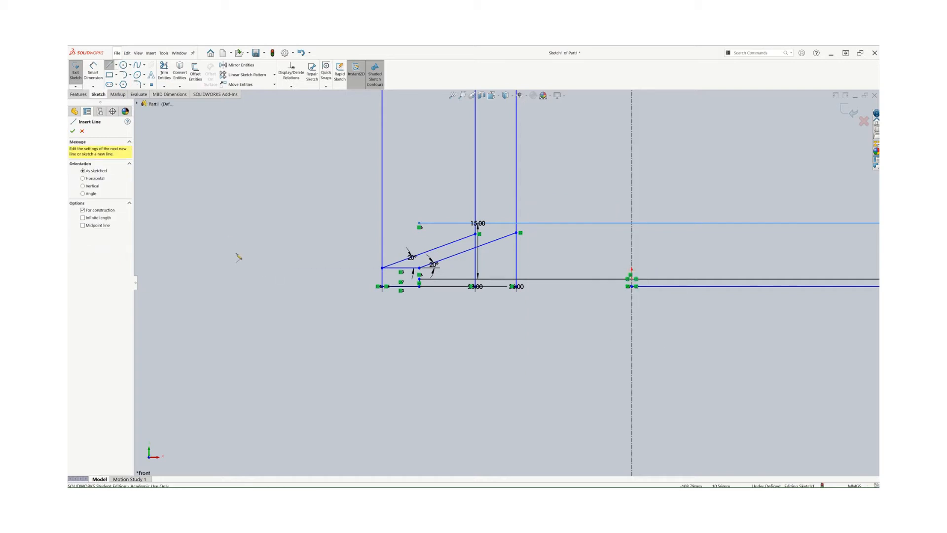
click(225, 238)
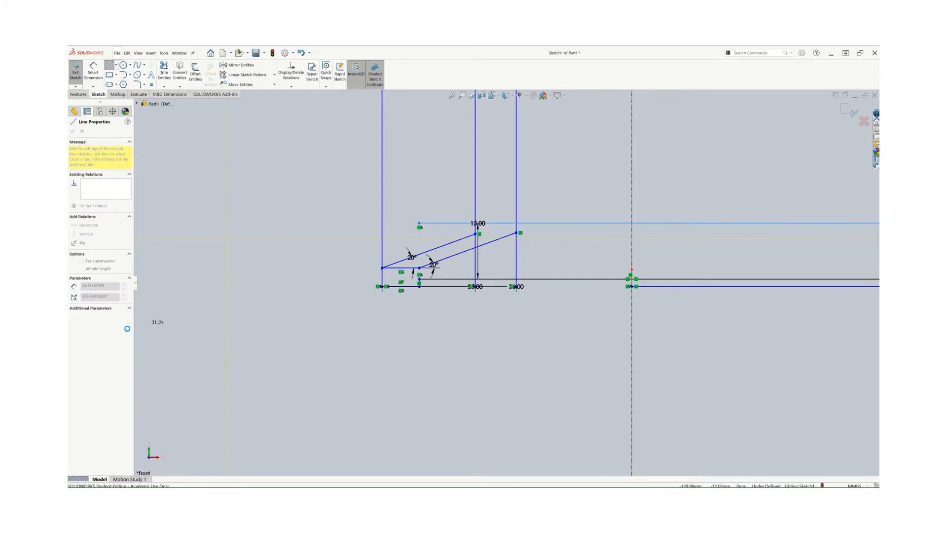
key(Escape)
key(Escape)
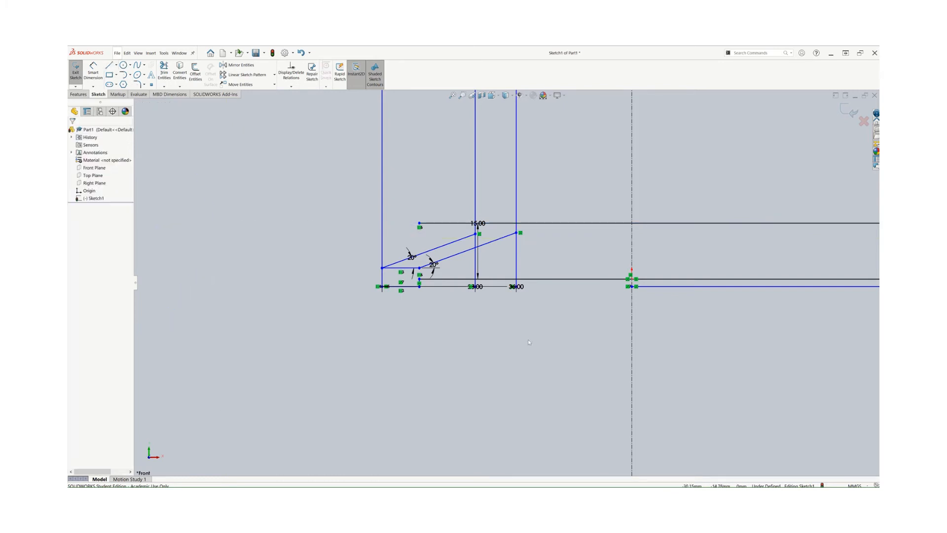
Sketch a short slanted centerline about 18 mm long in the empty area outside the profile.
right_click(574, 225)
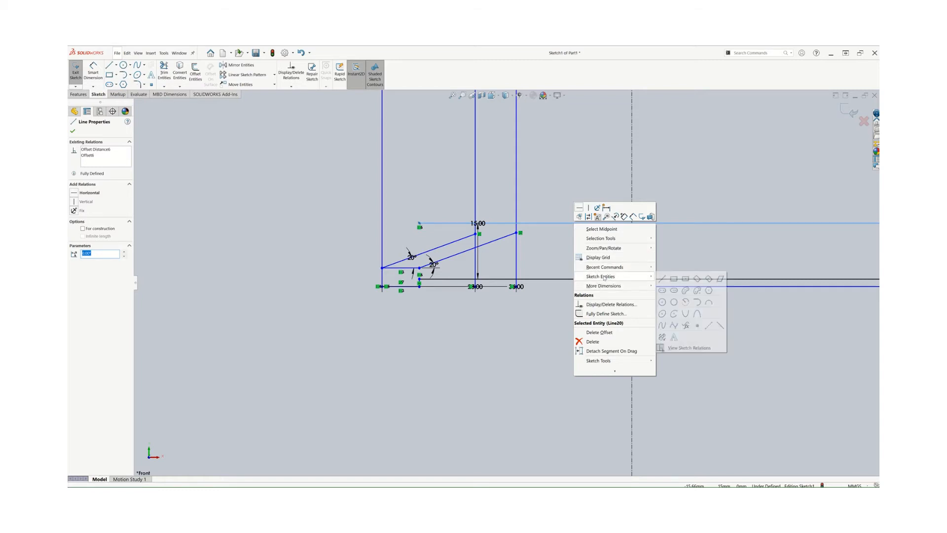
click(708, 326)
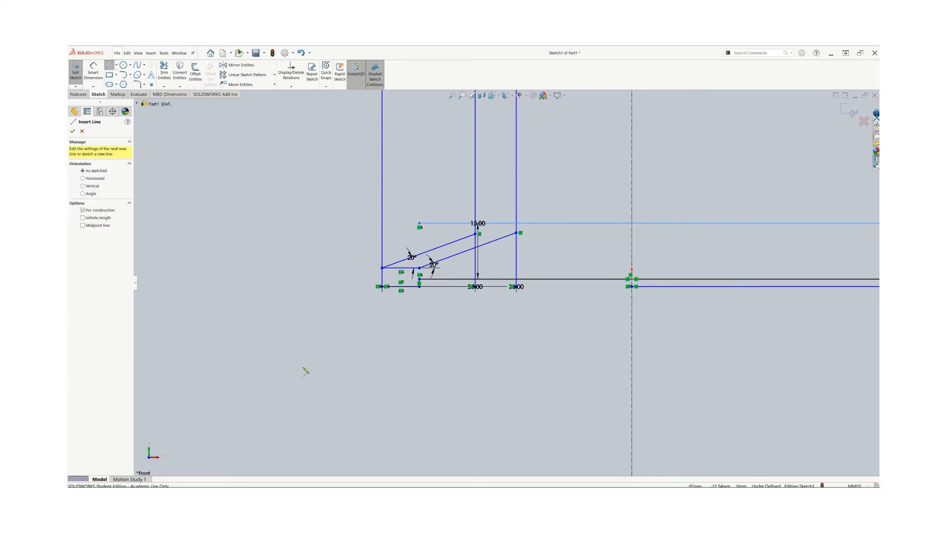
click(292, 357)
click(227, 373)
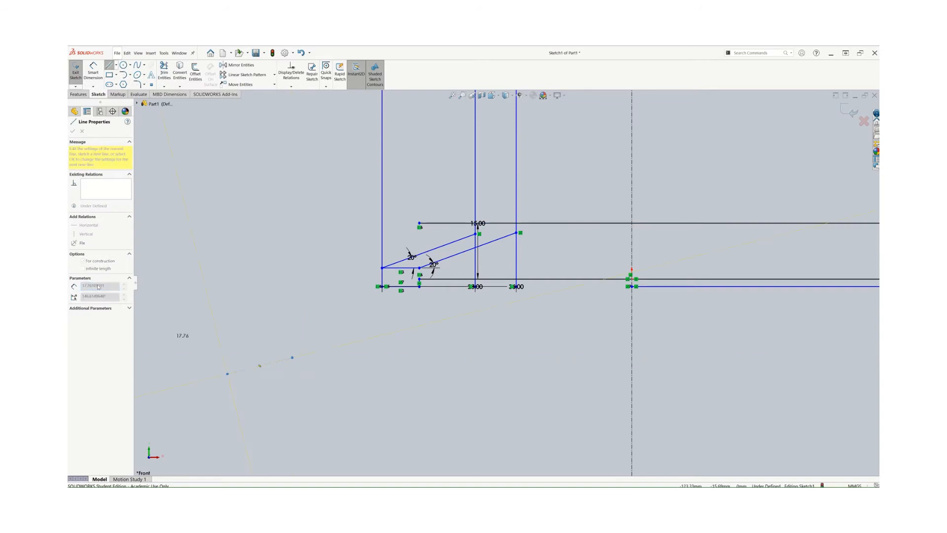
key(Escape)
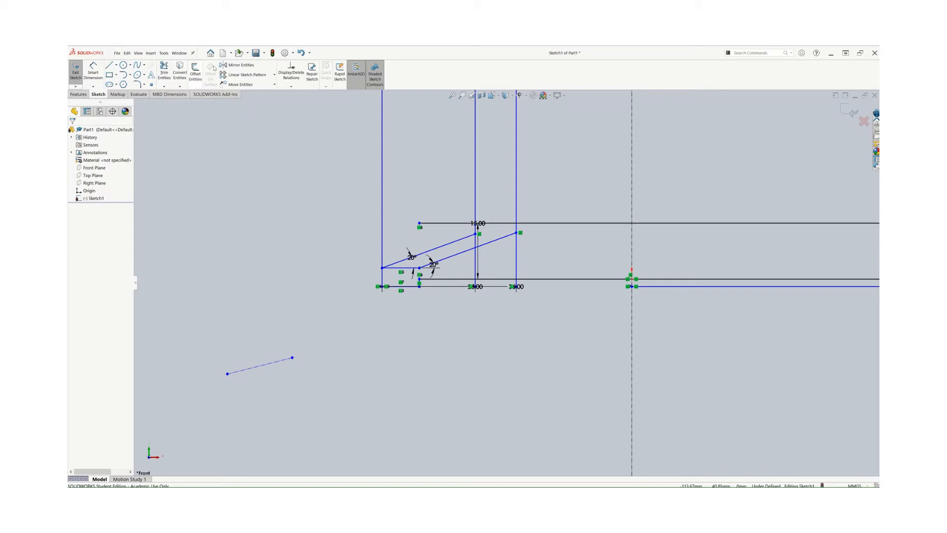
click(242, 65)
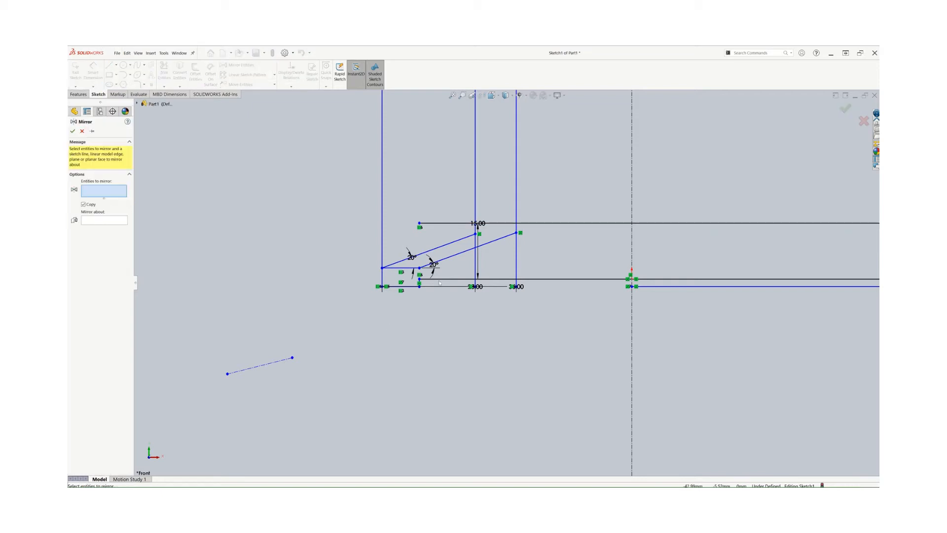
click(413, 288)
click(420, 284)
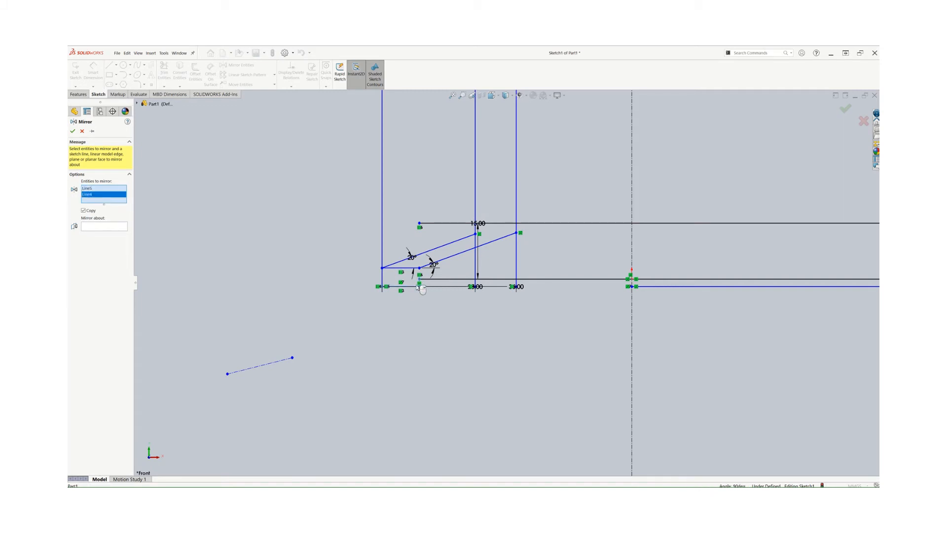
click(104, 226)
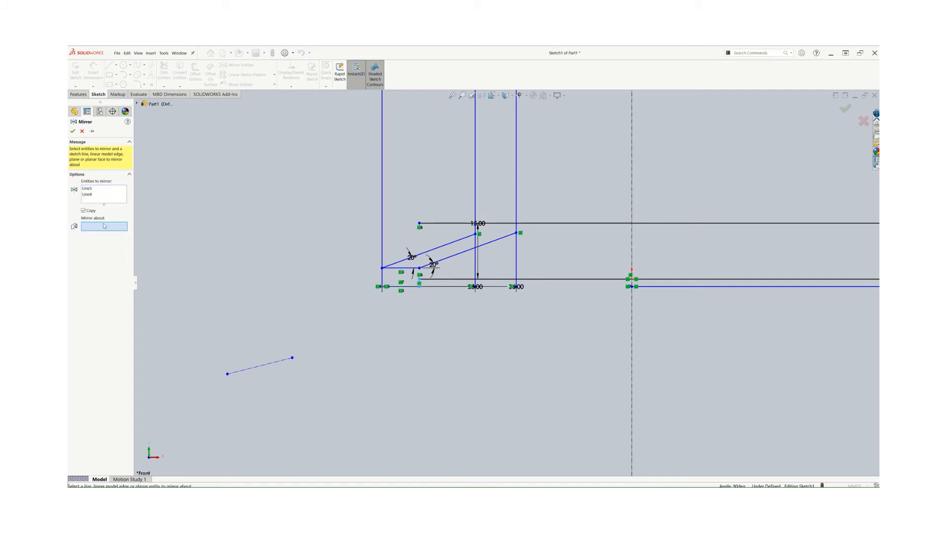
click(451, 223)
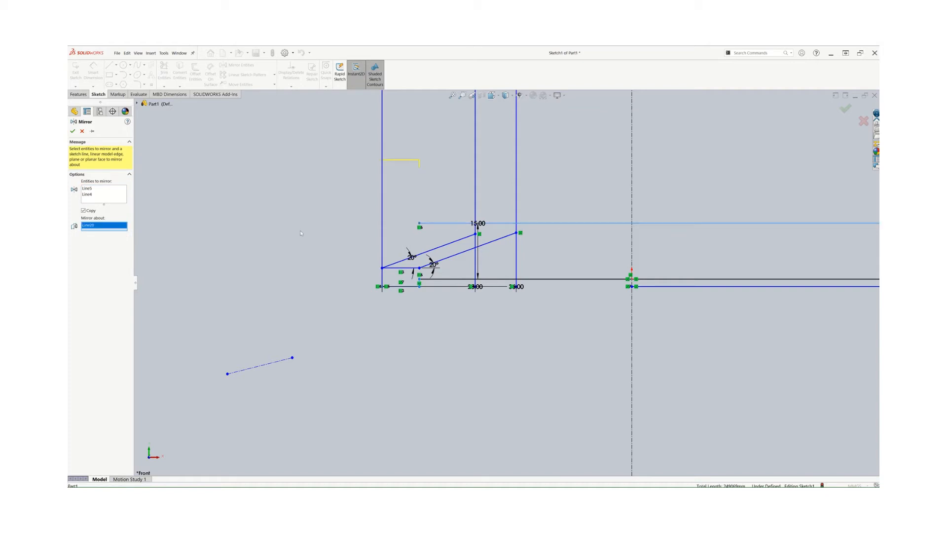
click(446, 247)
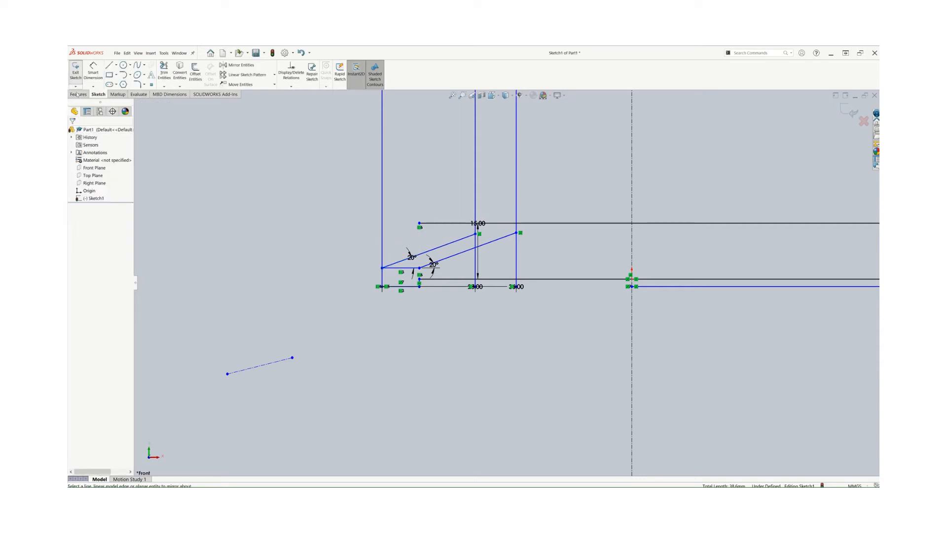
Delete the stray slanted centerline outside the profile.
click(259, 366)
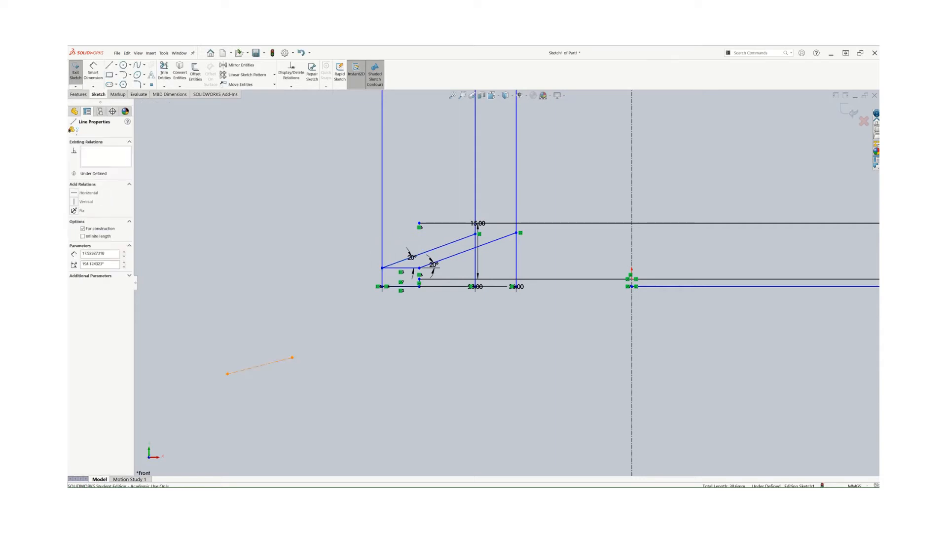
right_click(260, 366)
click(276, 469)
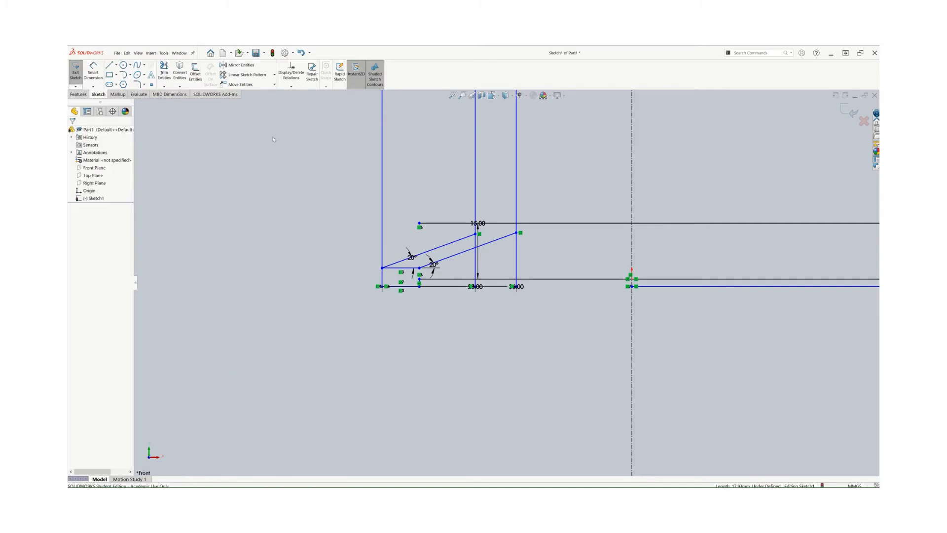
Mirror the rim's bottom edge, short vertical edge and both slanted groove lines about the 15 mm offset horizontal line, keeping the originals.
click(236, 65)
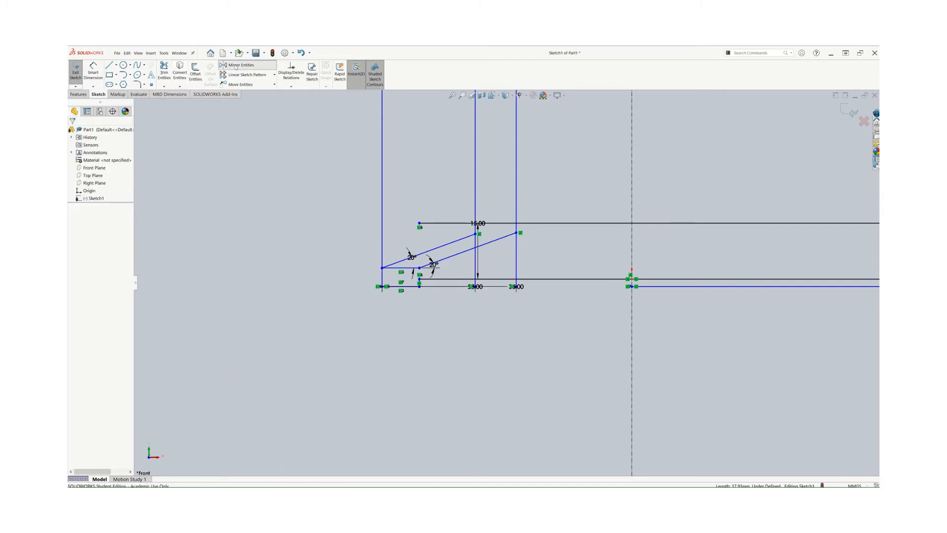
click(416, 288)
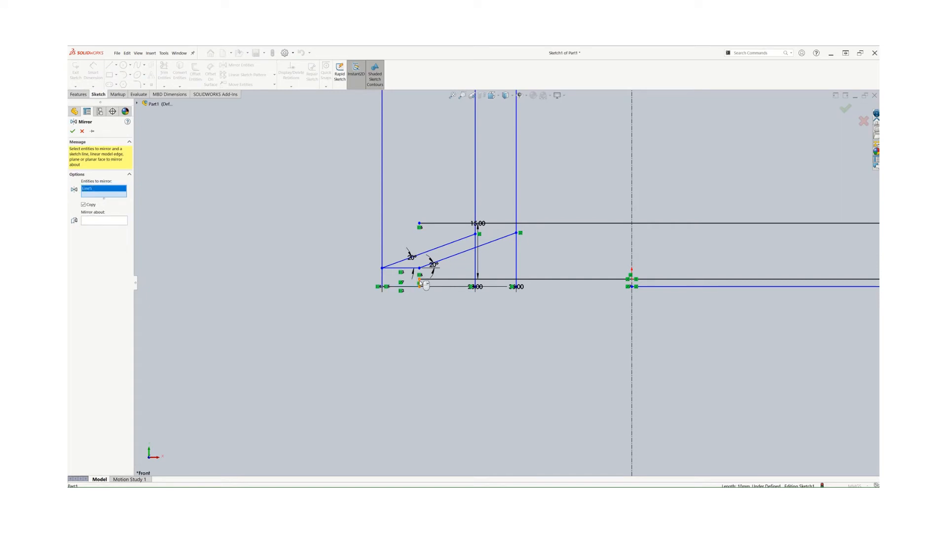
click(420, 283)
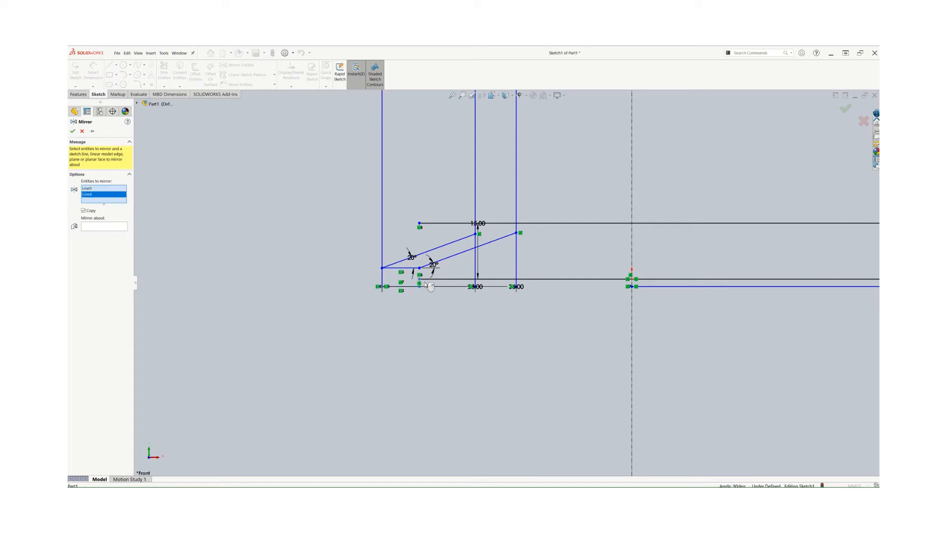
click(440, 250)
click(447, 258)
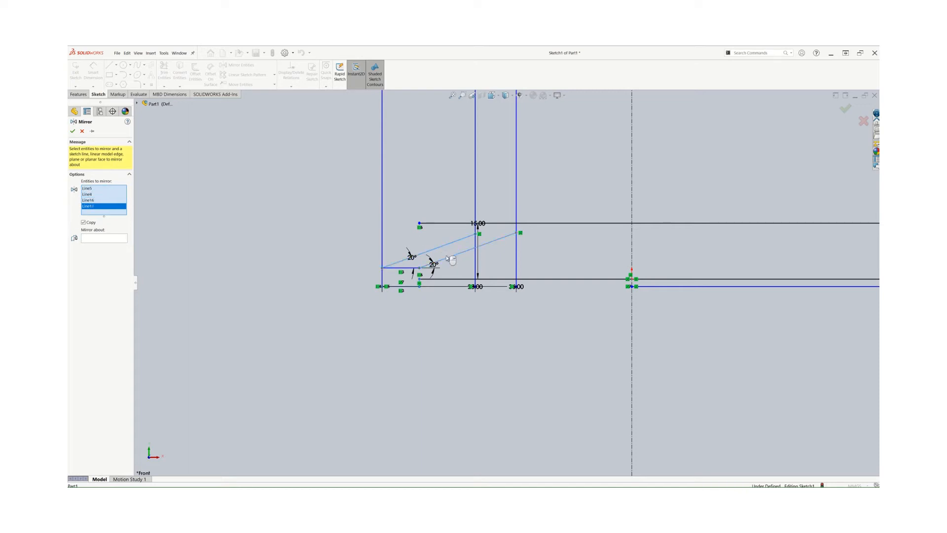
click(106, 238)
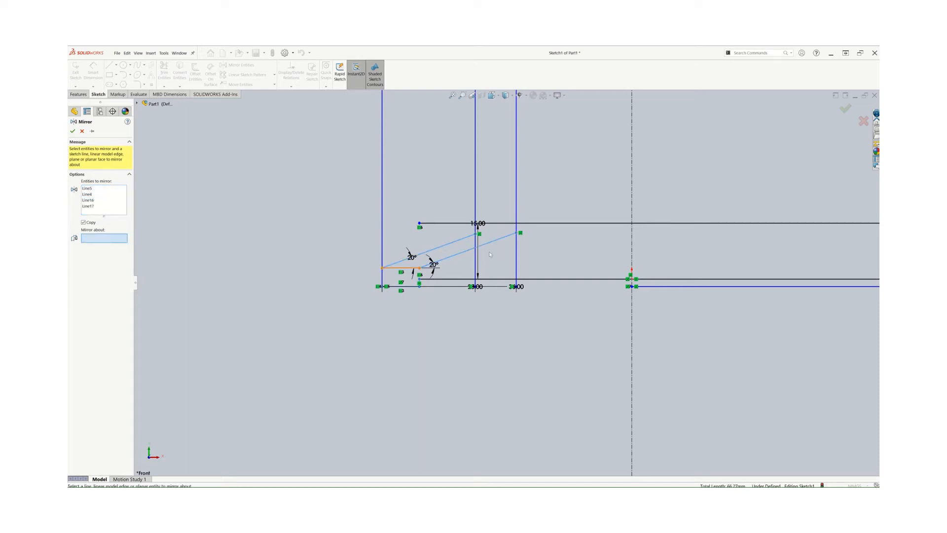
click(545, 223)
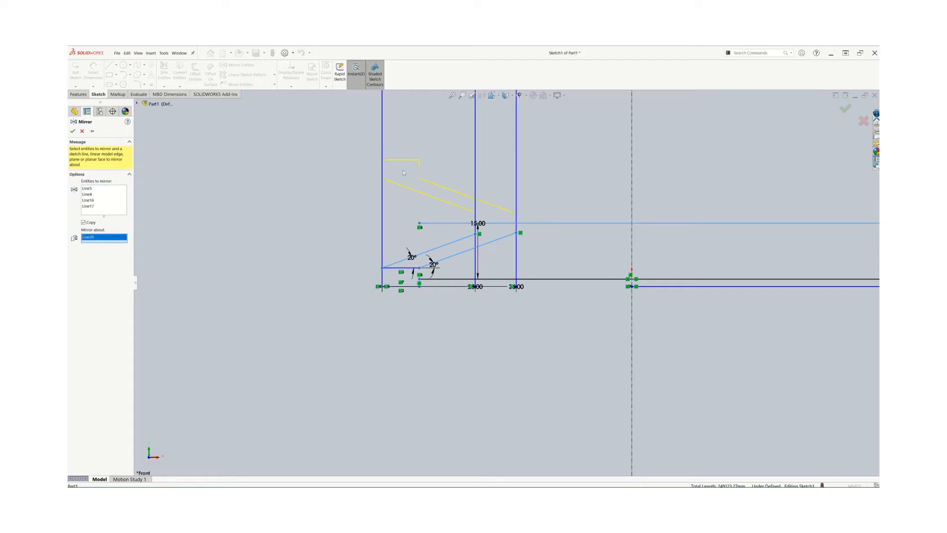
click(73, 131)
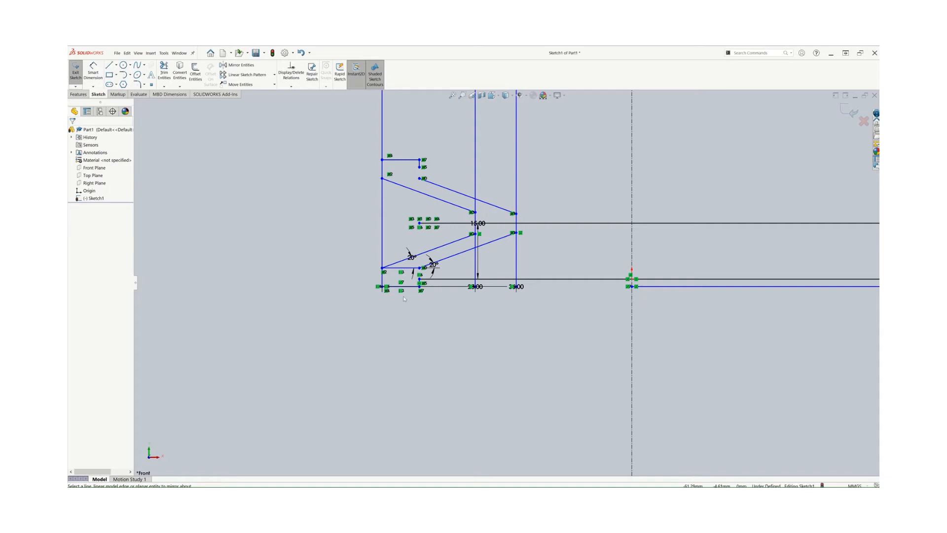
Delete both 20° angle dimensions from the lower slanted groove lines.
click(412, 258)
right_click(412, 259)
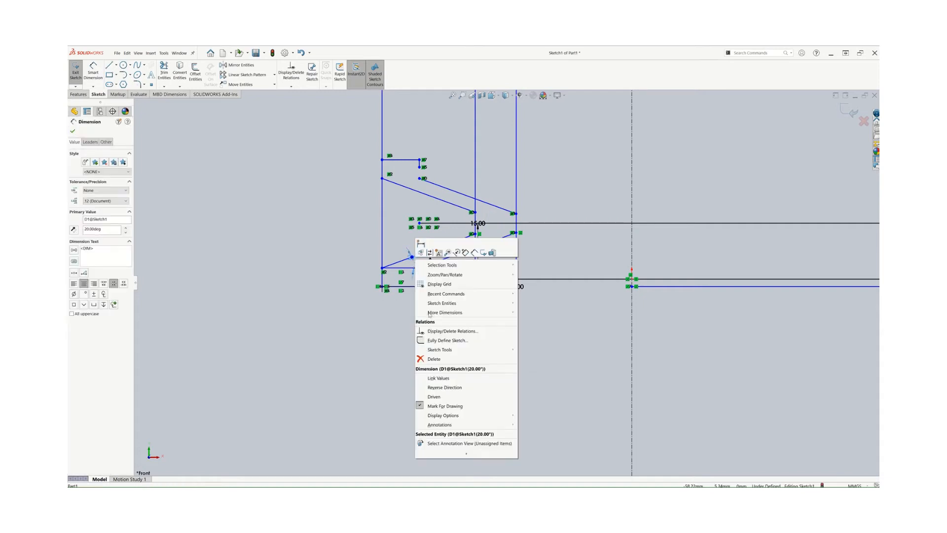
click(432, 362)
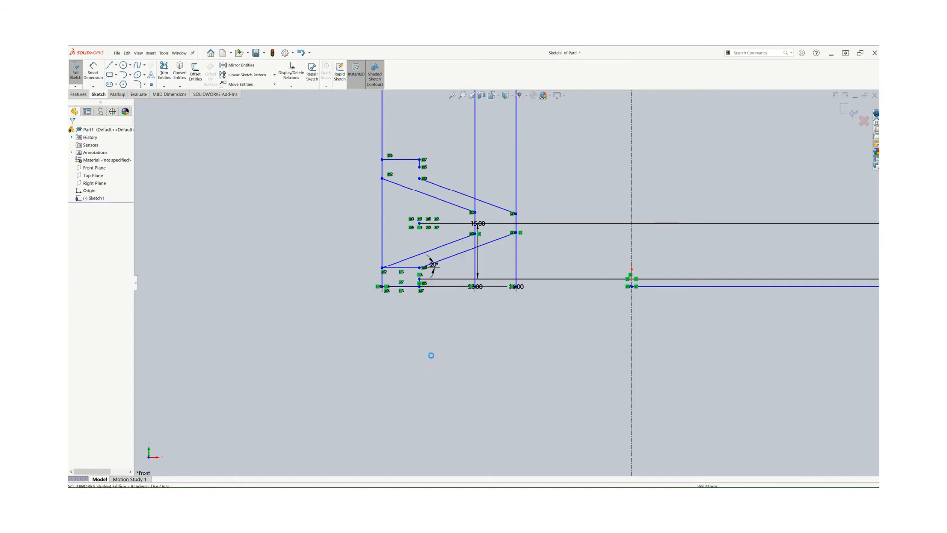
right_click(436, 267)
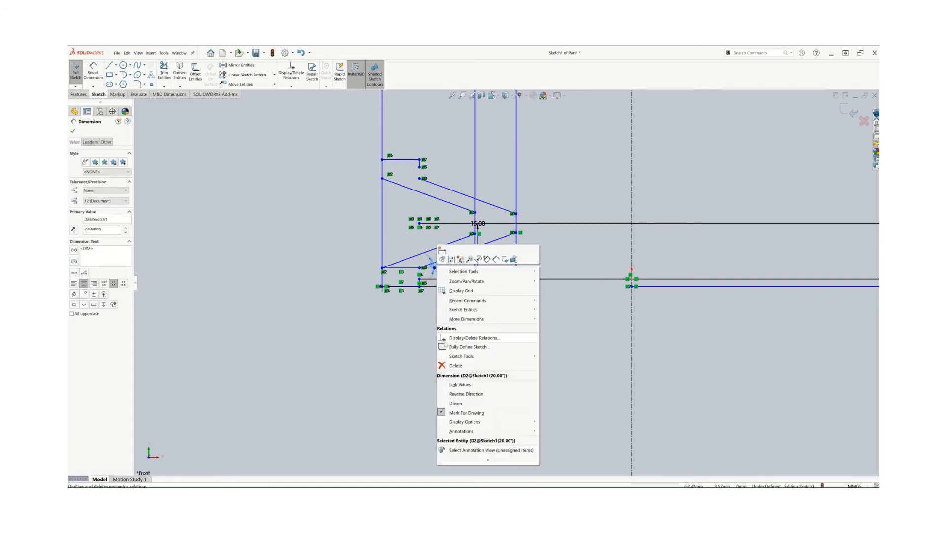
click(455, 365)
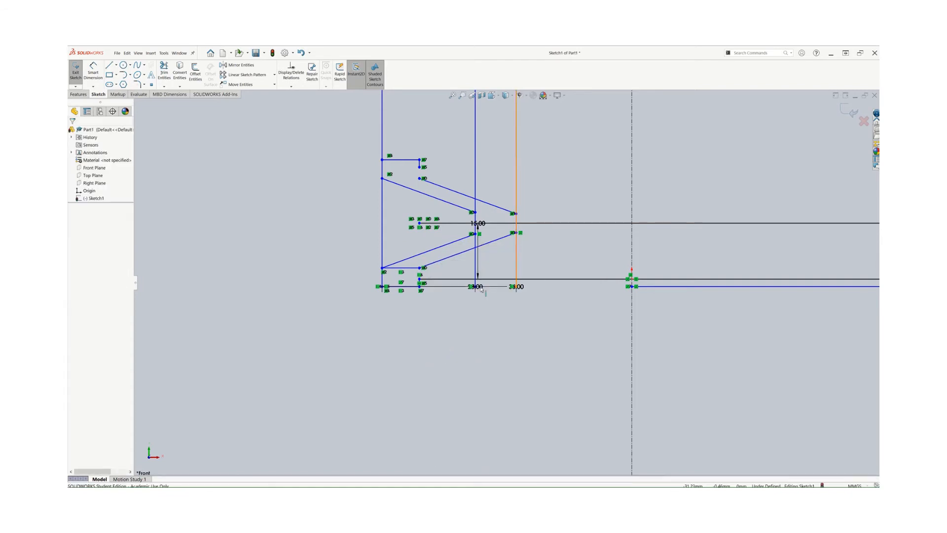
Delete the 15 mm height dimension and the two horizontal dimensions locating the inner vertical lines.
right_click(483, 227)
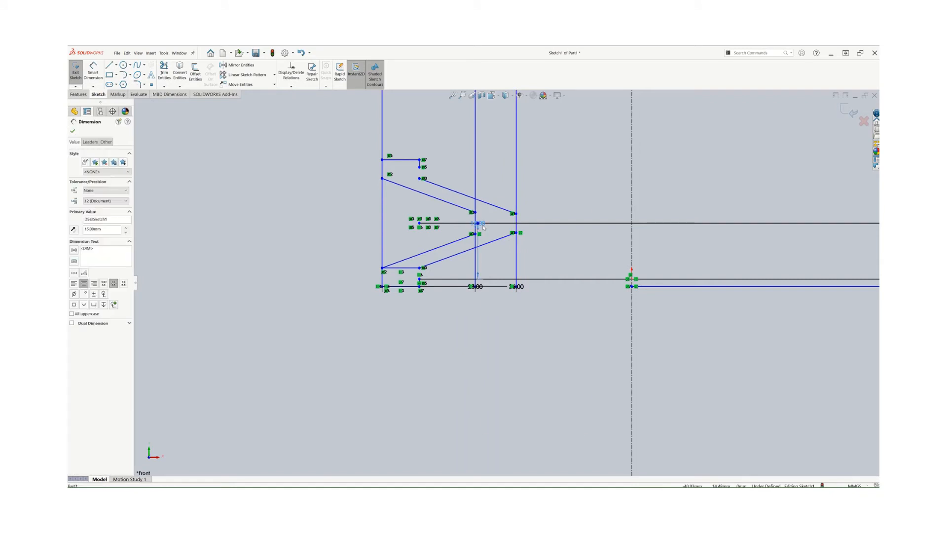
click(523, 326)
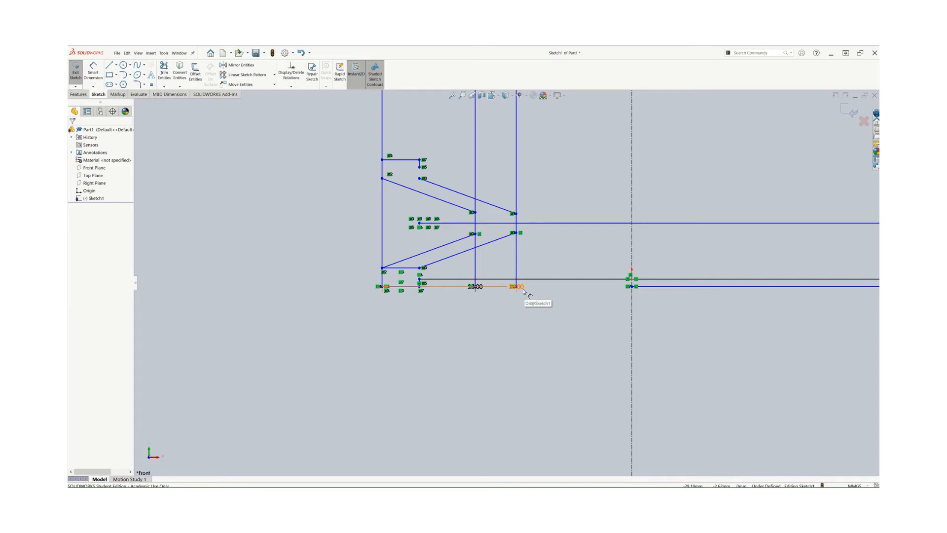
right_click(523, 290)
click(542, 387)
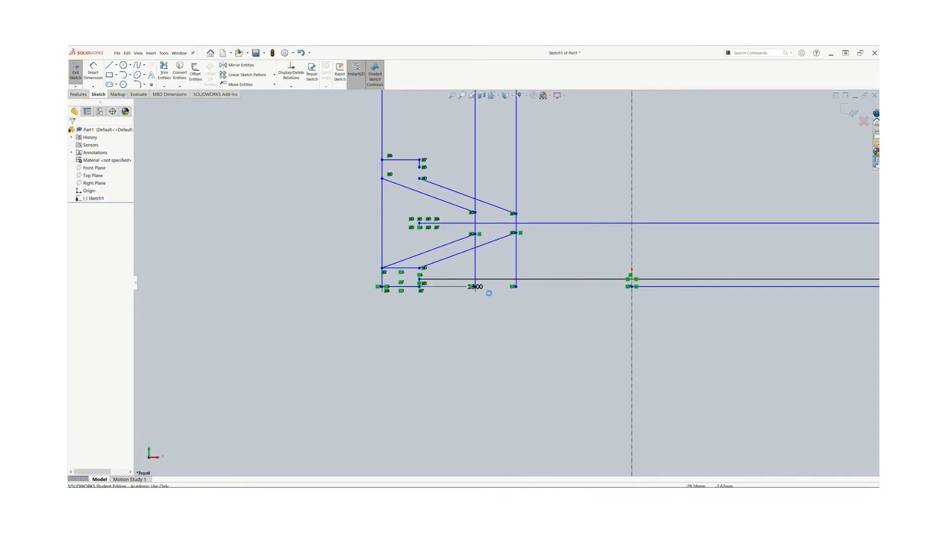
right_click(482, 289)
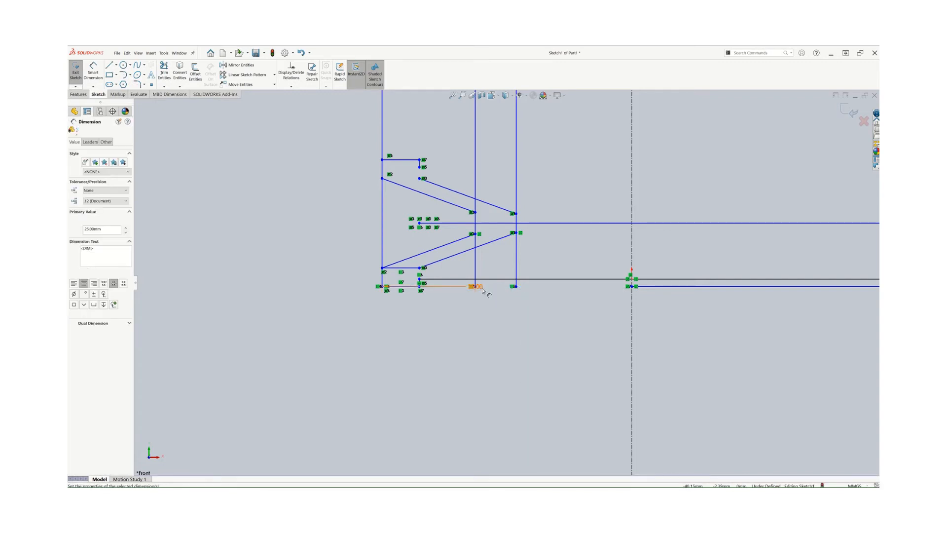
click(501, 388)
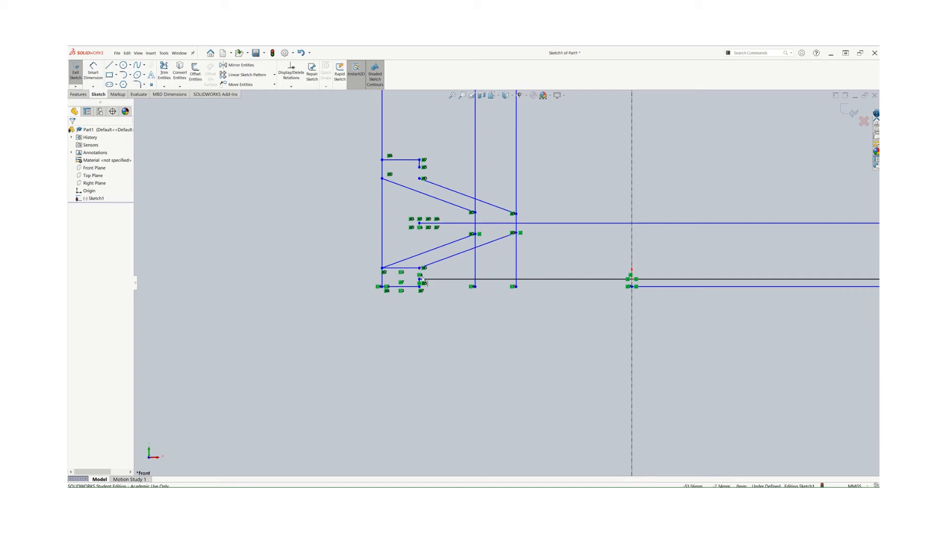
Delete the inner lower slanted groove line and its mirrored upper counterpart, which end on the innermost vertical line before the centerline.
click(456, 256)
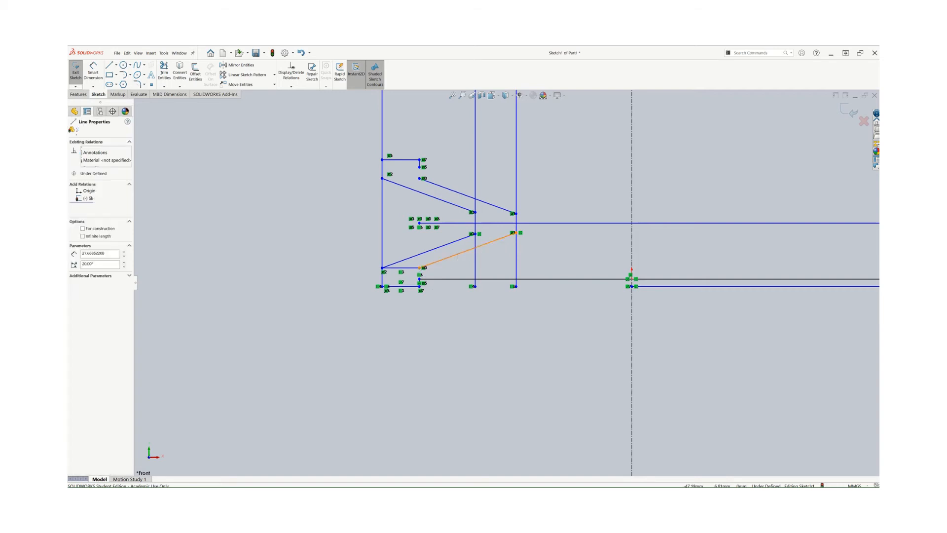
right_click(457, 256)
click(476, 373)
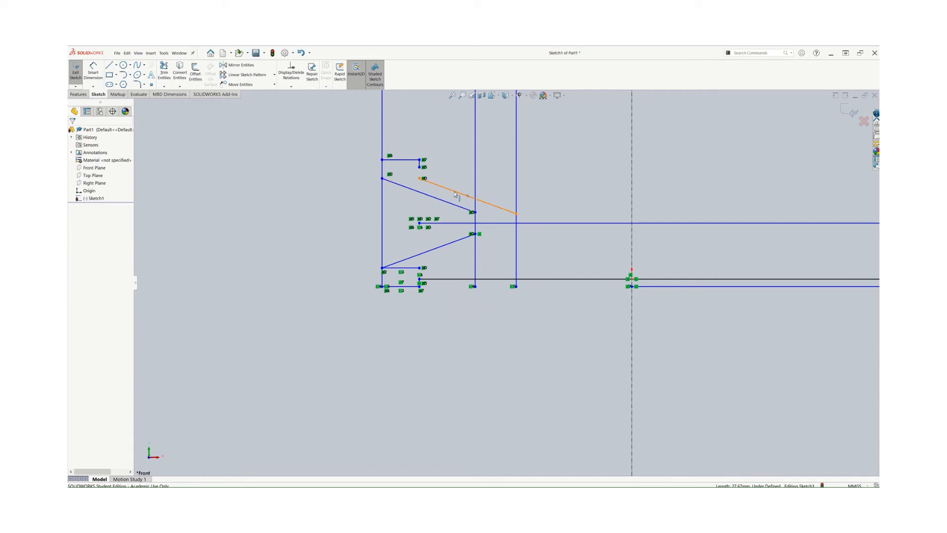
click(455, 193)
right_click(455, 193)
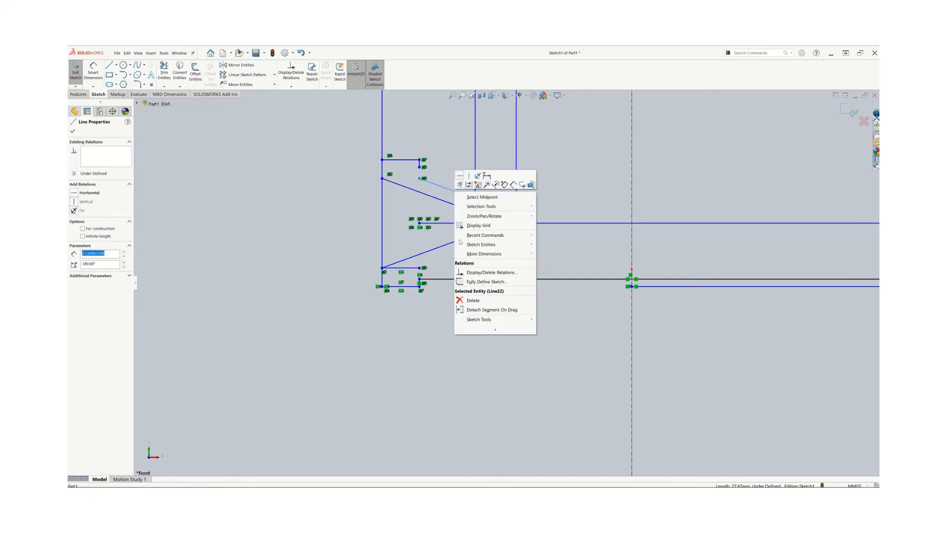
click(473, 300)
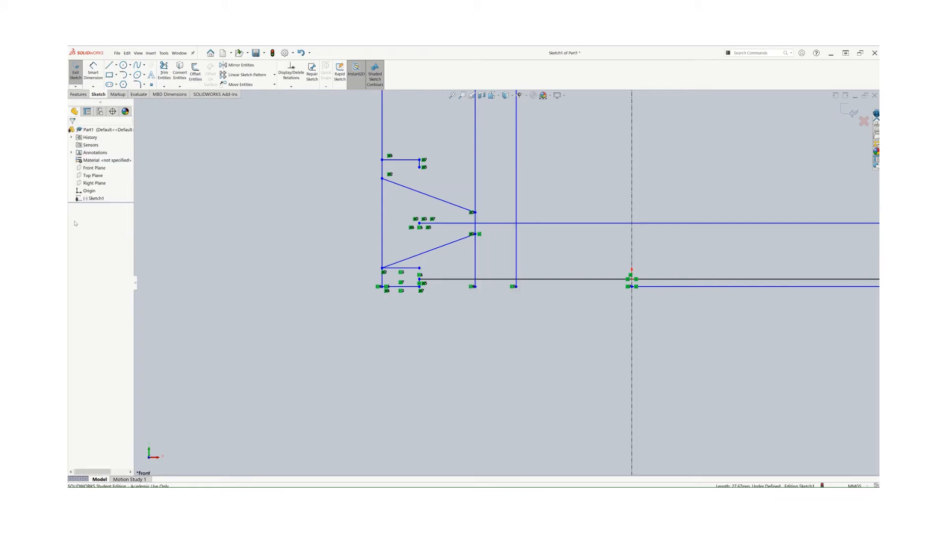
Sketch a rising slanted line about 24 mm long from the upper end of the lower rim's short vertical edge towards the centerline.
click(109, 65)
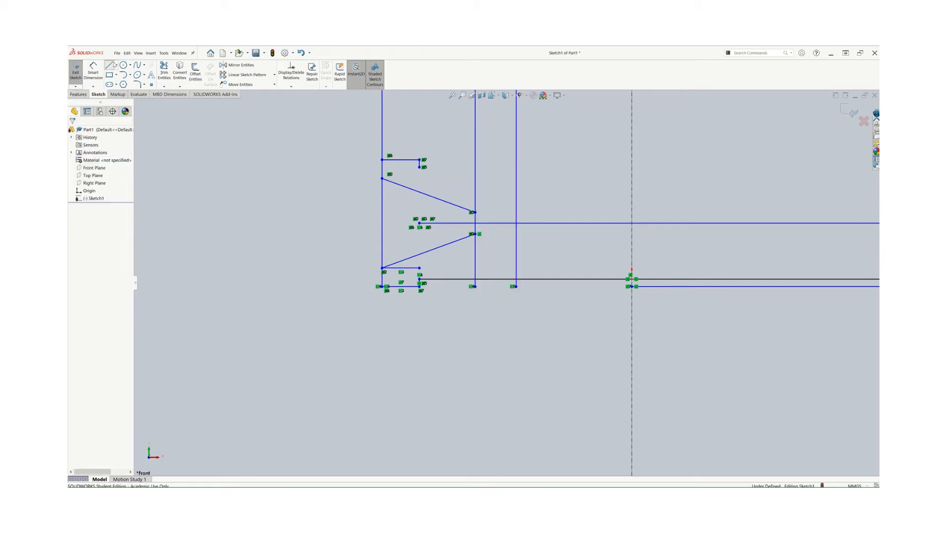
click(420, 279)
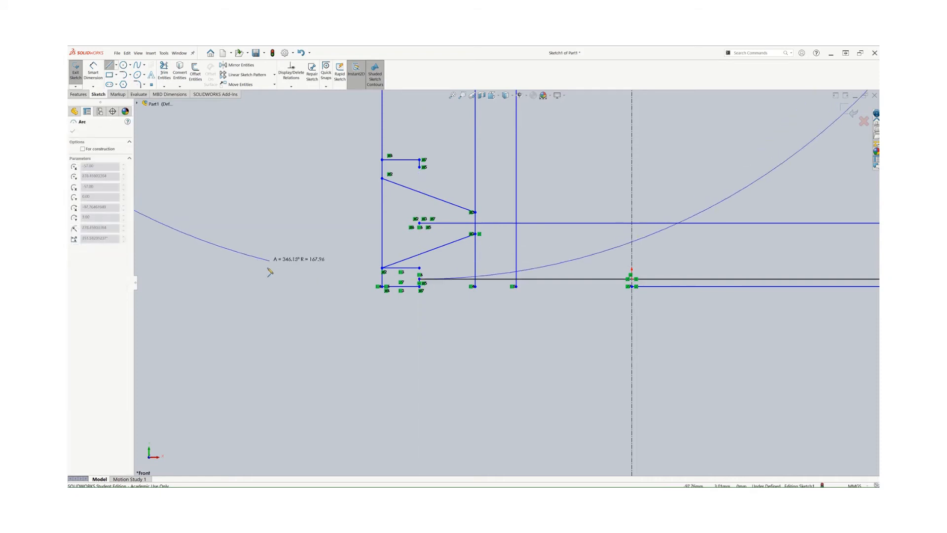
key(Escape)
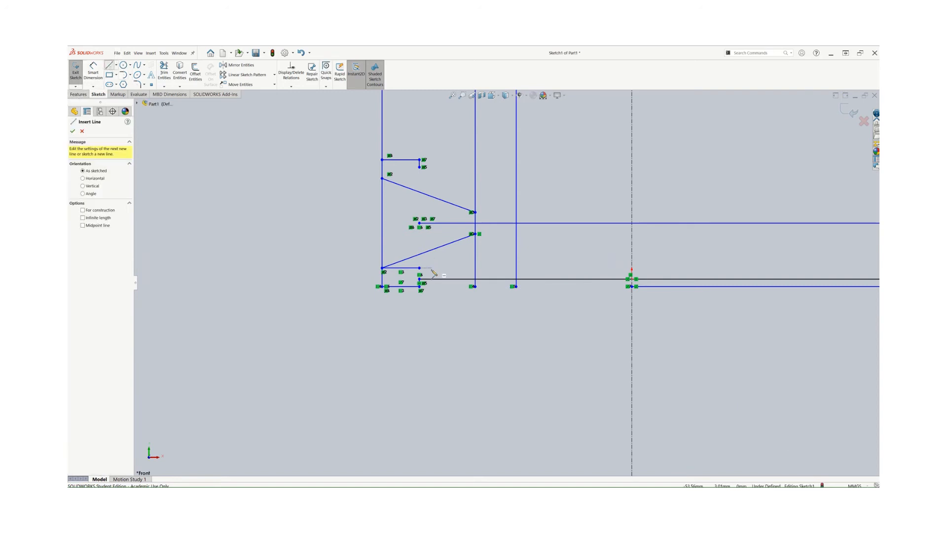
click(419, 279)
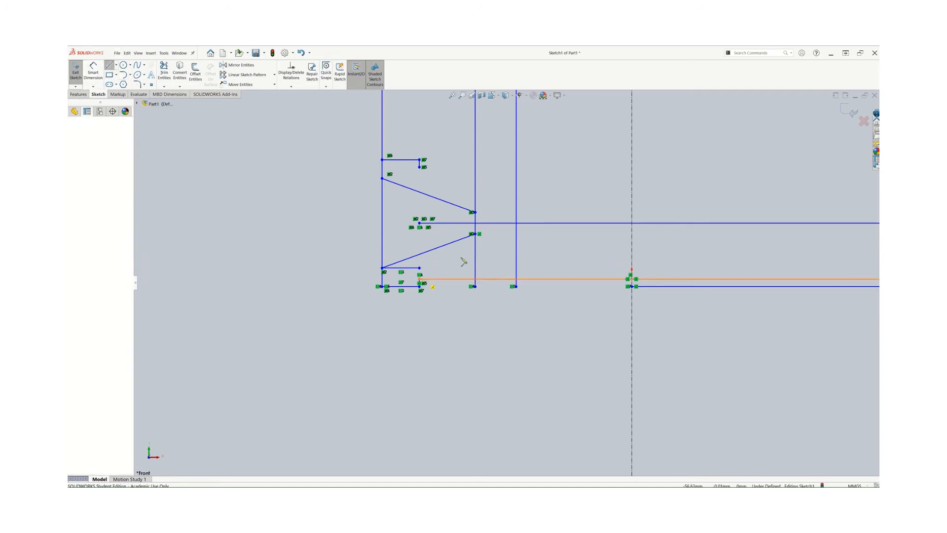
click(500, 244)
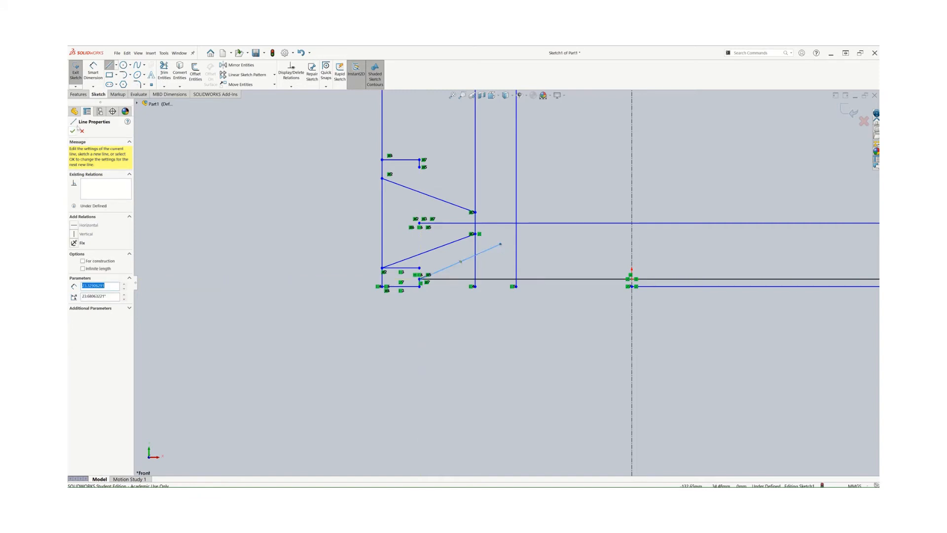
click(74, 131)
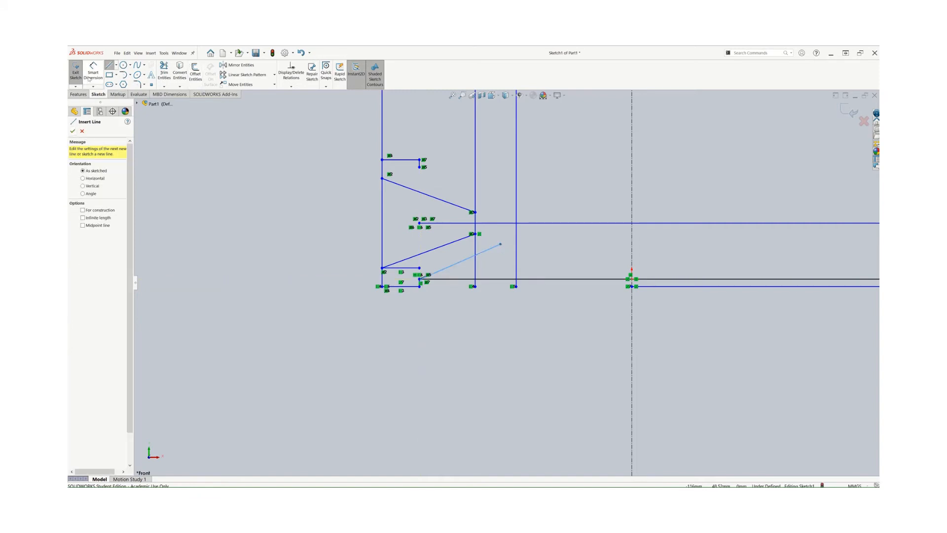
Dimension the angle between the new slanted line and the long horizontal line at its start as 20°.
click(93, 71)
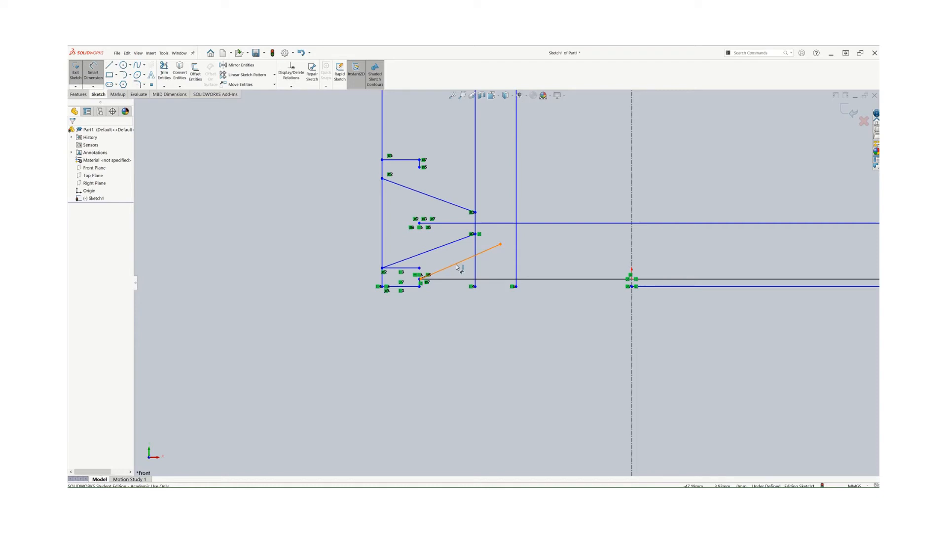
click(462, 280)
click(464, 280)
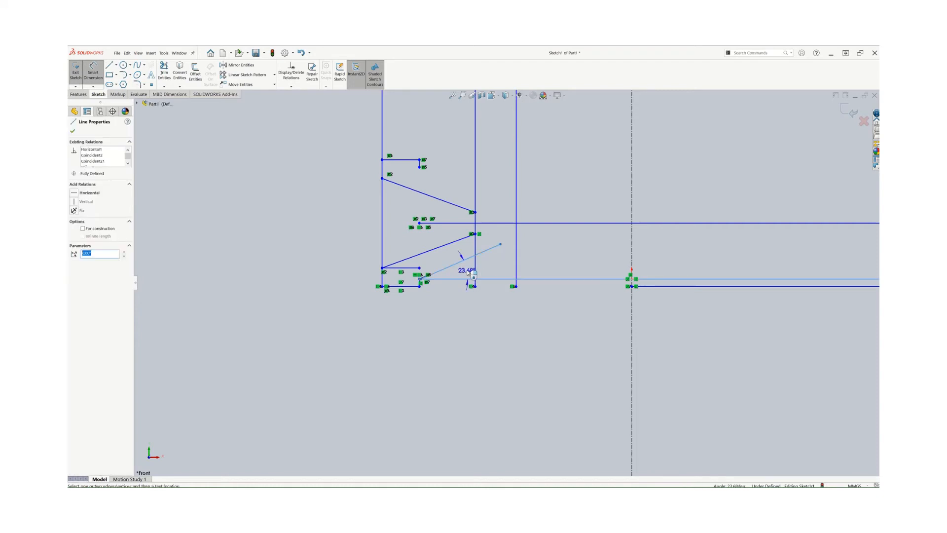
click(573, 278)
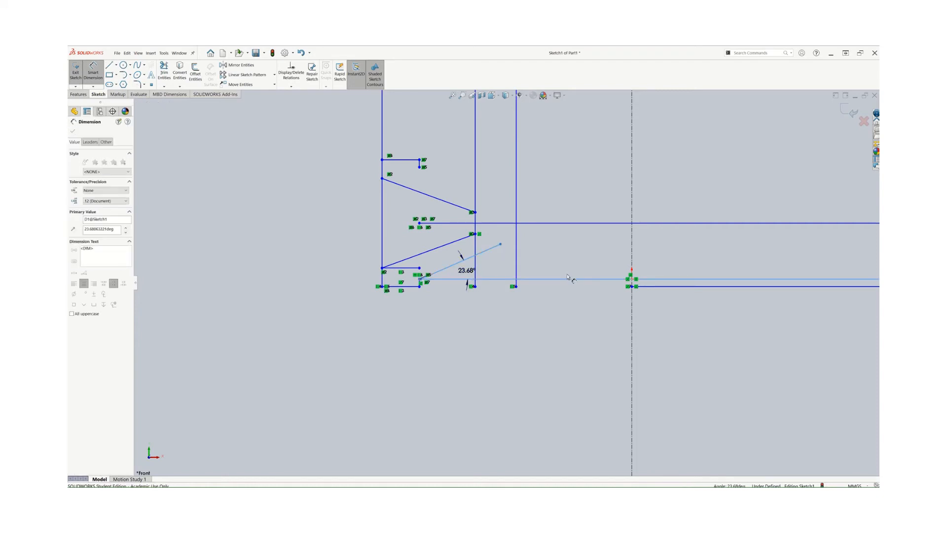
text(20)
key(Return)
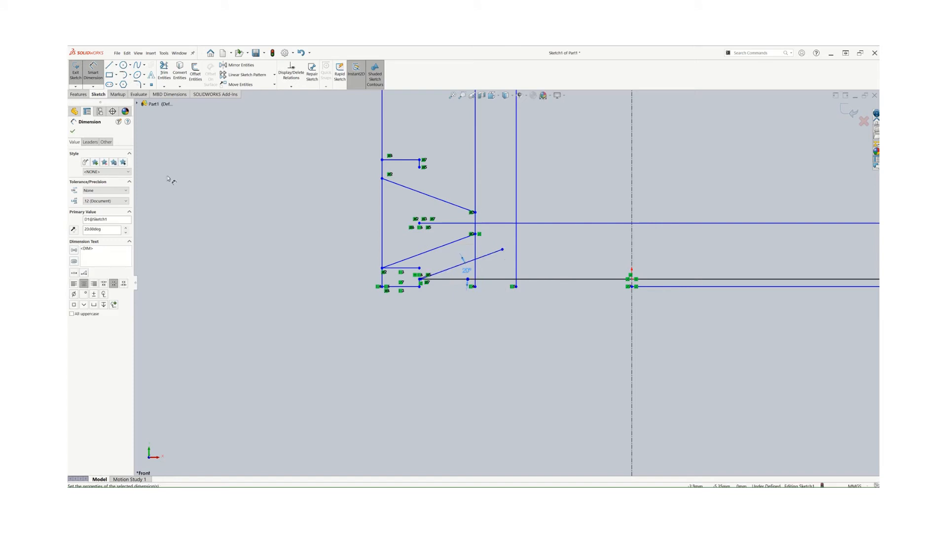
Extend the free end of the 20° slanted line to the vertical line nearest the centerline with Power trim.
click(163, 72)
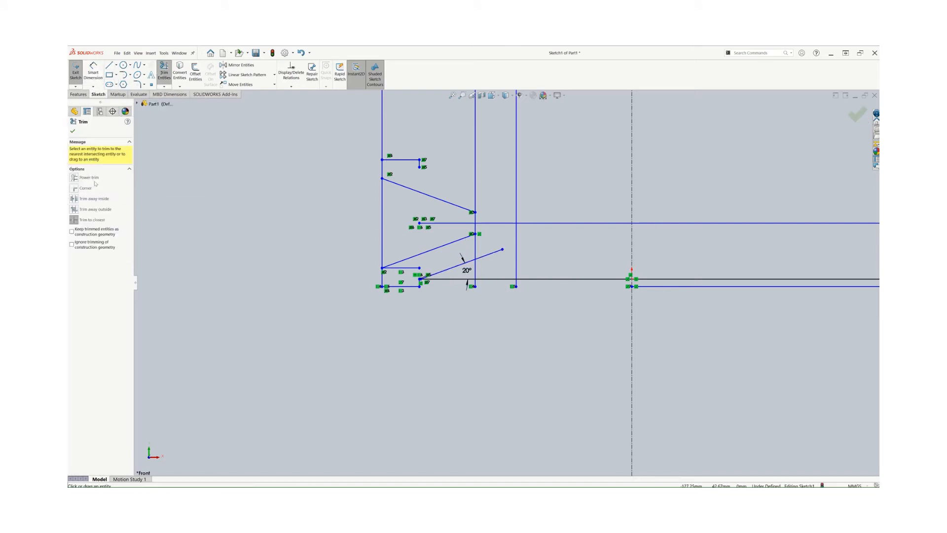
click(89, 178)
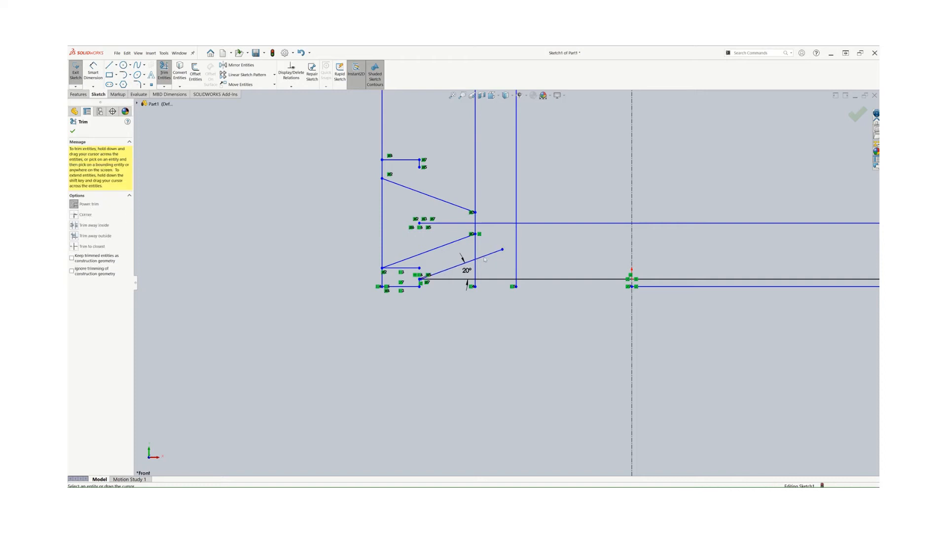
click(502, 249)
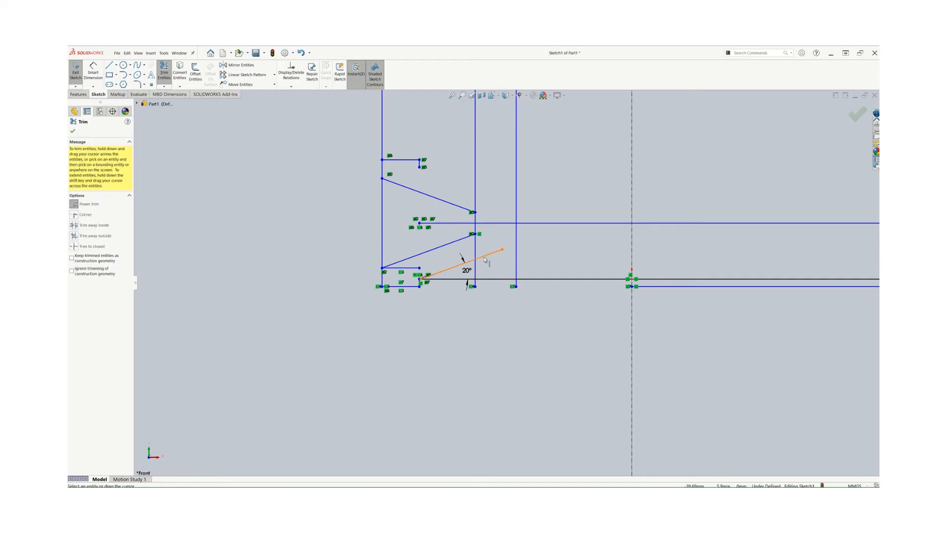
click(516, 244)
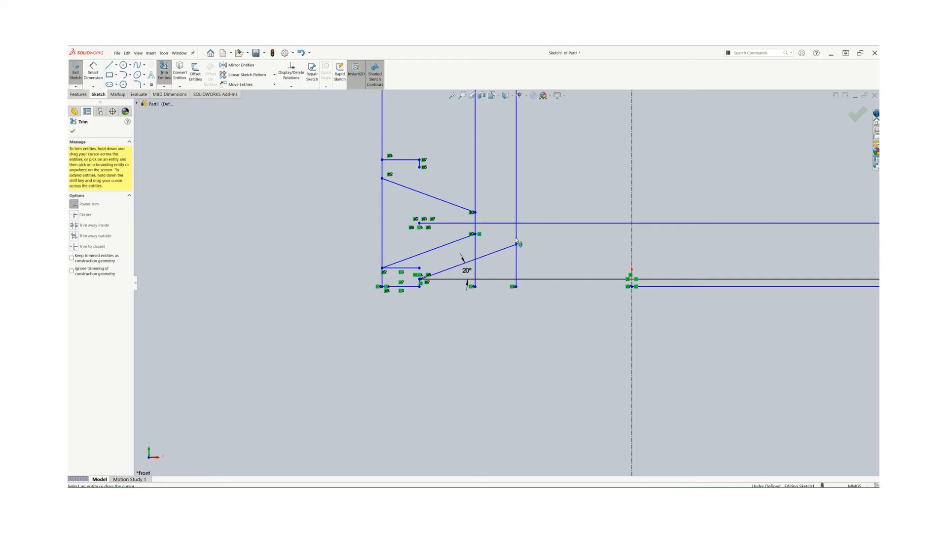
click(76, 132)
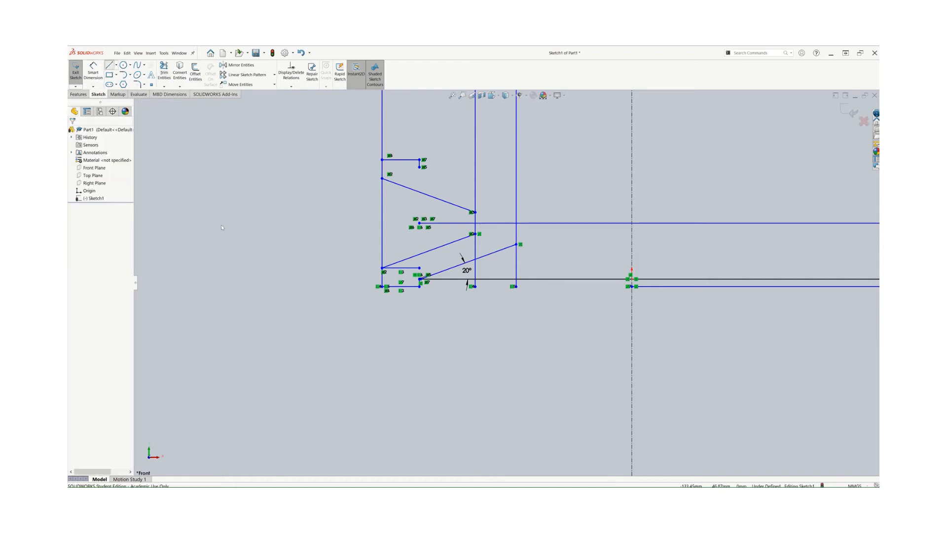
click(111, 65)
click(420, 170)
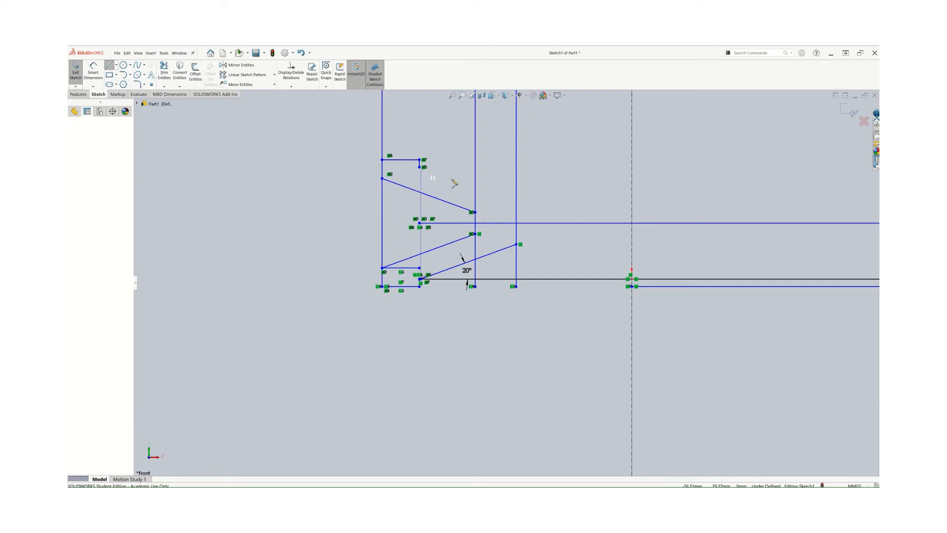
click(498, 203)
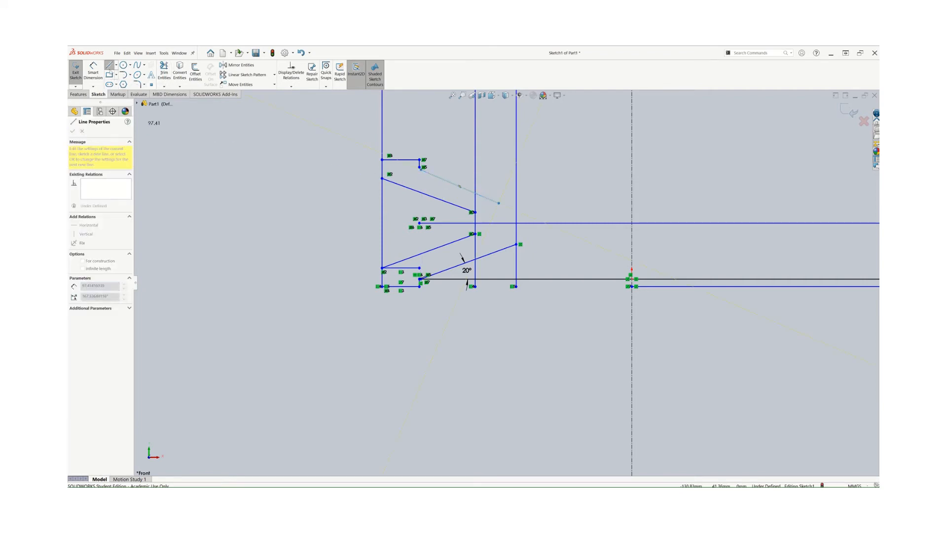
key(Escape)
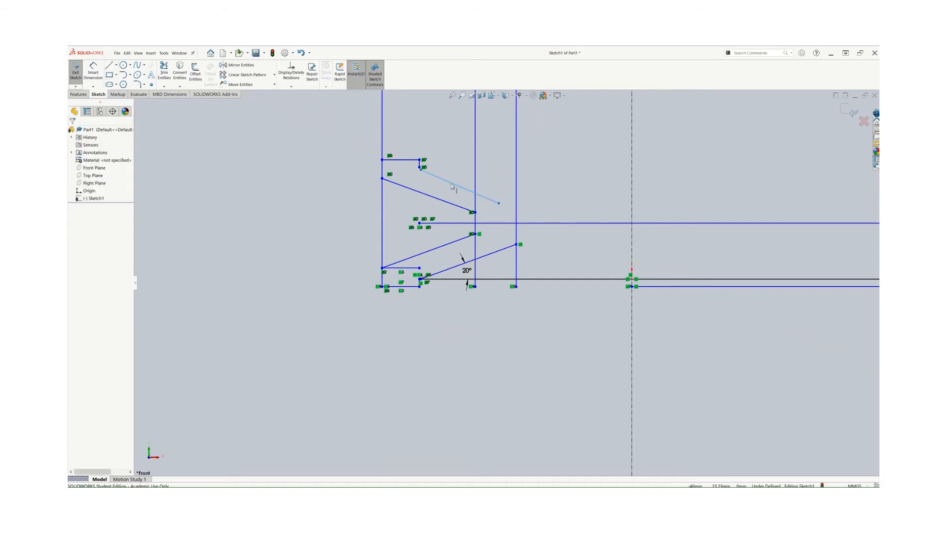
right_click(451, 186)
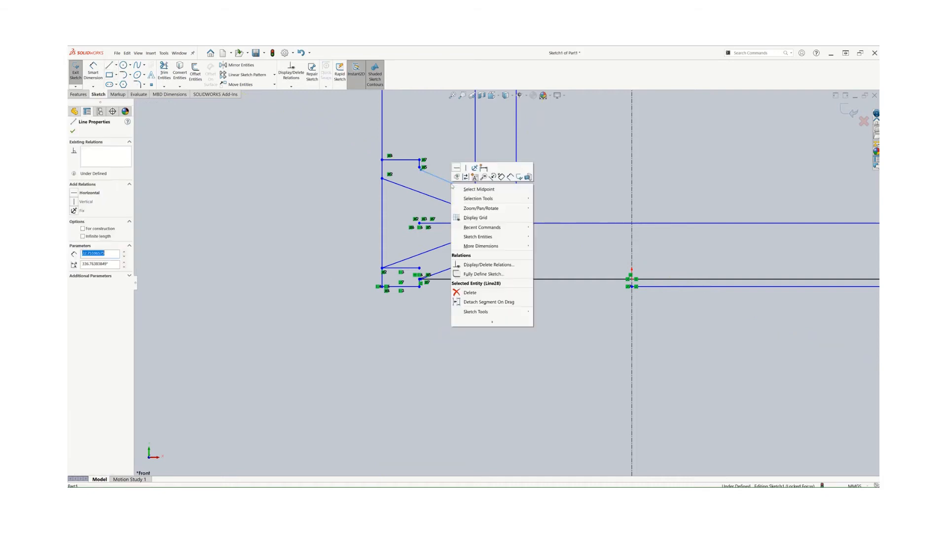
click(468, 292)
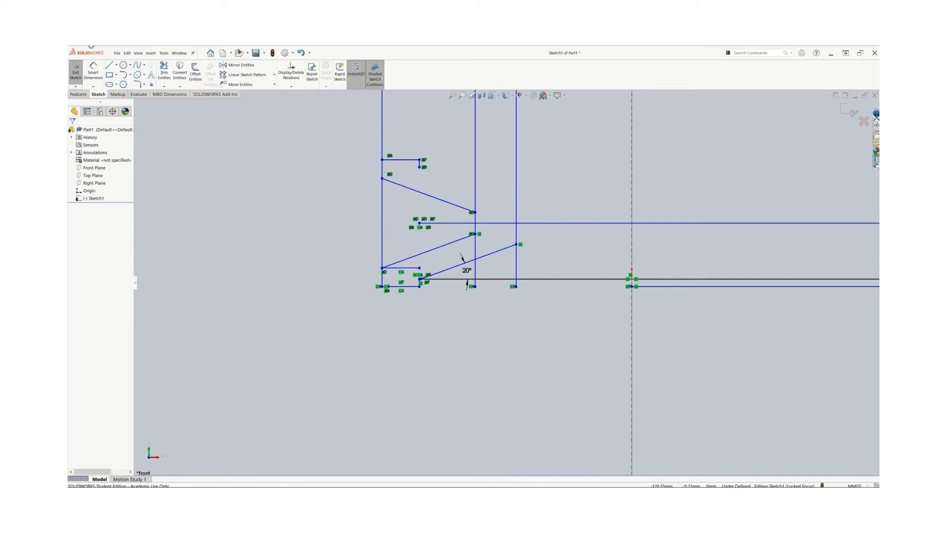
Sketch a falling slanted line about 23 mm long from the lower end of the upper rim's short vertical edge towards the centerline.
click(110, 65)
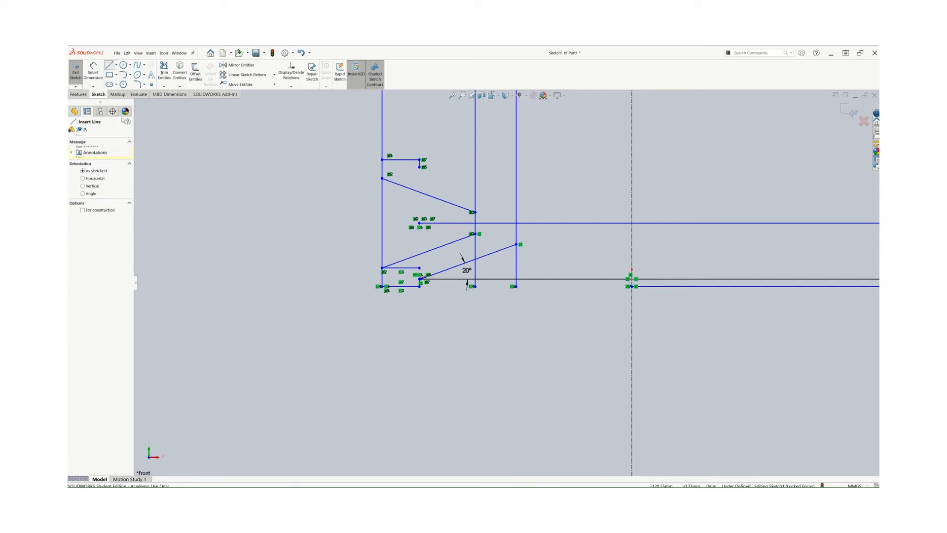
click(421, 169)
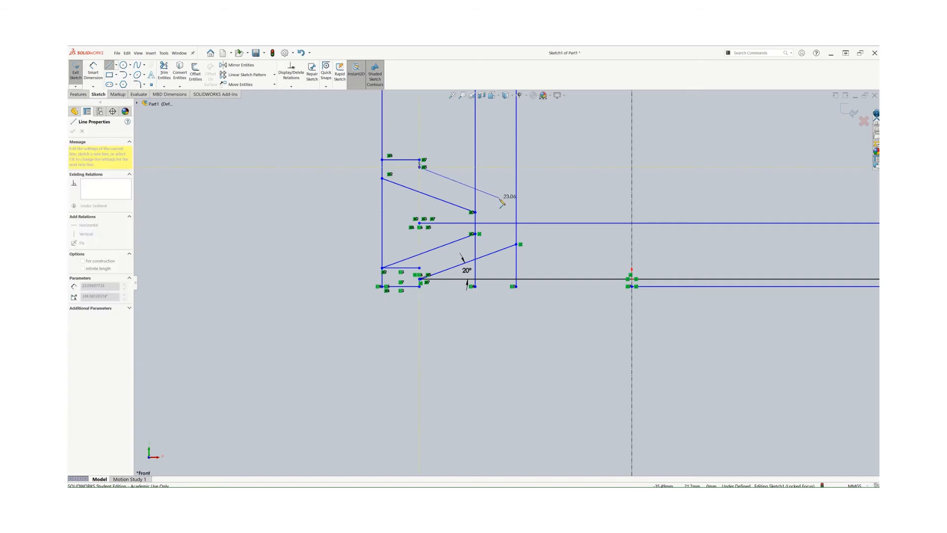
double_click(500, 200)
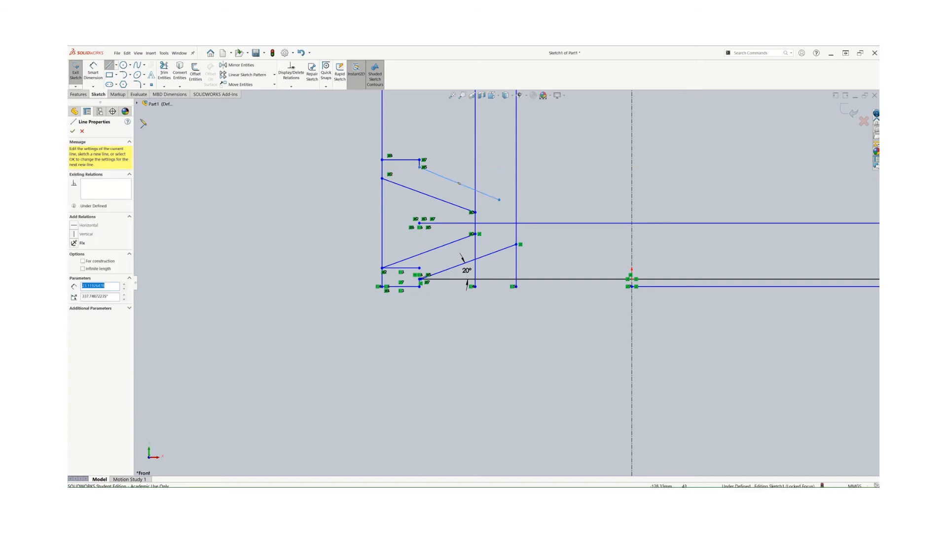
click(74, 131)
Dimension the angle between the upper rim's inner slanted line and its short top edge as 20°.
click(92, 72)
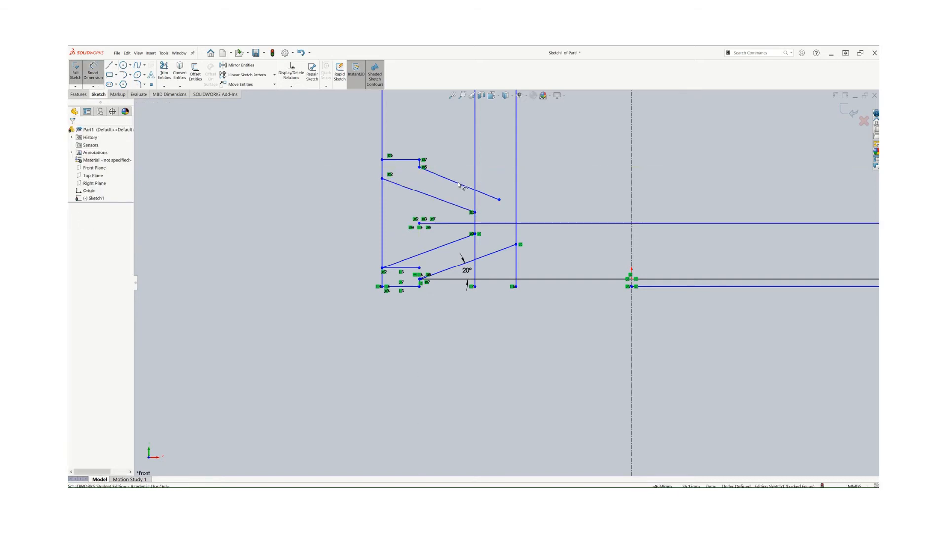
click(428, 170)
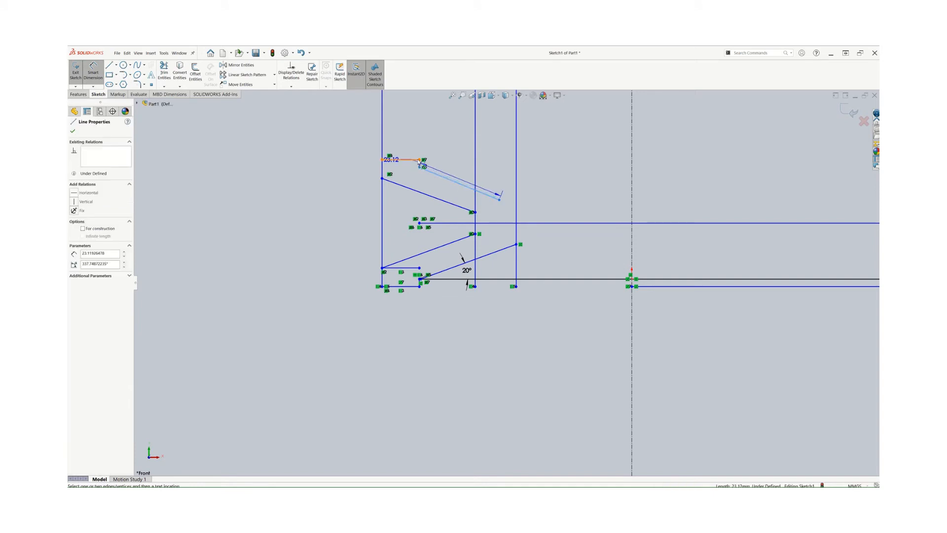
click(417, 160)
click(450, 164)
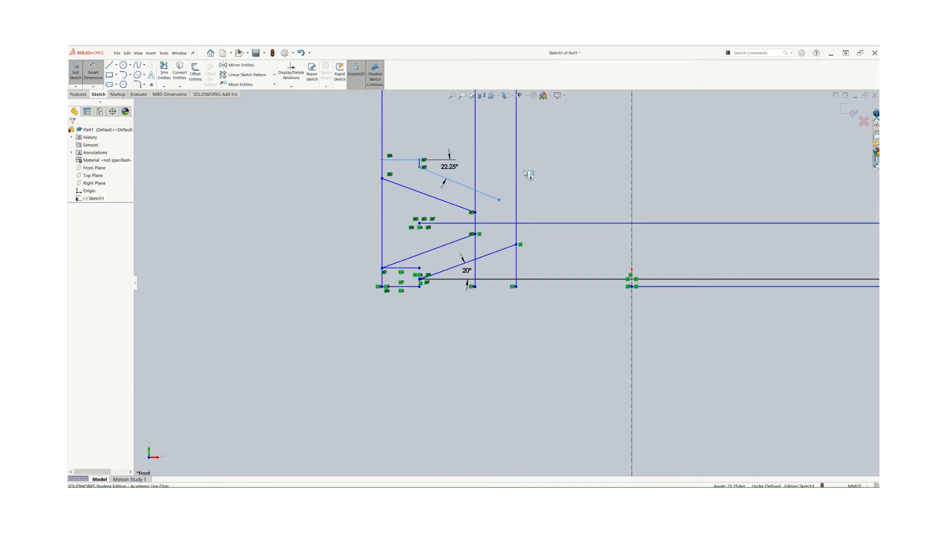
key(Return)
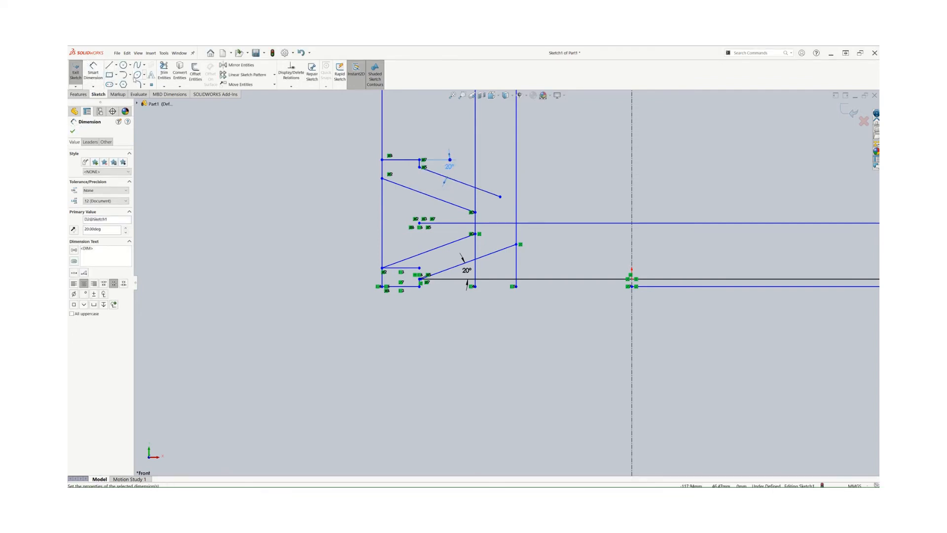
Extend the upper rim's inner slanted line to the vertical line nearest the centerline with Power trim.
click(165, 74)
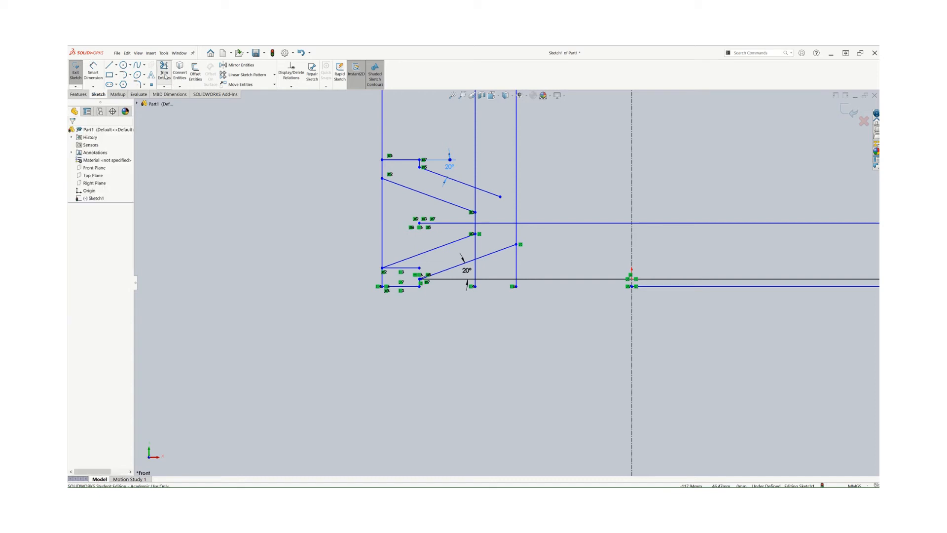
click(492, 194)
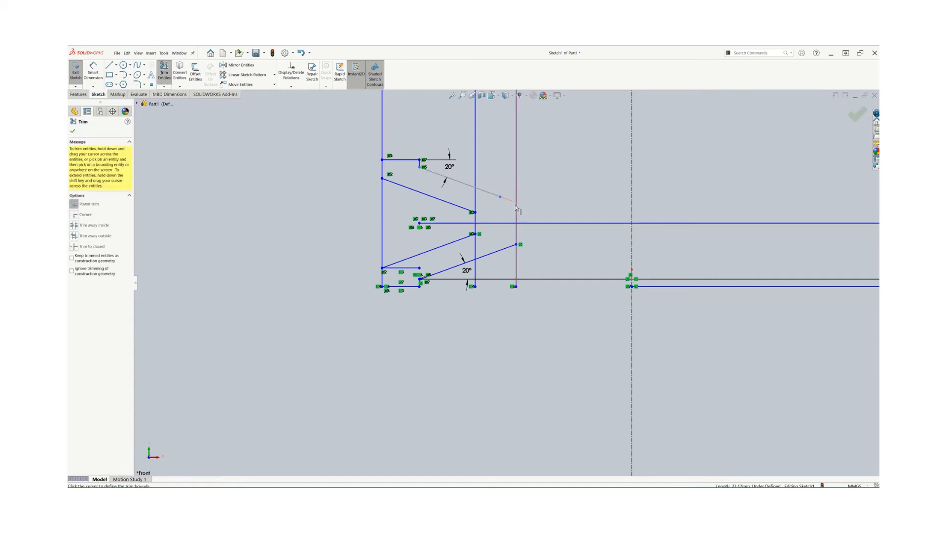
click(516, 208)
click(73, 131)
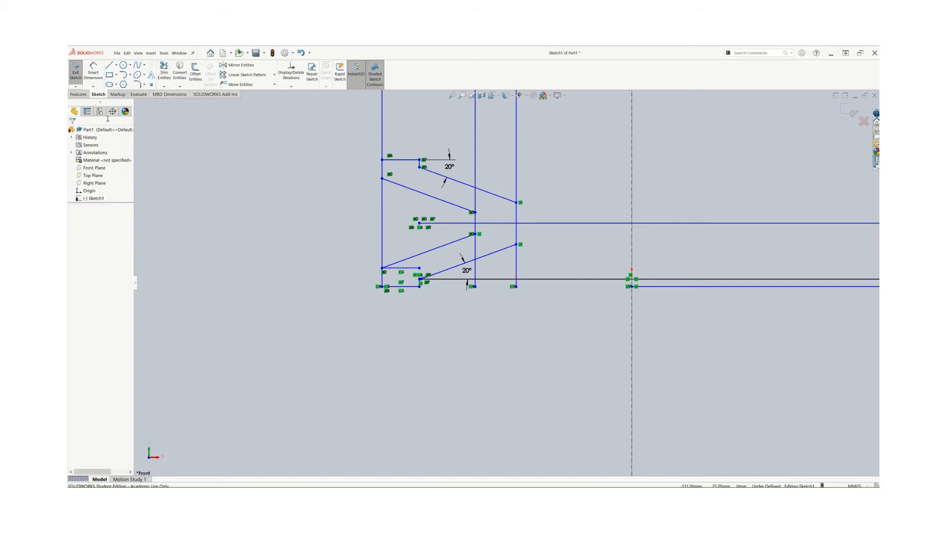
Trim the outermost vertical line above the upper rim and across the groove opening with Trim to closest.
click(164, 72)
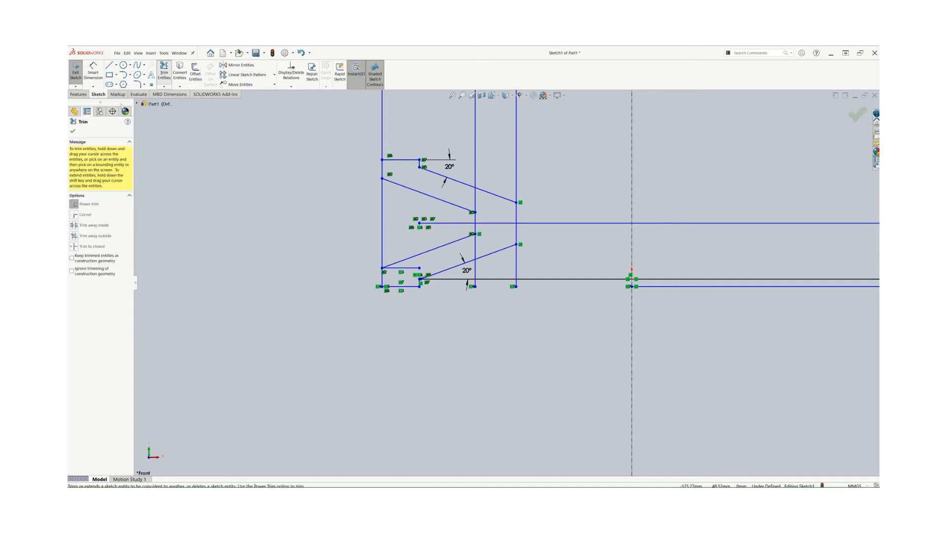
click(74, 246)
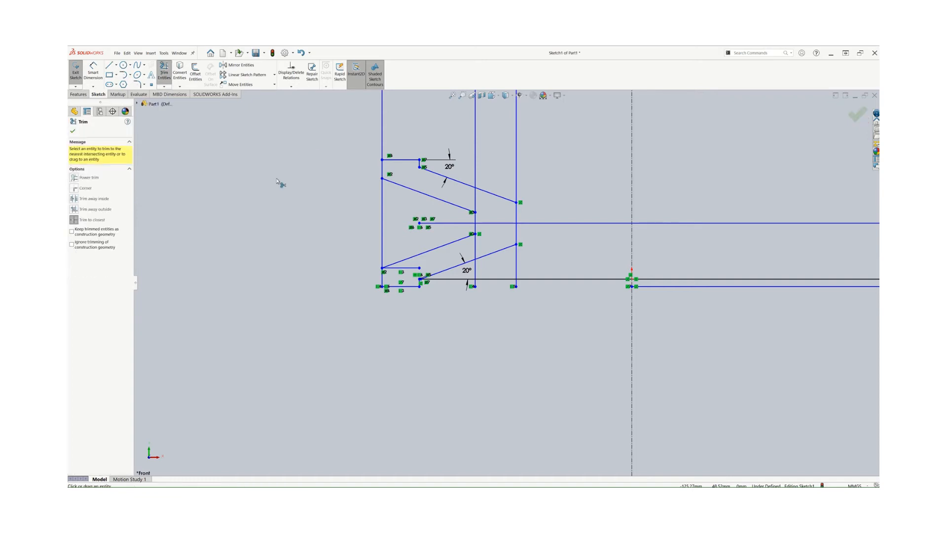
click(383, 125)
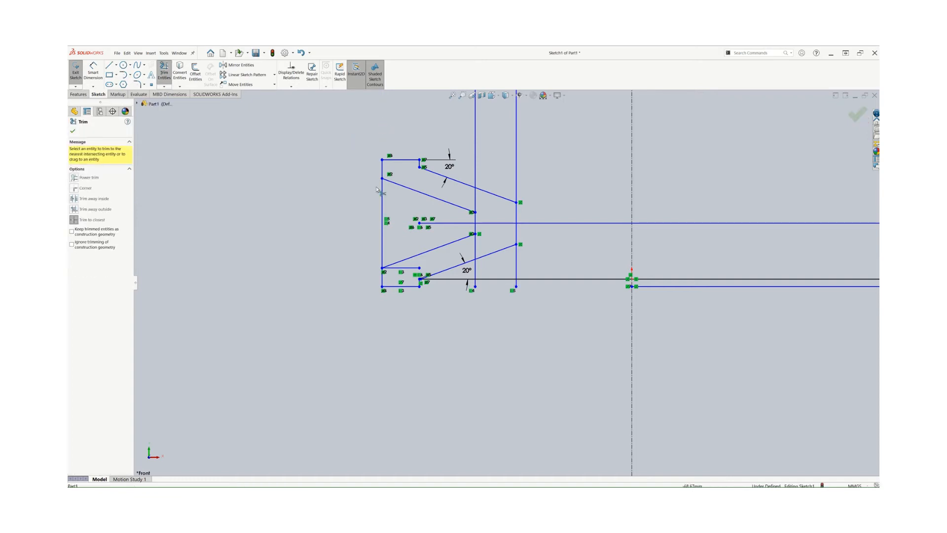
click(382, 198)
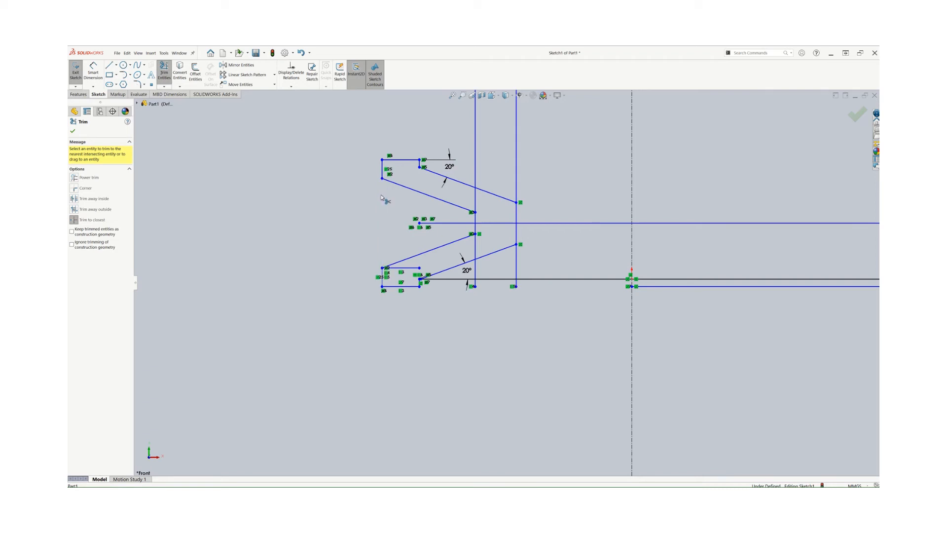
Trim the middle vertical line above and below the groove bottom, and the horizontal line between the lower rim and the inner vertical line.
click(476, 197)
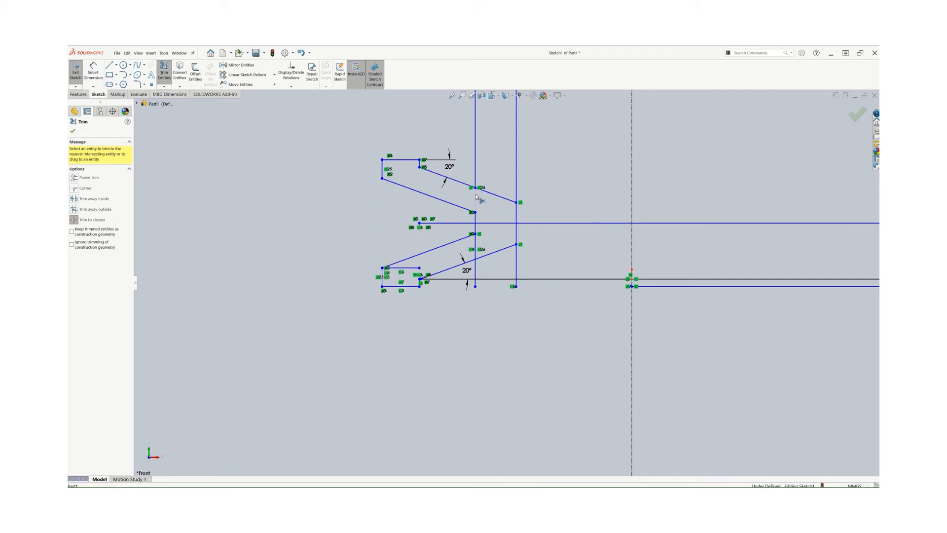
click(475, 167)
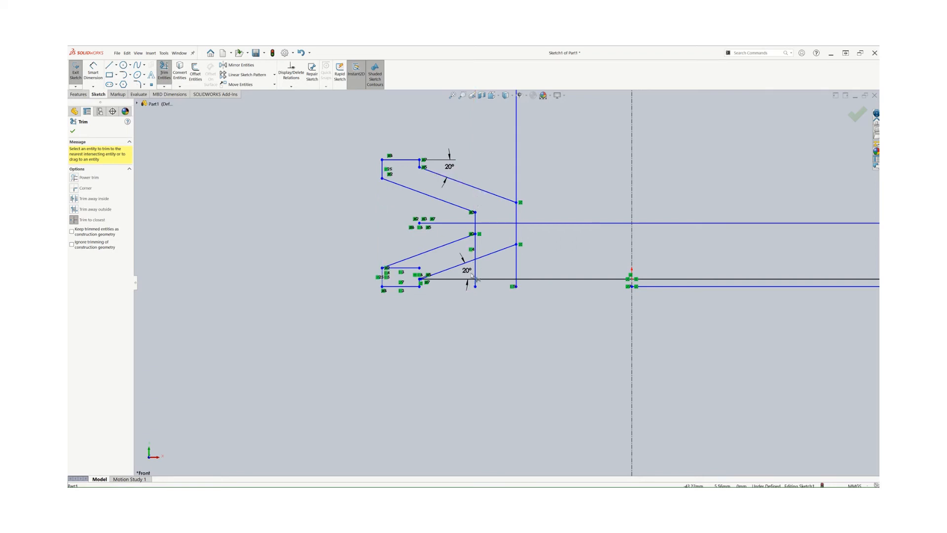
click(477, 247)
click(475, 271)
click(476, 284)
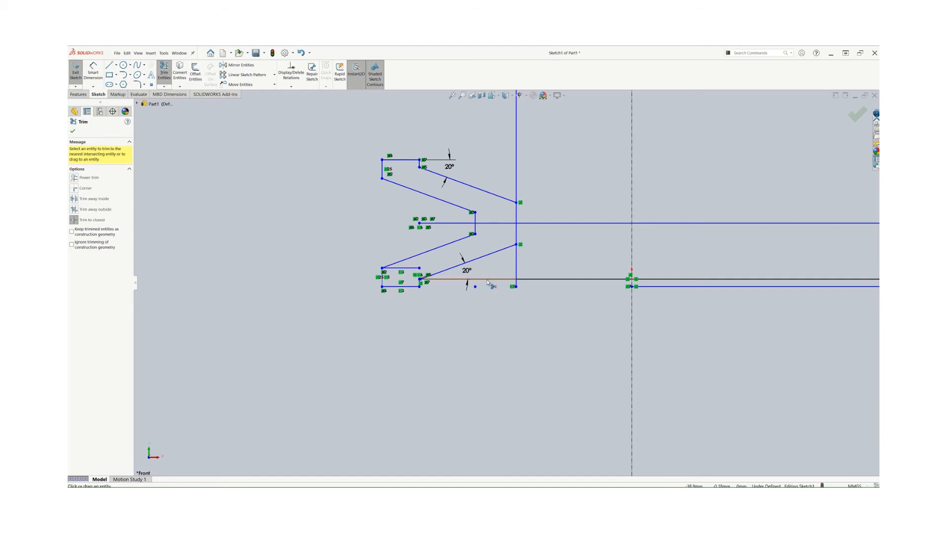
click(486, 280)
Finish trimming and delete both 20° angle dimensions on the inner slanted lines.
right_click(467, 270)
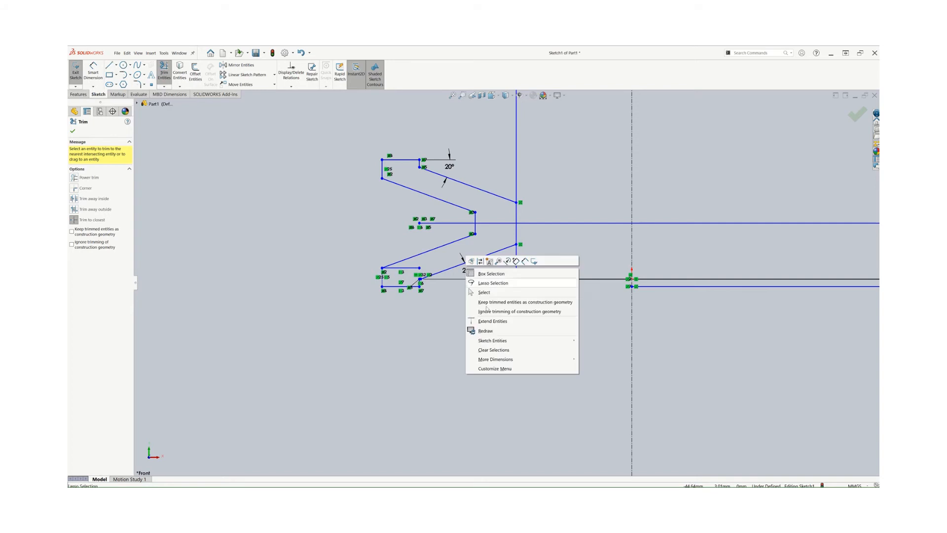
click(73, 133)
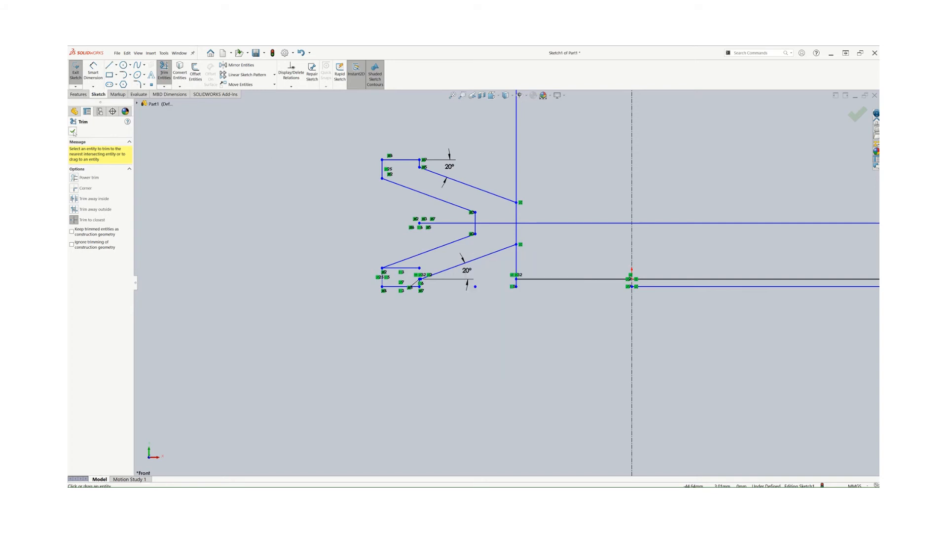
right_click(463, 270)
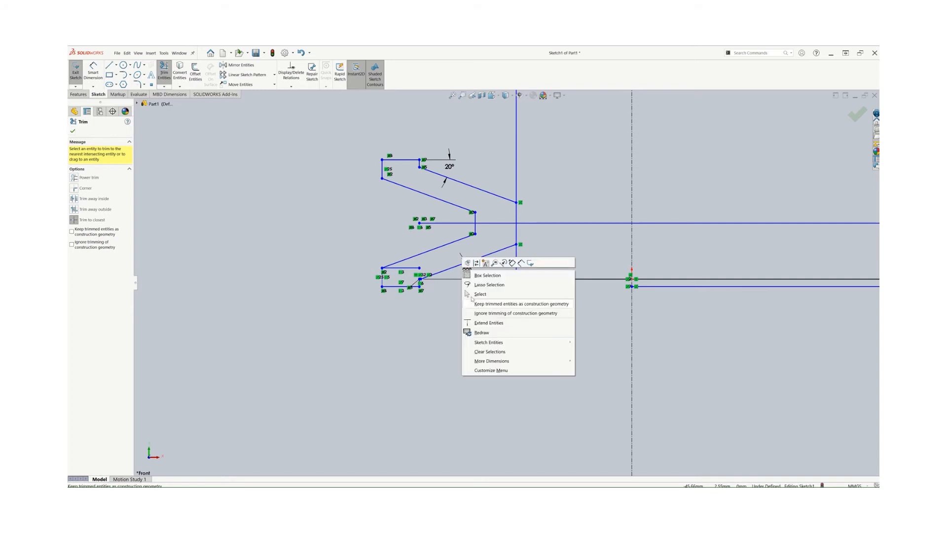
click(73, 132)
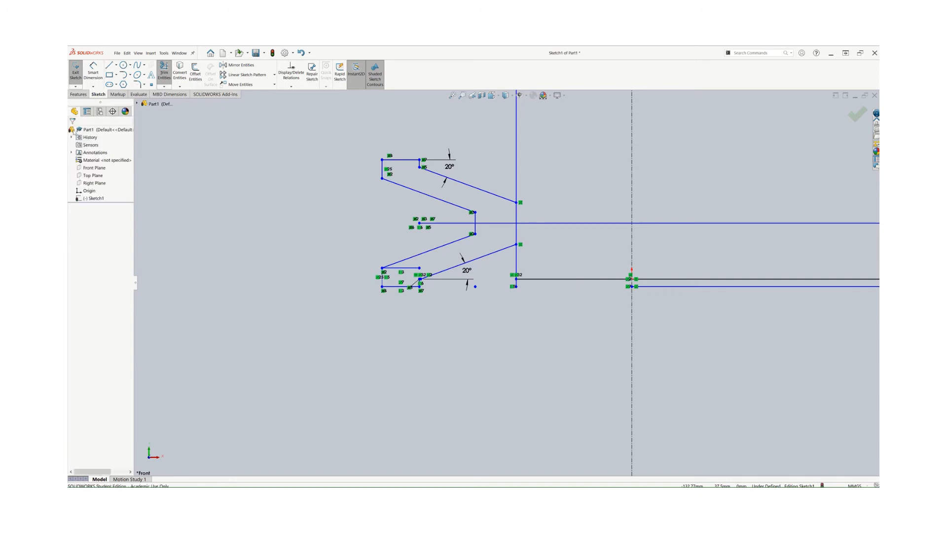
right_click(449, 168)
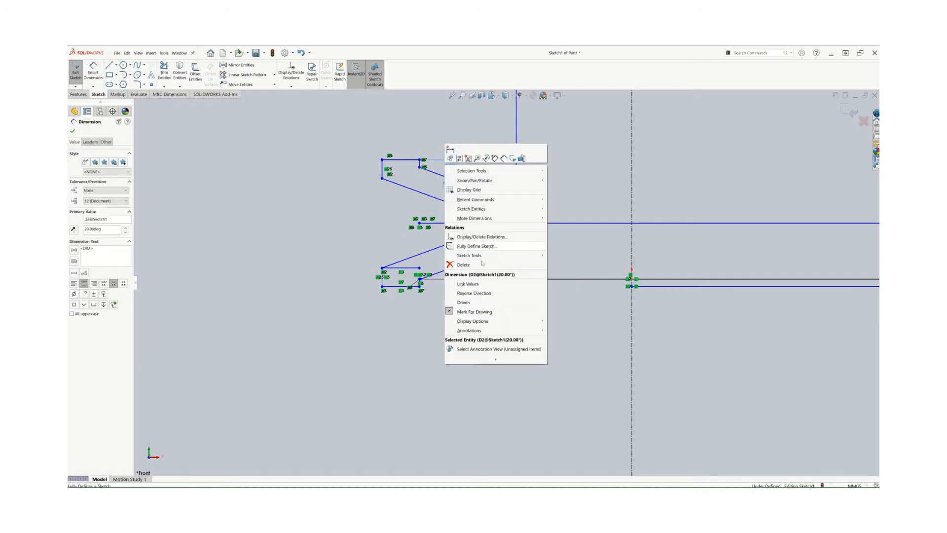
click(463, 265)
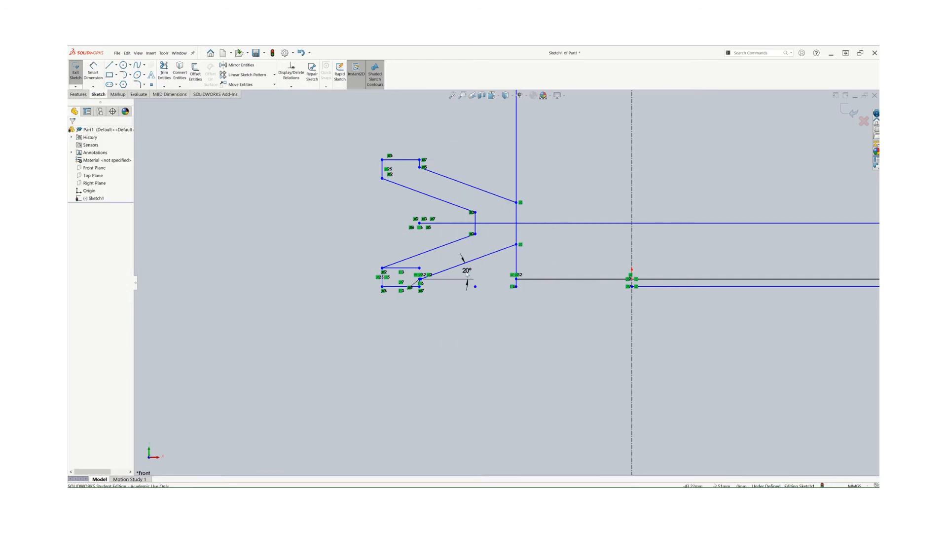
right_click(467, 274)
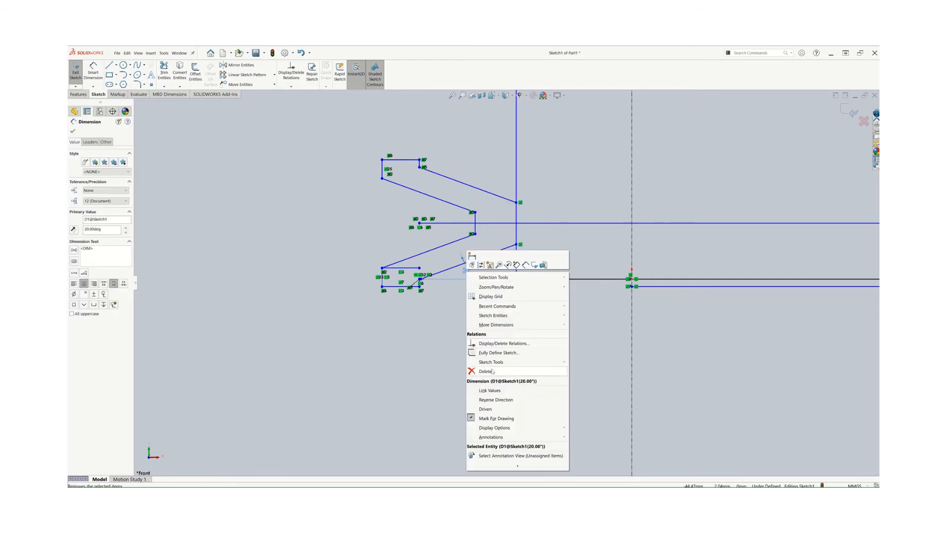
click(498, 370)
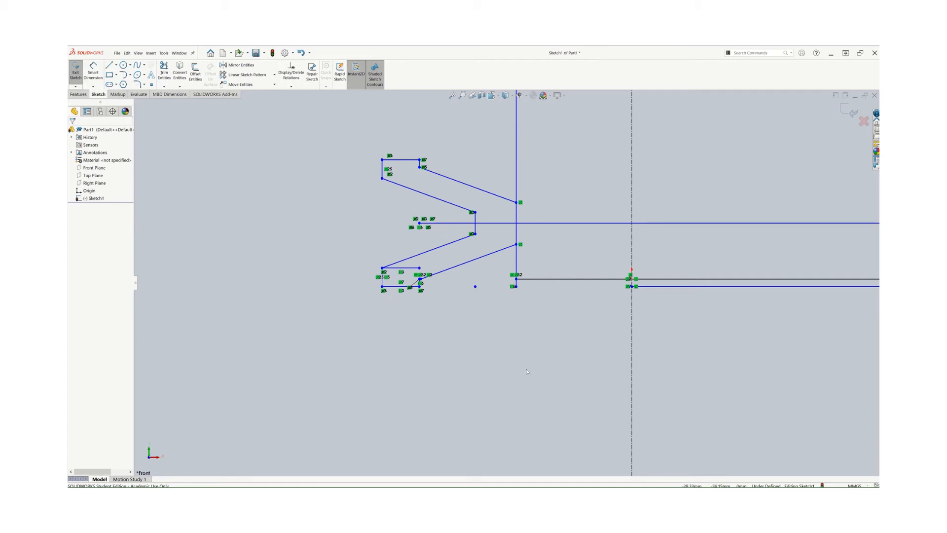
Consult the V-pulley drawing in Word and offset the vertical centerline 27 mm towards the rim with the direction reversed.
key(alt+Tab)
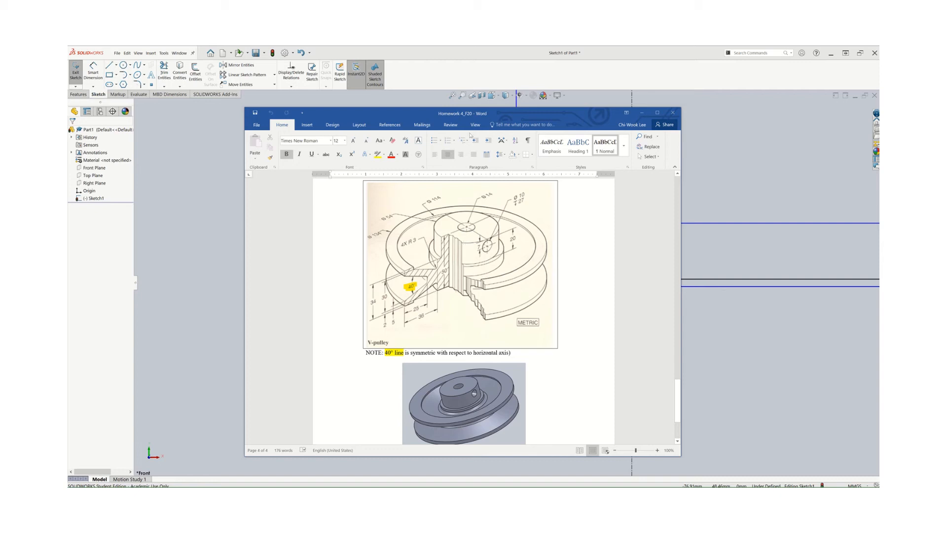
key(alt+Tab)
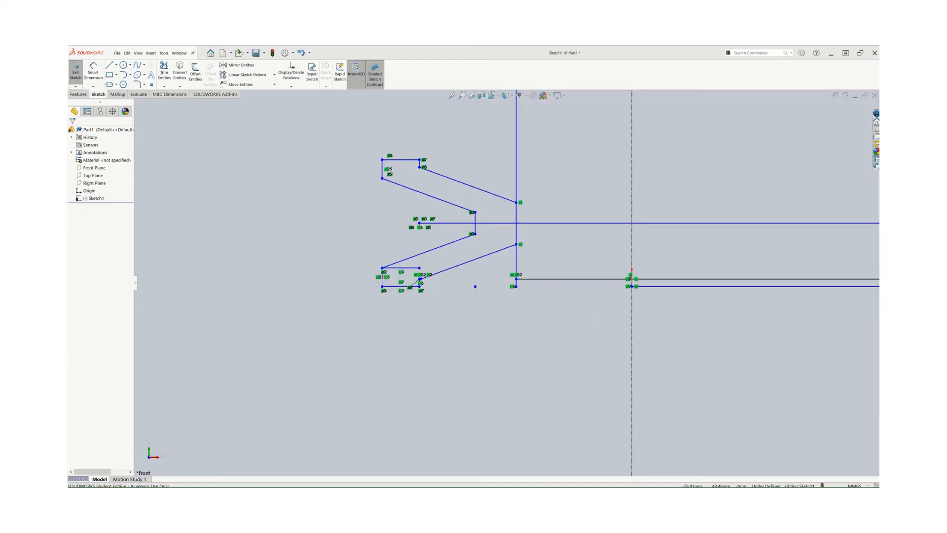
key(z)
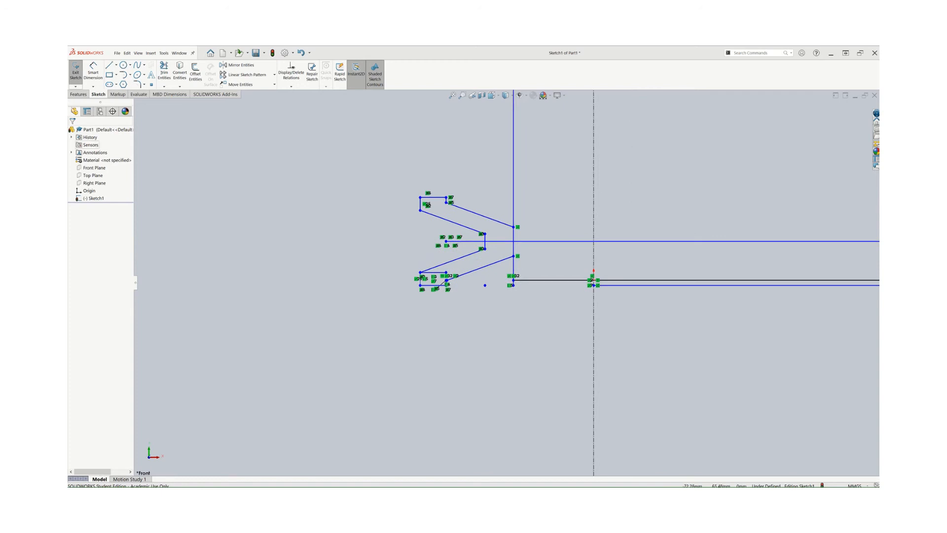
click(202, 77)
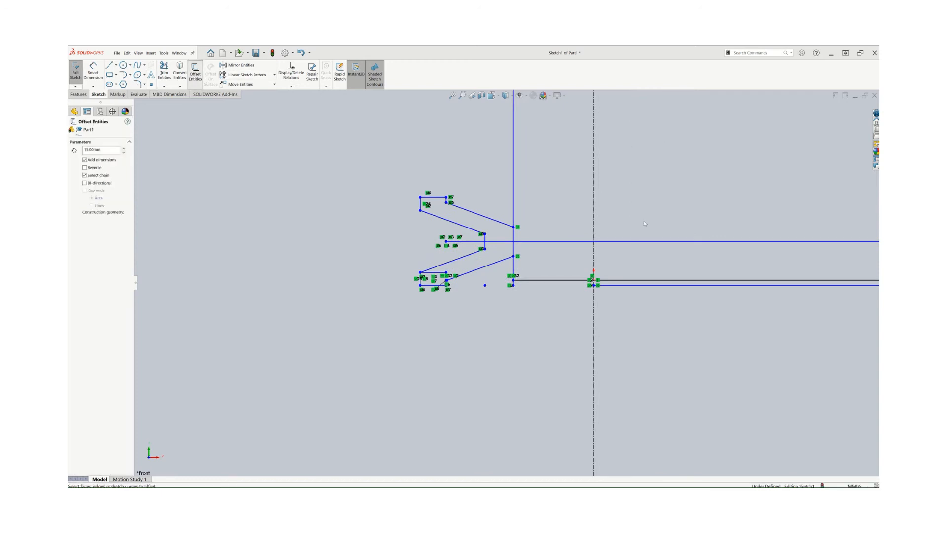
click(594, 196)
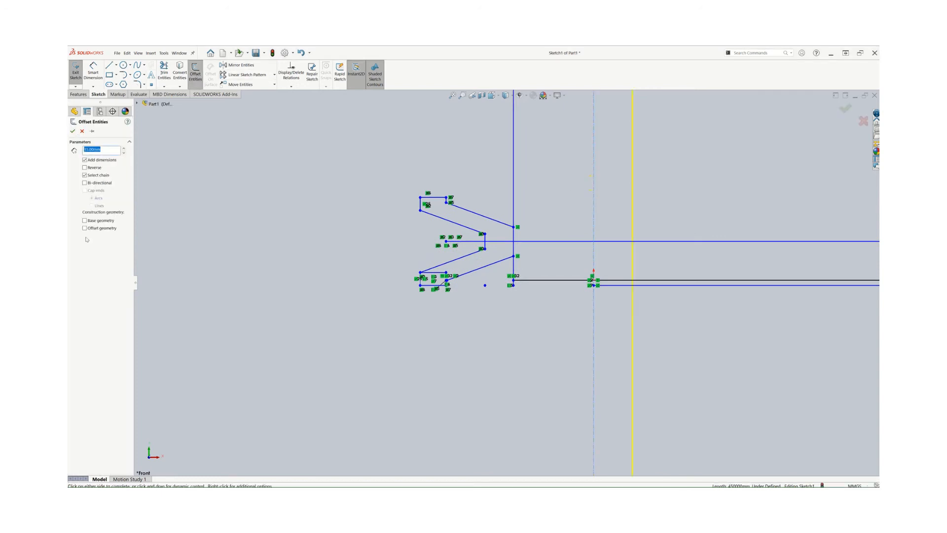
text(27)
key(Return)
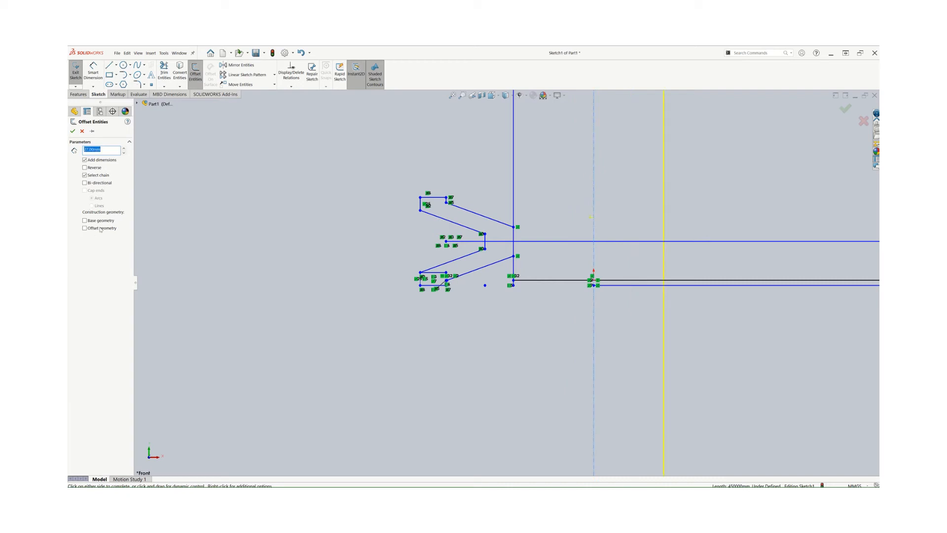
click(85, 167)
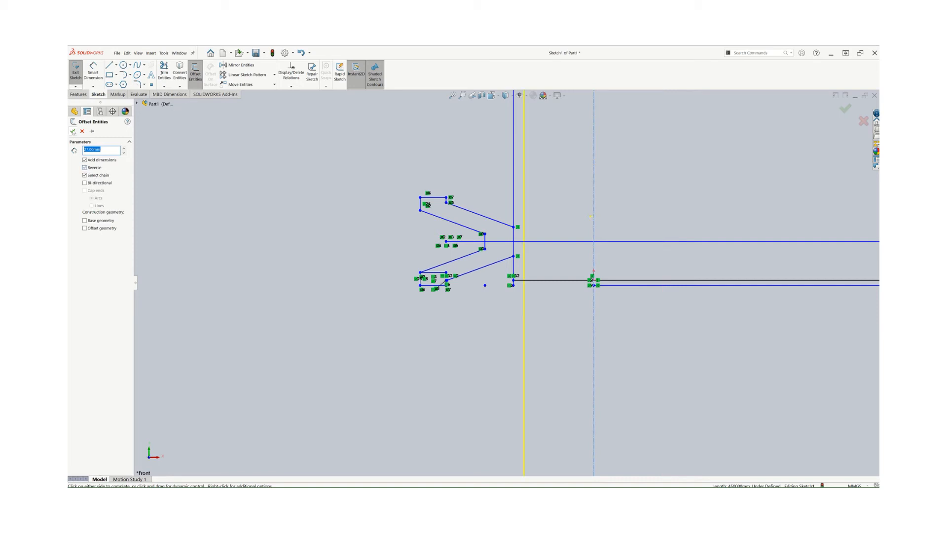
click(73, 131)
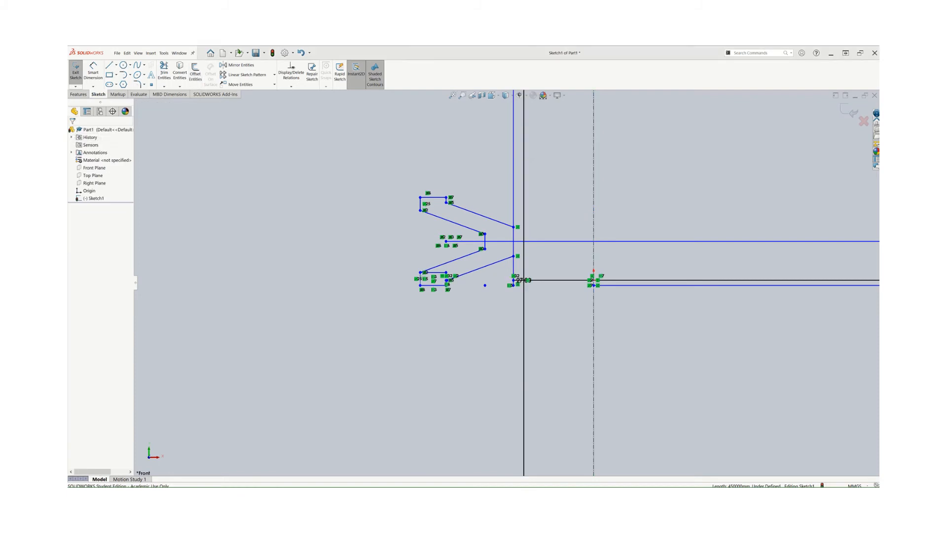
Consult the V-pulley drawing in Word and try to offset the horizontal base line 50 mm upward with the direction reversed.
drag(361, 1, 357, 100)
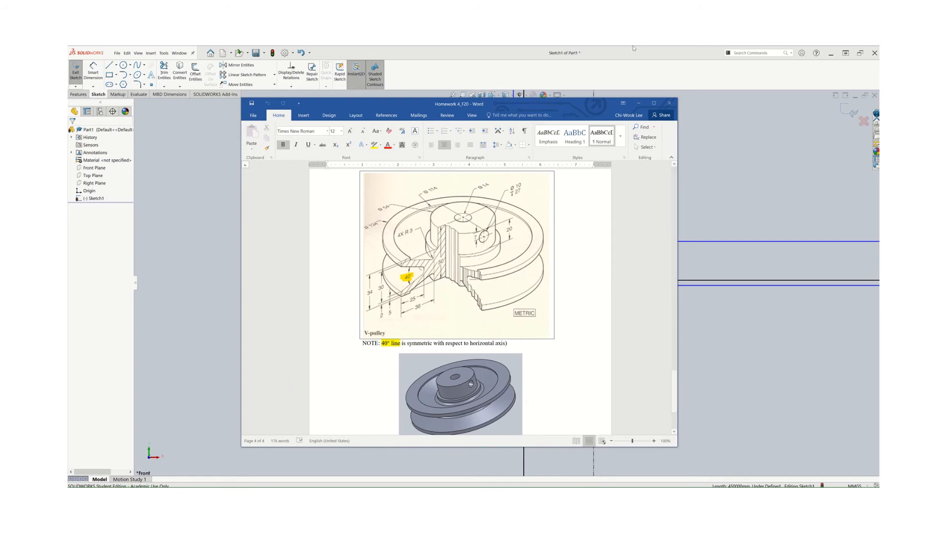
drag(552, 104, 538, 0)
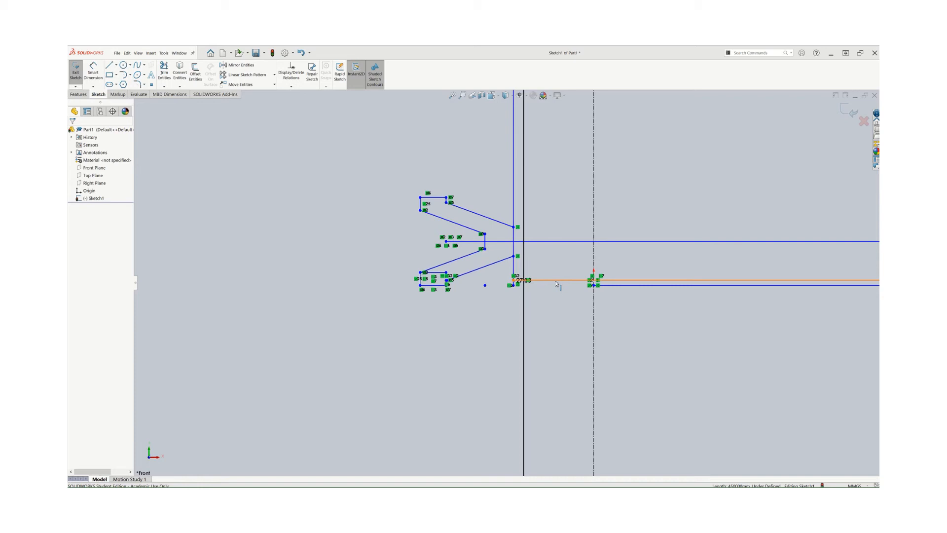
click(196, 74)
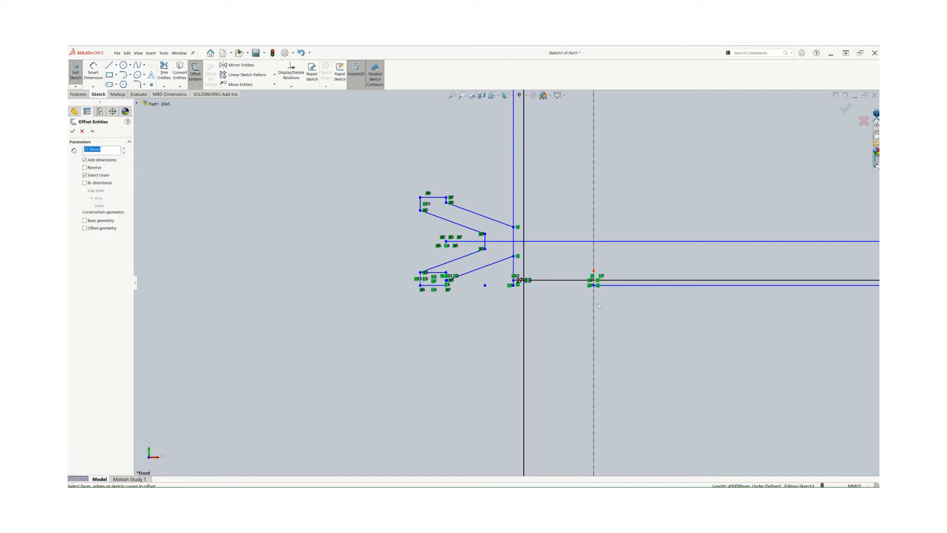
click(573, 280)
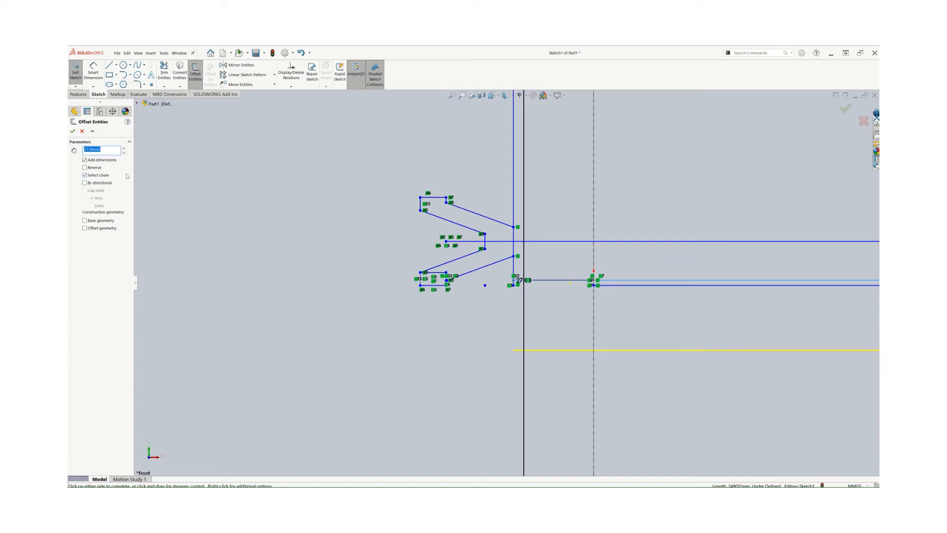
text(30)
key(Return)
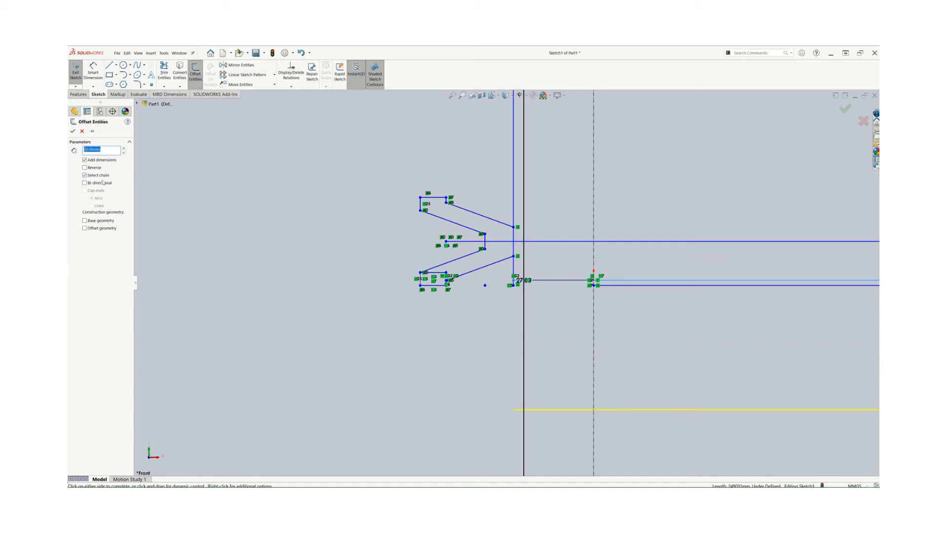
click(85, 168)
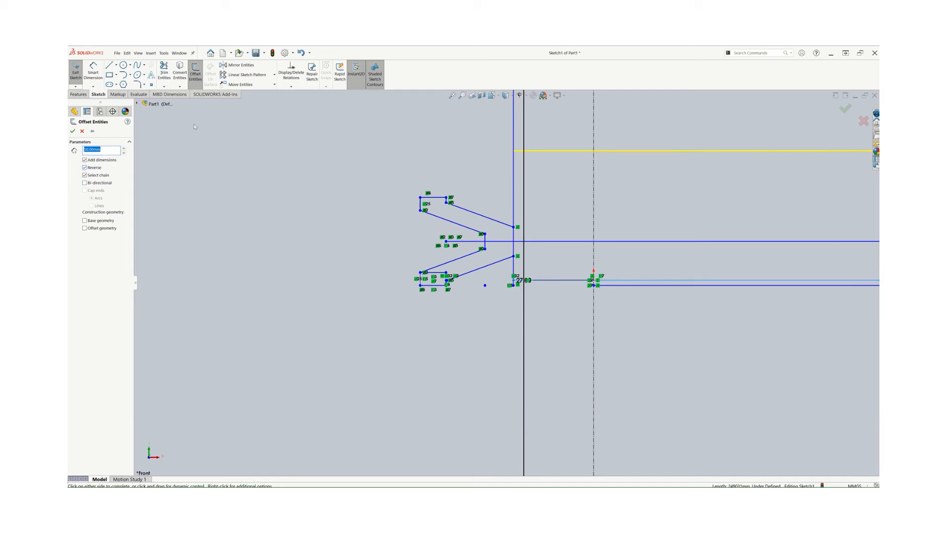
Delete the horizontal symmetry line running through the middle of the V-groove.
click(163, 71)
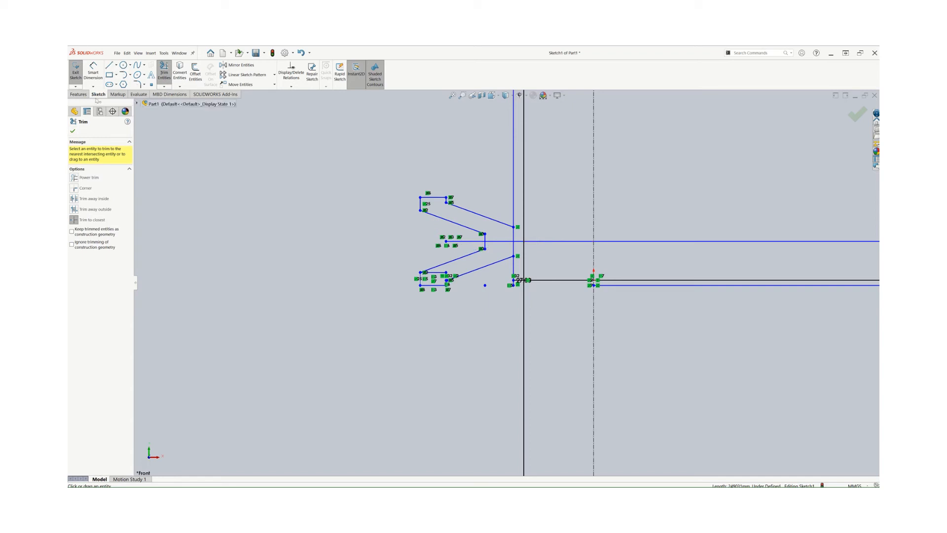
click(159, 74)
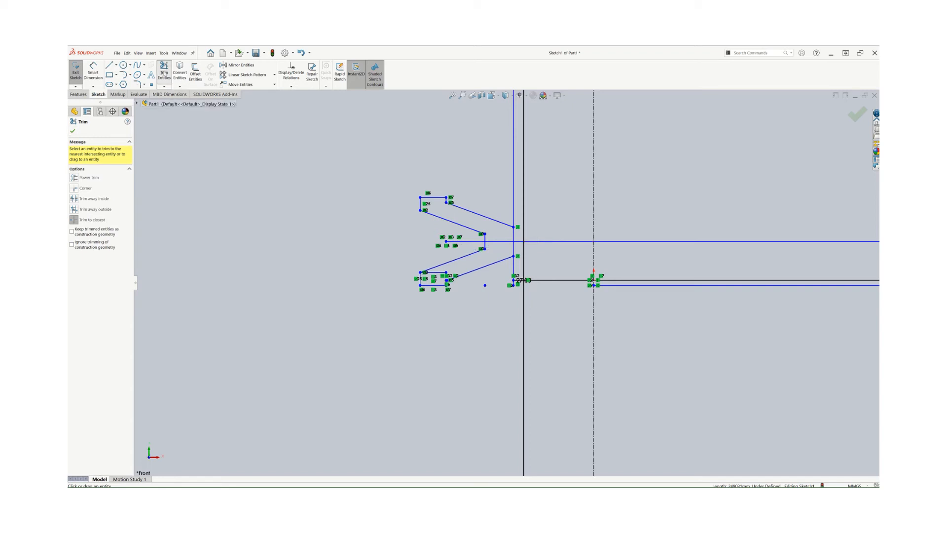
right_click(537, 241)
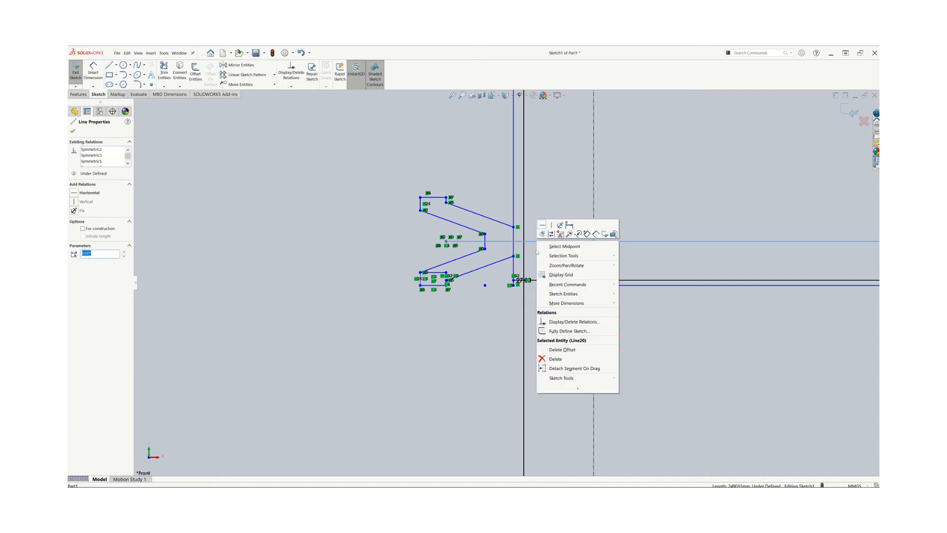
click(556, 360)
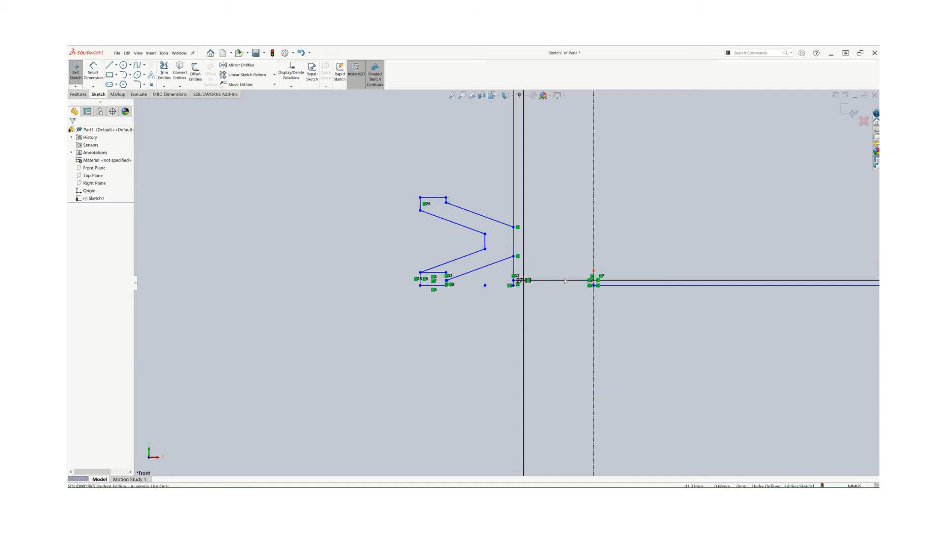
Offset the horizontal base line through the origin 50 mm upward with the direction reversed.
click(195, 72)
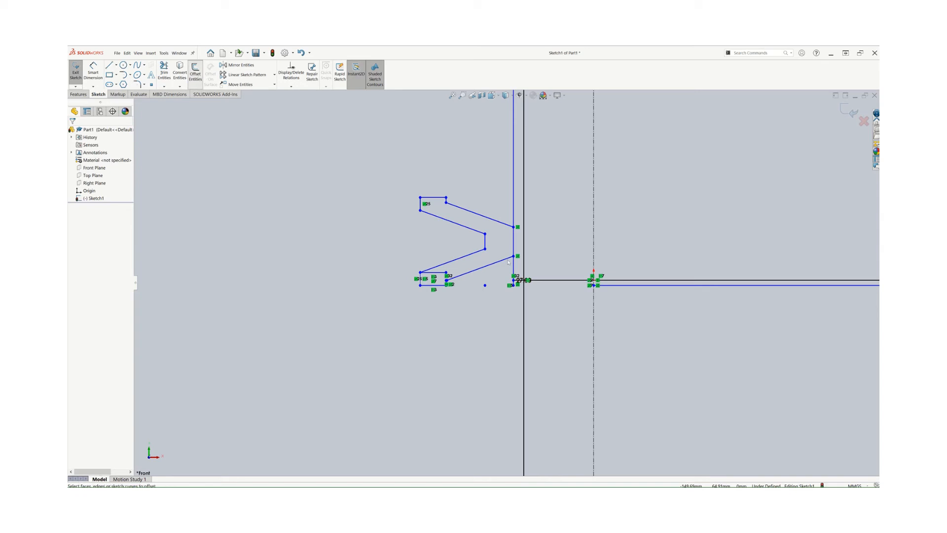
click(557, 282)
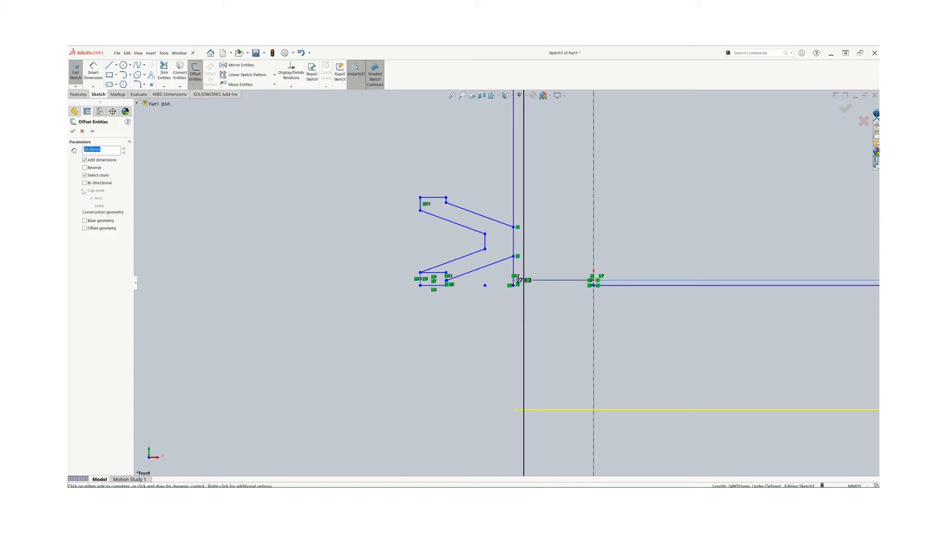
click(84, 168)
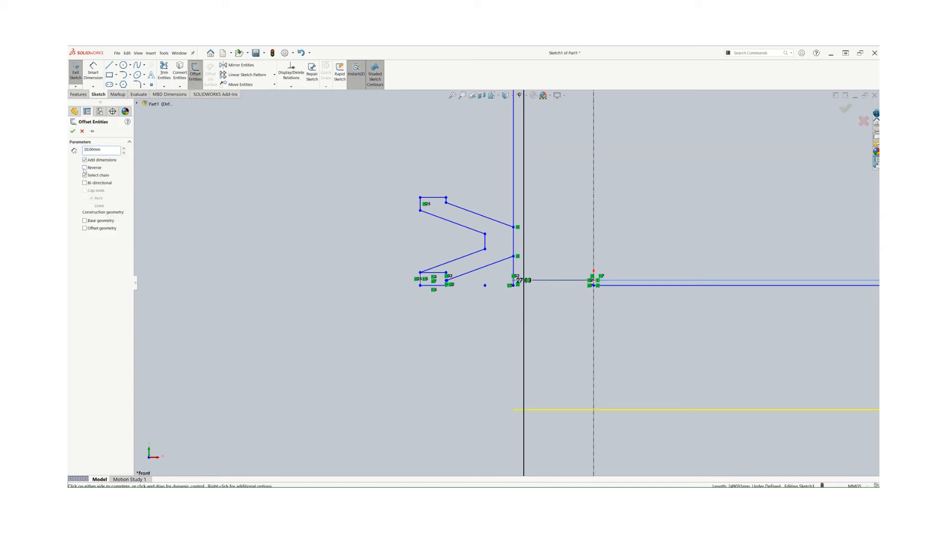
click(72, 131)
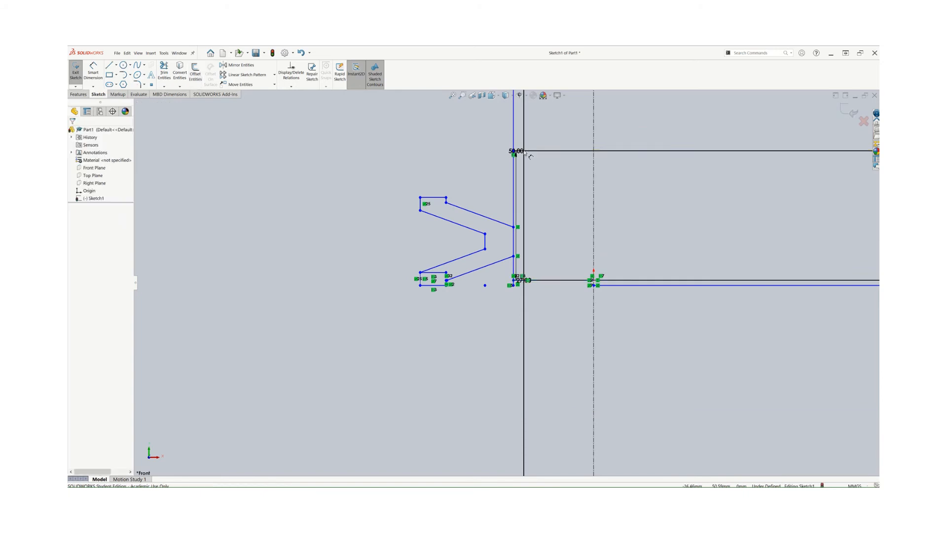
Delete the 50 mm and 27 mm dimensions attached to the two hub offset lines.
click(520, 153)
right_click(520, 153)
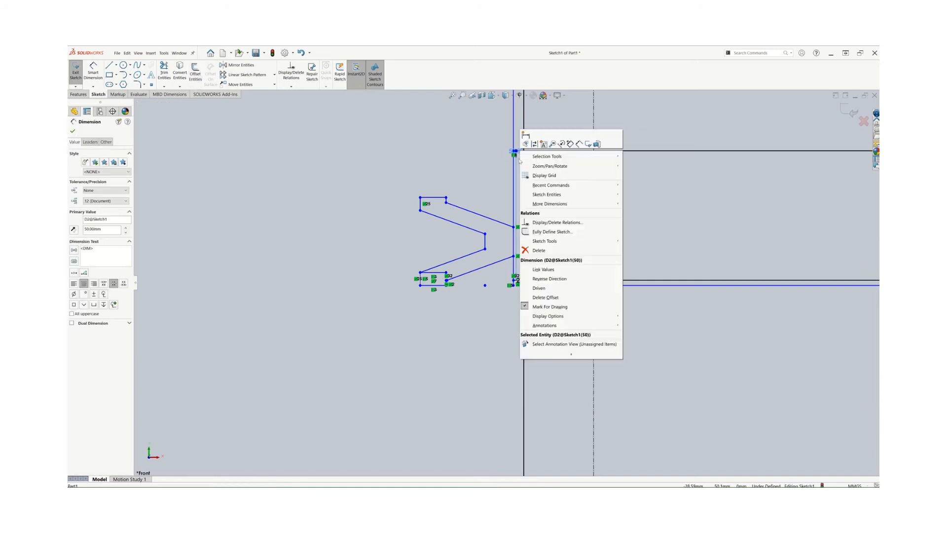
click(531, 250)
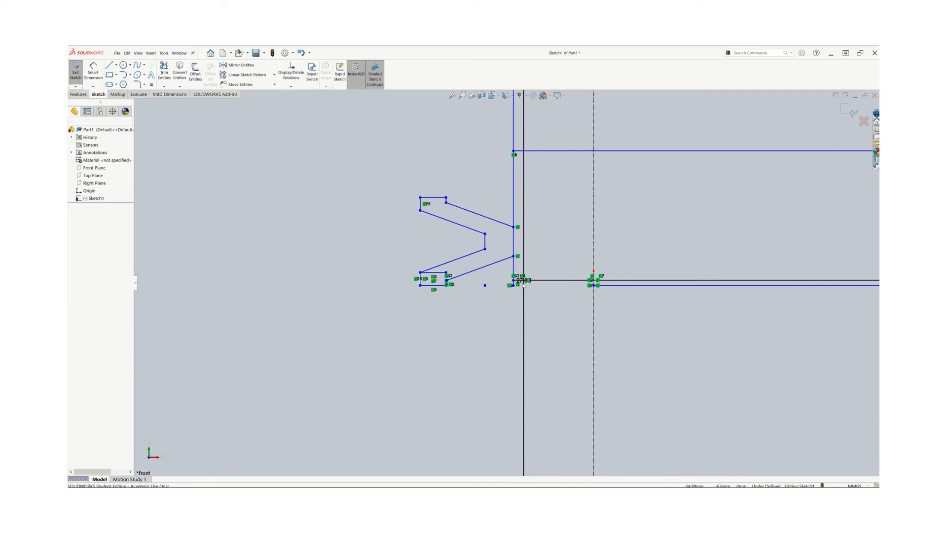
drag(523, 285, 523, 344)
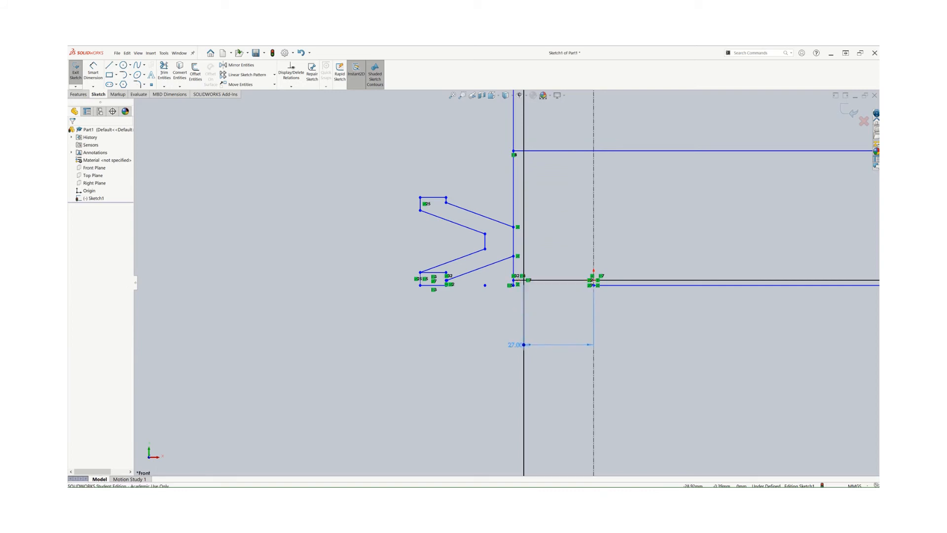
right_click(514, 347)
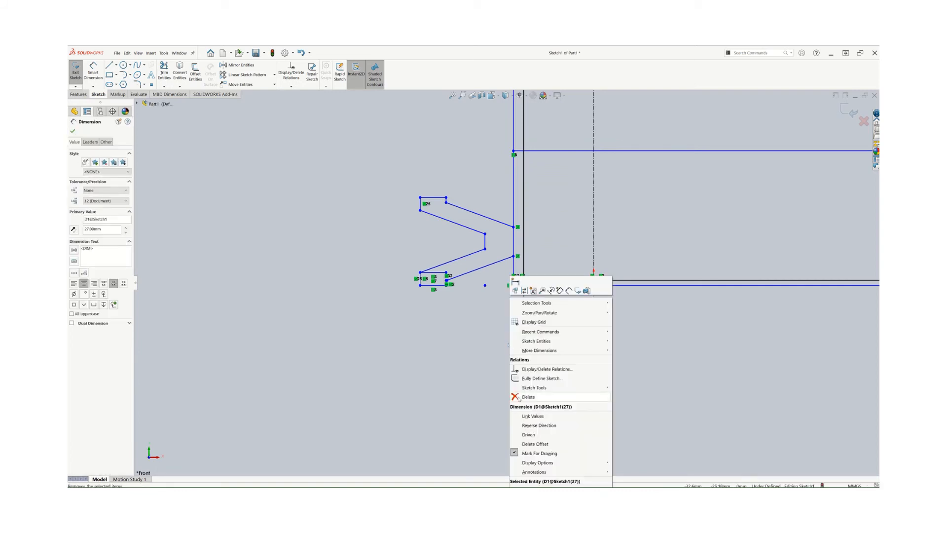
click(523, 397)
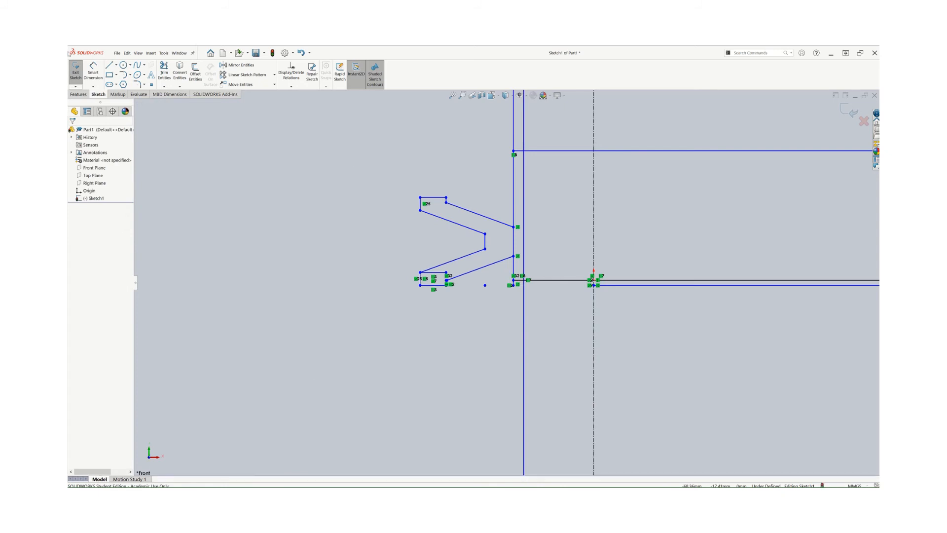
Trim the vertical hub line above the upper horizontal offset line and below the horizontal base line.
click(163, 73)
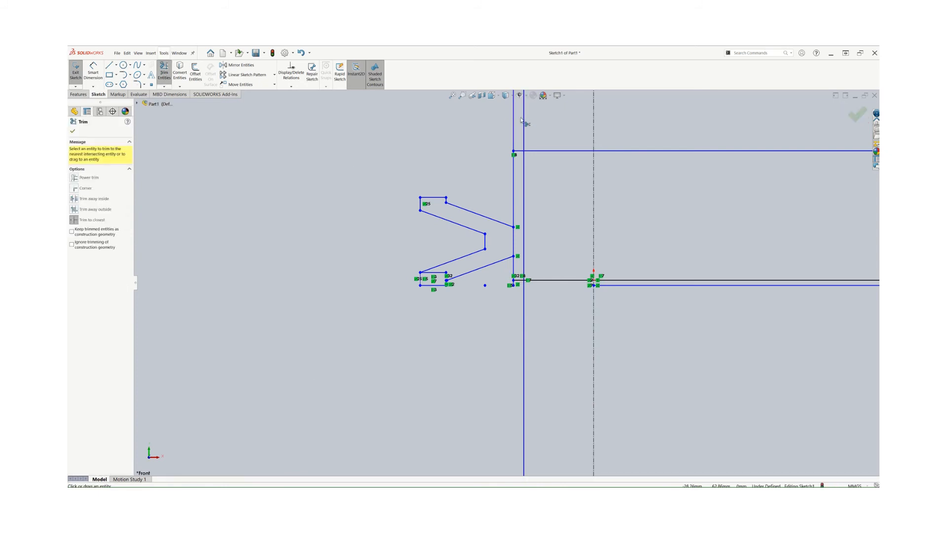
click(524, 119)
click(526, 315)
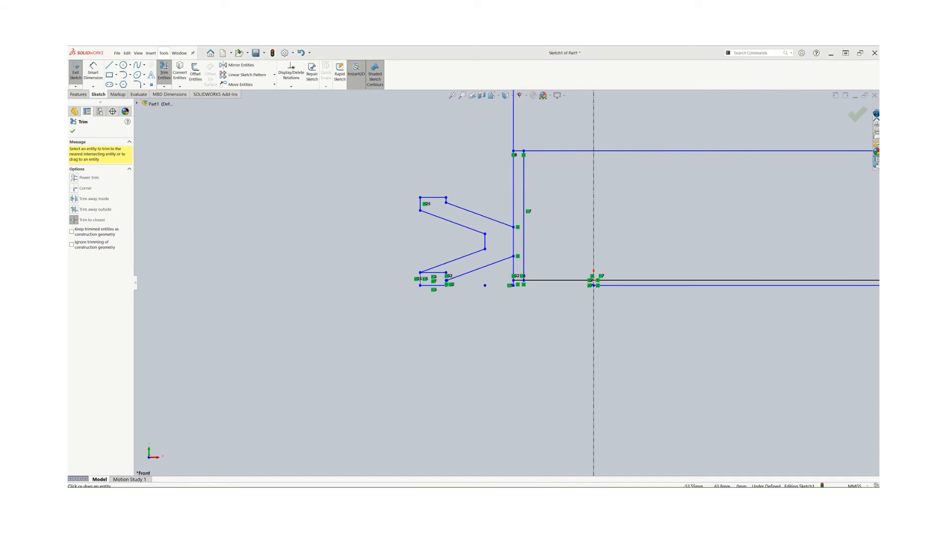
Consult the V-pulley drawing and draw a horizontal line from the upper rim's inner lower corner to the vertical hub line.
drag(401, 47, 340, 106)
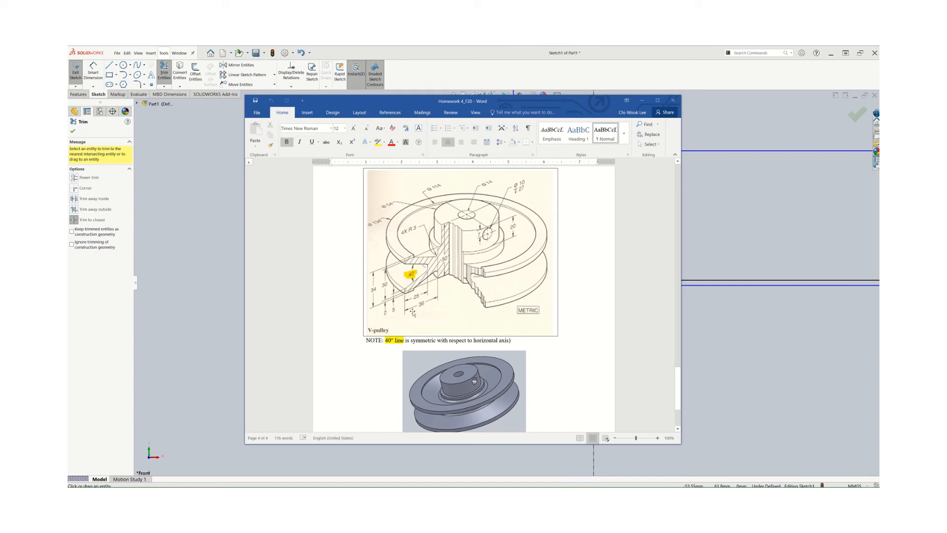
mouse_move(516, 102)
mouse_down()
mouse_move(657, 46)
mouse_move(637, 46)
mouse_up()
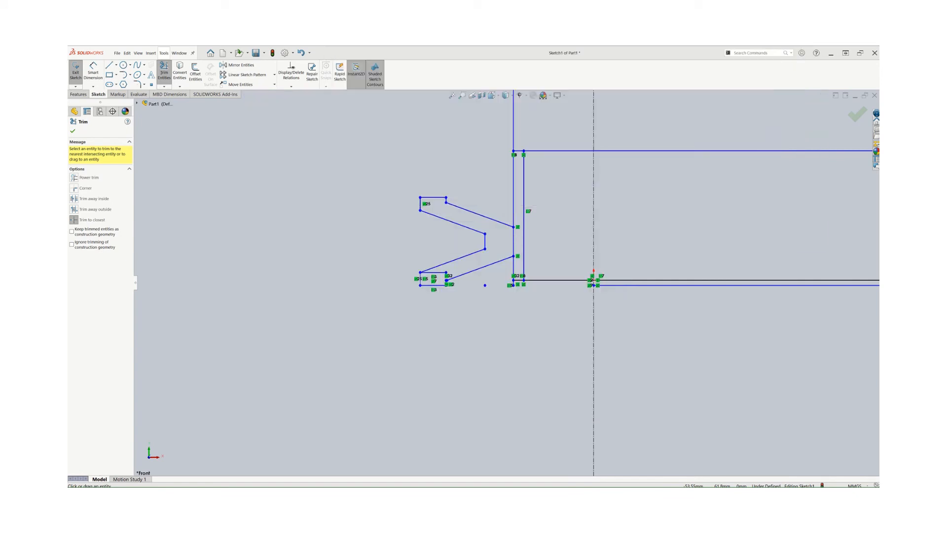
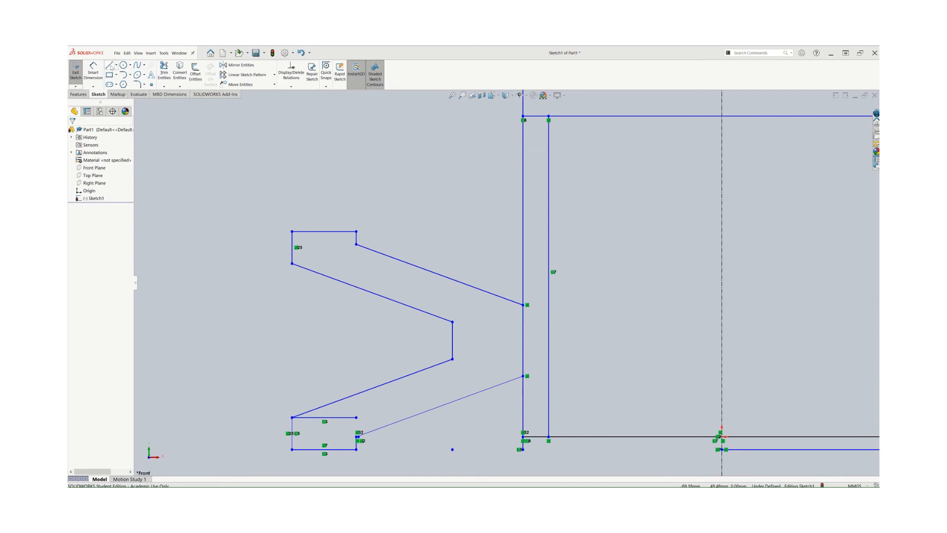
click(110, 65)
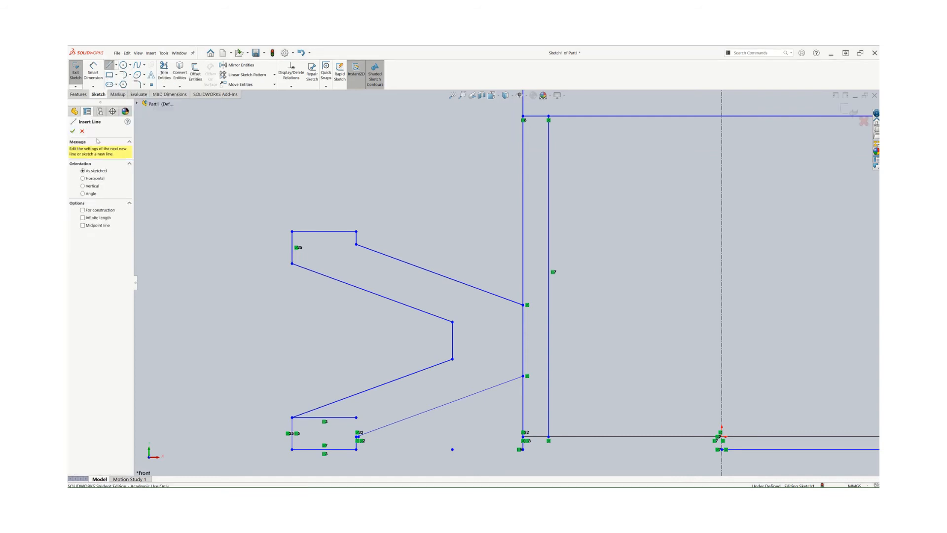
click(83, 178)
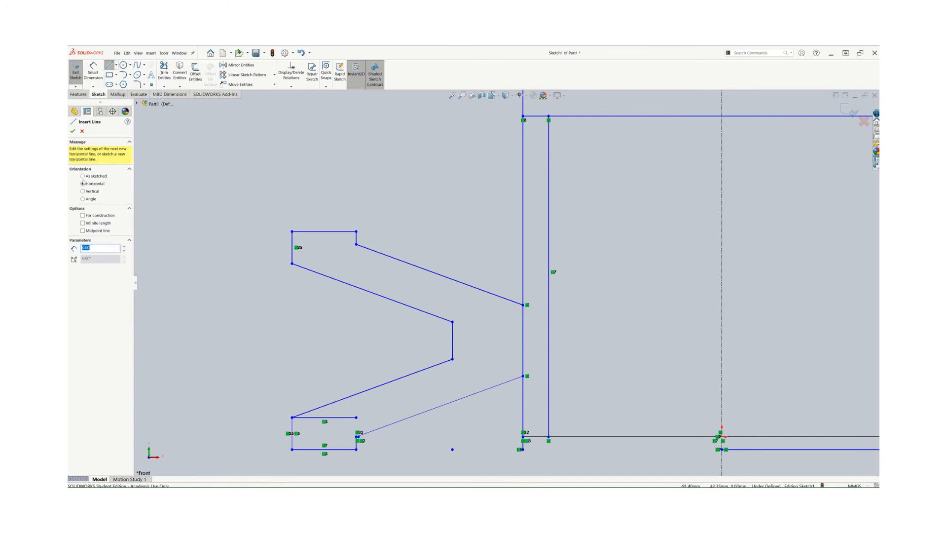
click(356, 245)
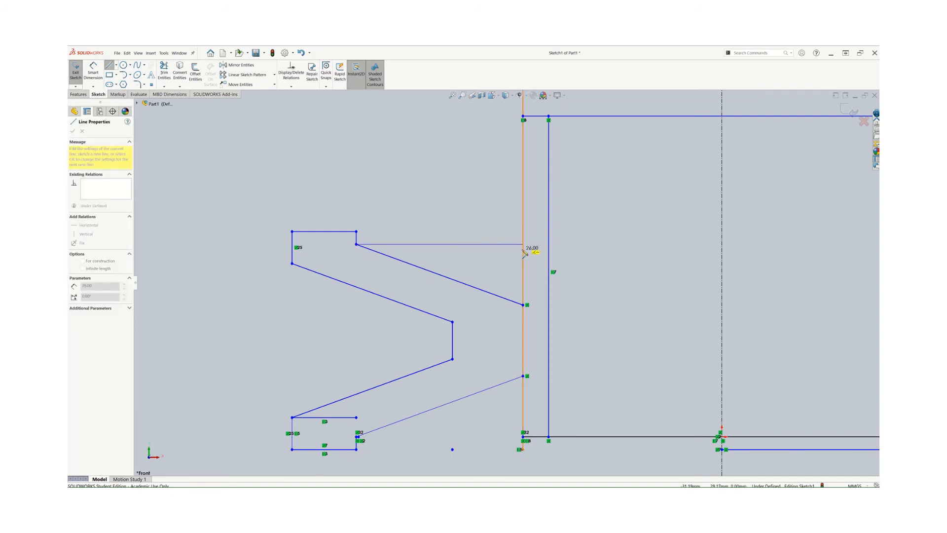
double_click(549, 245)
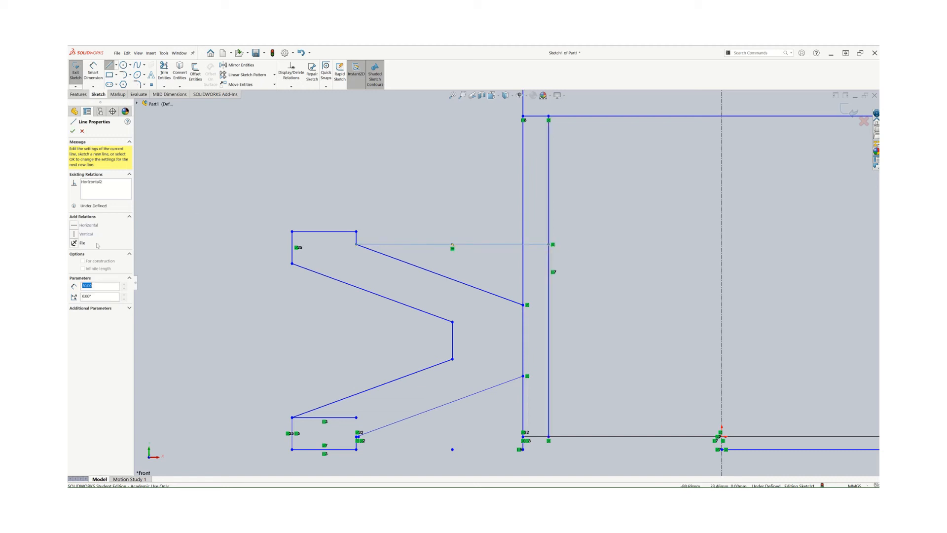
click(73, 131)
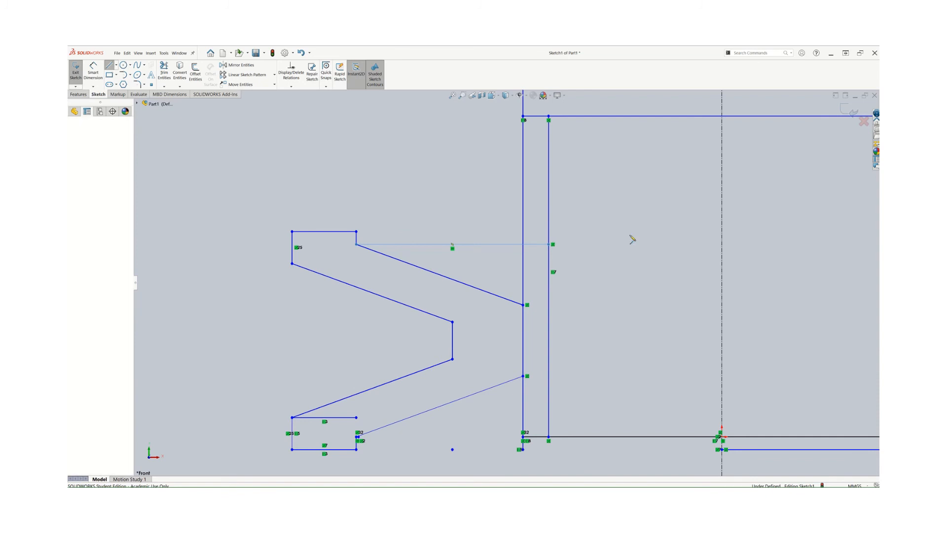
click(303, 131)
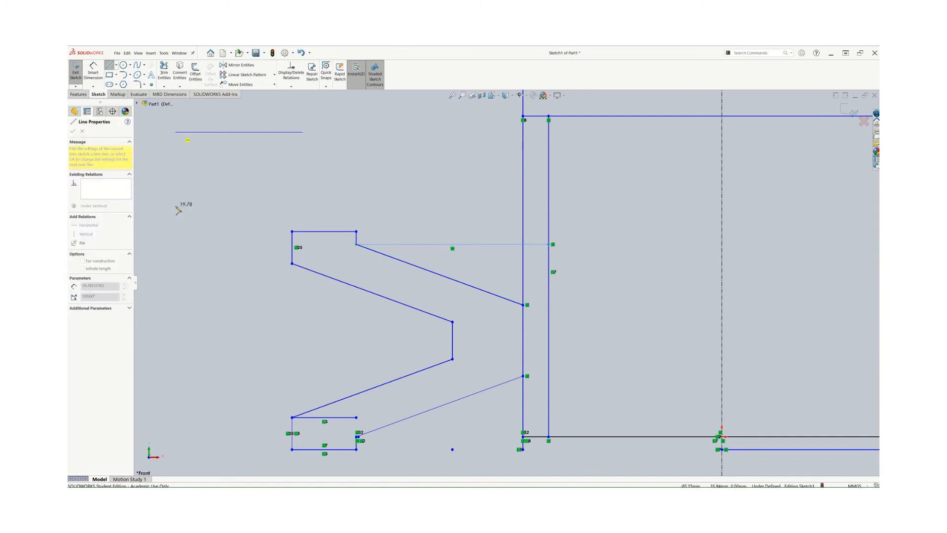
key(Escape)
key(Escape)
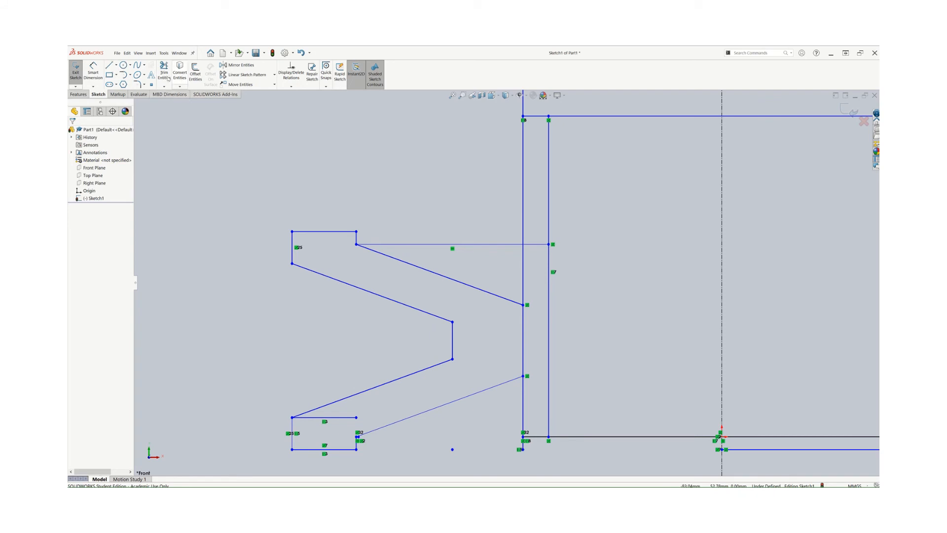
With Trim to closest, remove the new horizontal line's rim-side portion and the adjacent vertical line between it and the upper offset line.
click(164, 72)
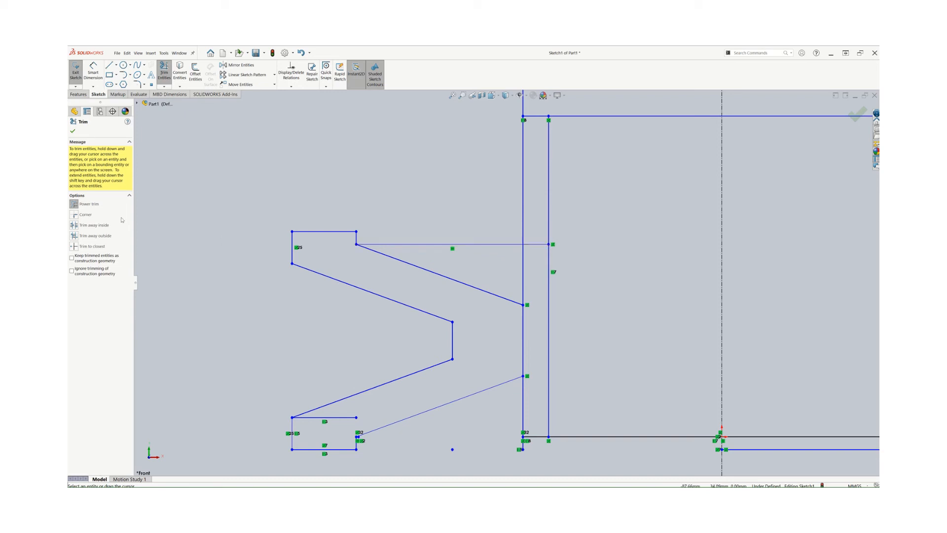
click(88, 247)
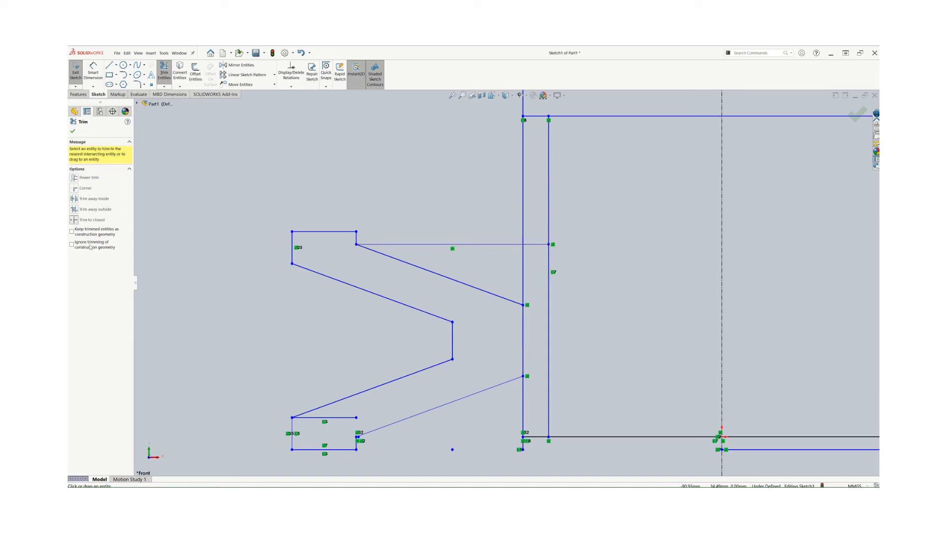
click(439, 248)
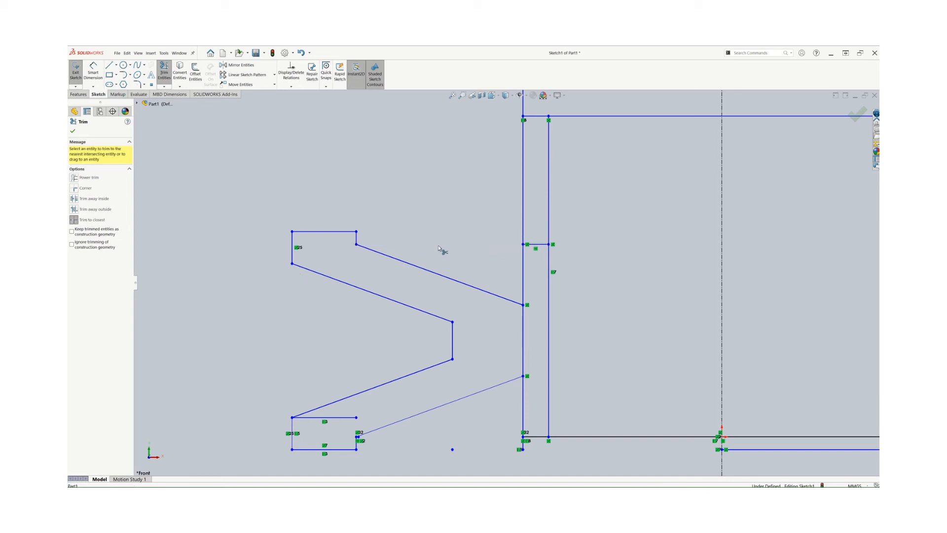
click(524, 192)
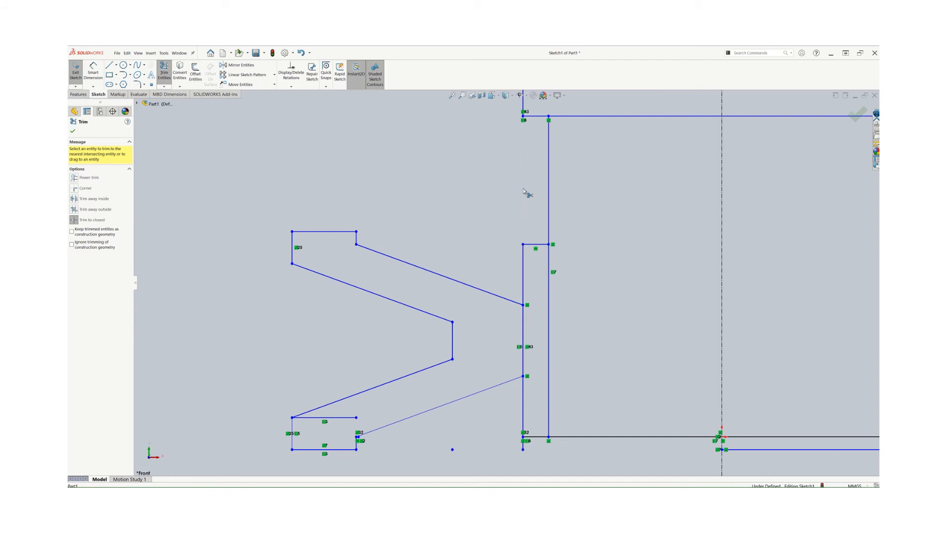
Trim the leftover horizontal and vertical stubs at the hub's upper outer corner and the lower offset line beyond the centerline.
click(534, 116)
click(523, 113)
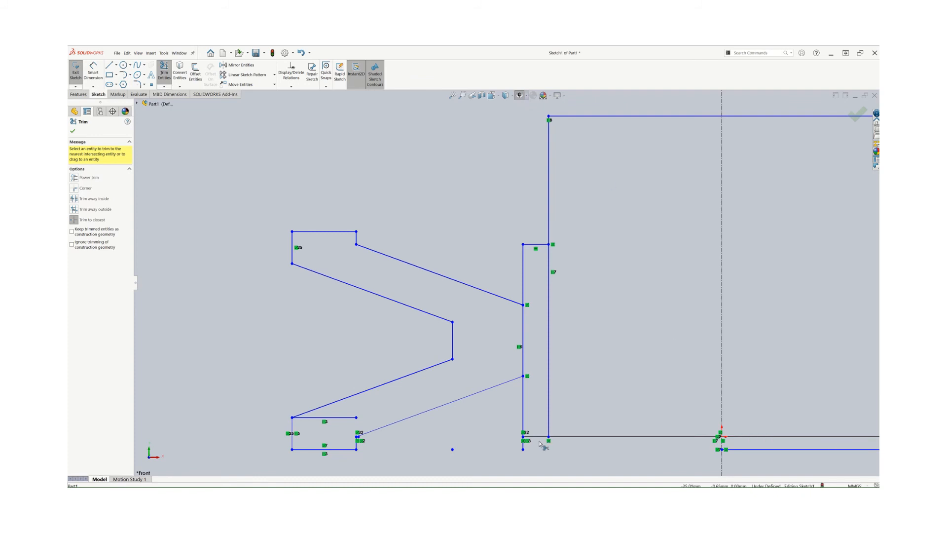
click(783, 450)
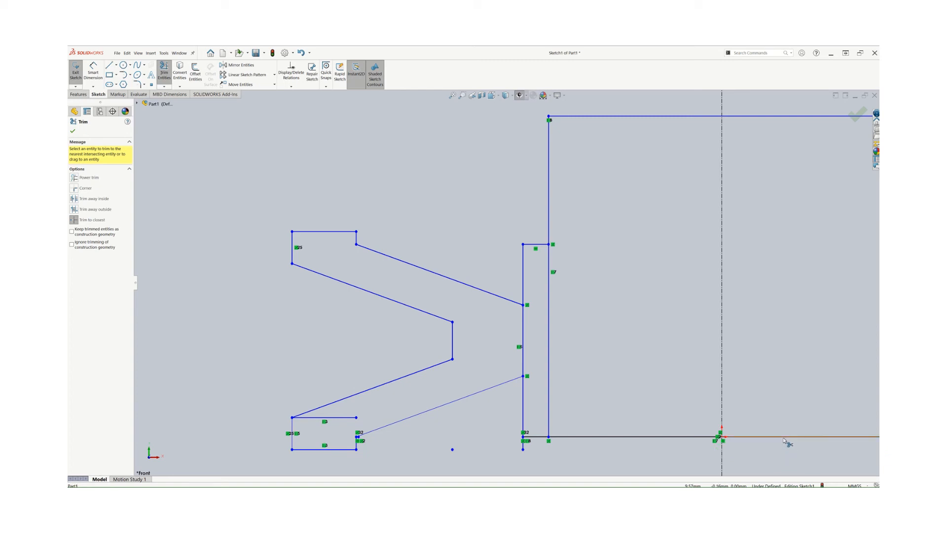
click(73, 131)
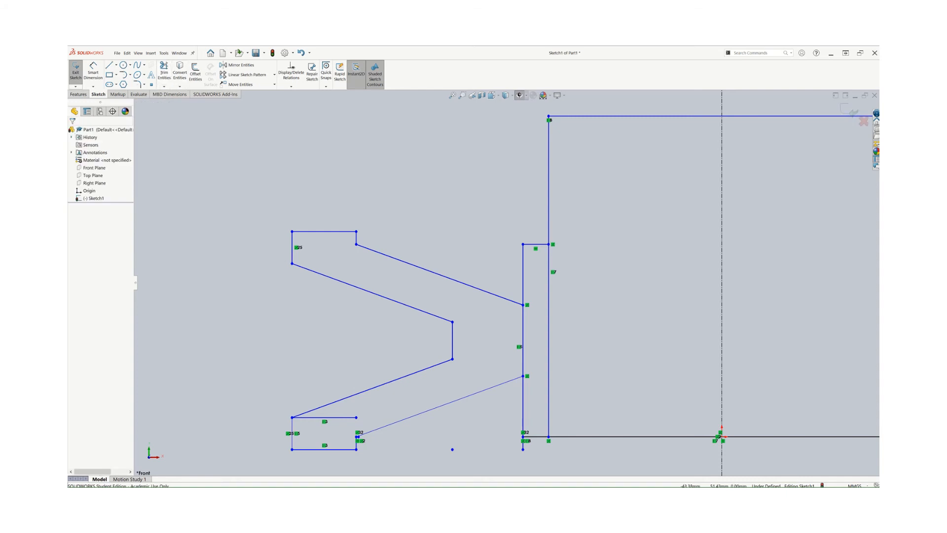
Consult the V-pulley drawing and offset the vertical centerline 7 mm toward the hub profile to form the bore line.
drag(587, 46, 549, 119)
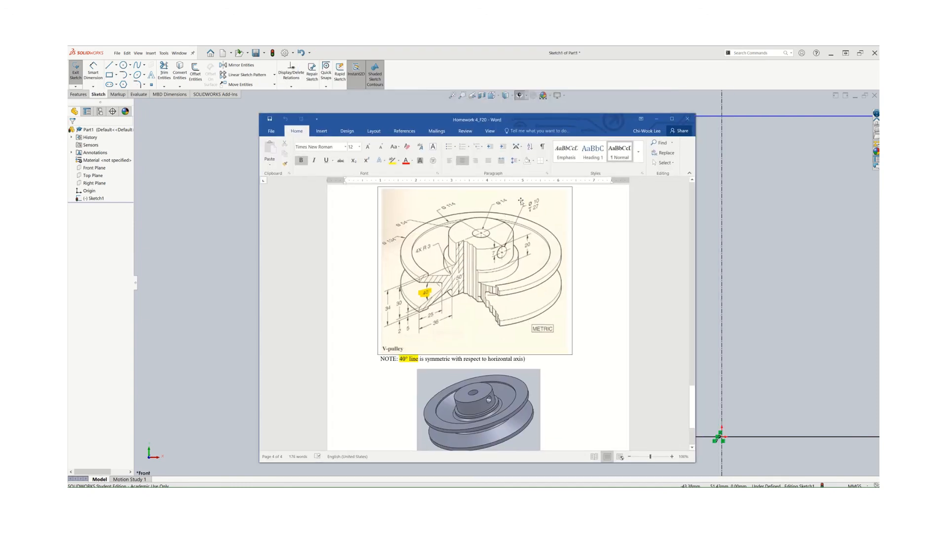
drag(587, 120, 651, 47)
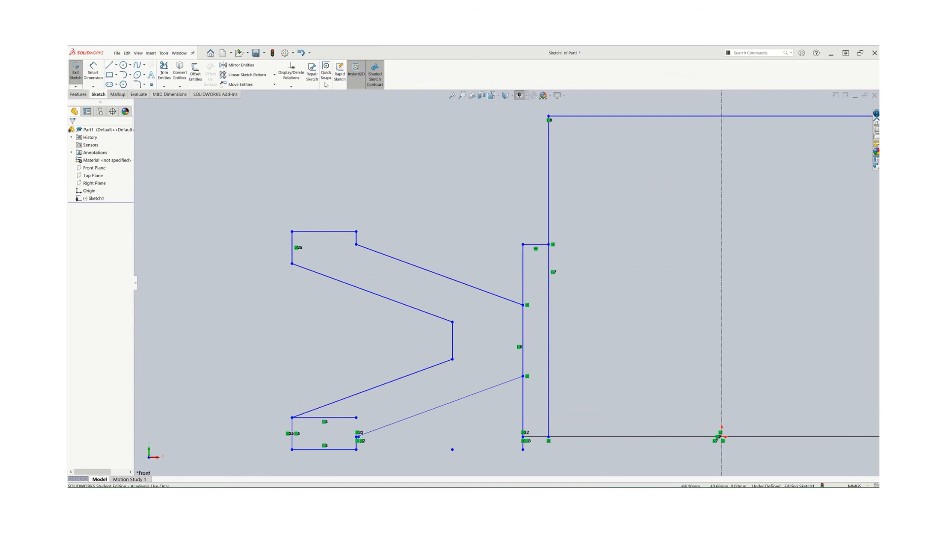
click(195, 73)
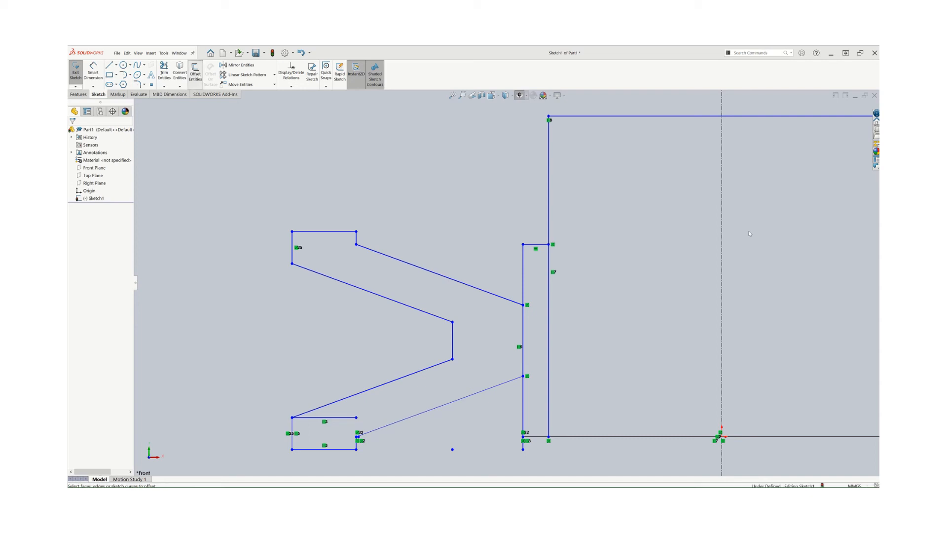
click(724, 247)
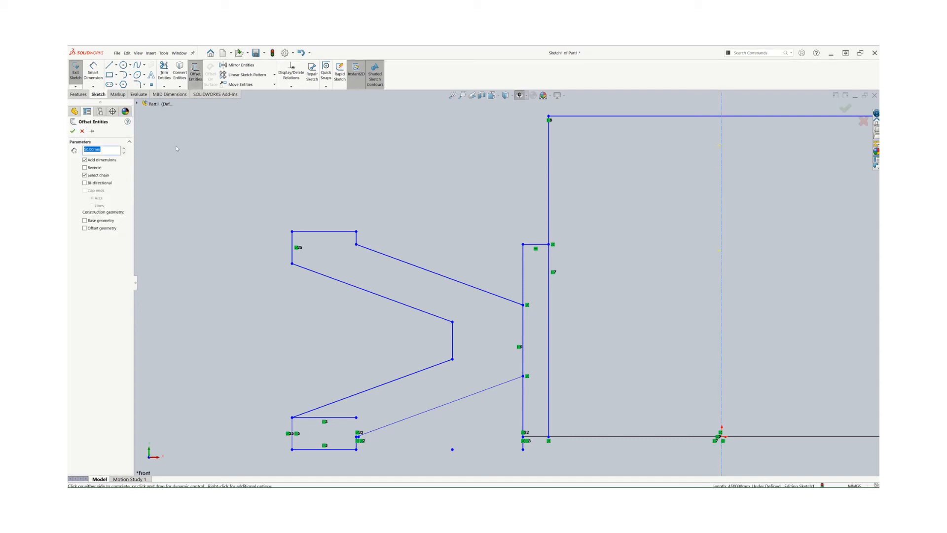
text(7)
key(Return)
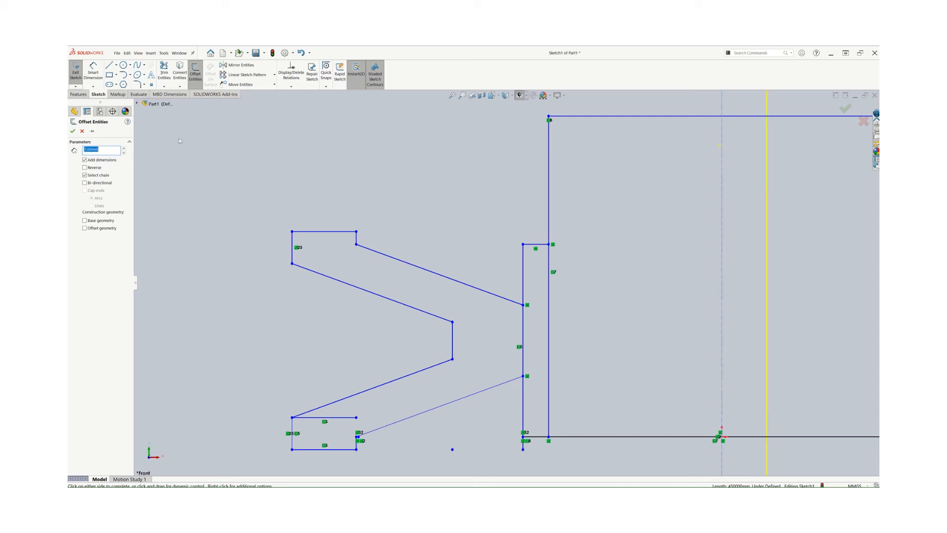
click(85, 167)
click(73, 132)
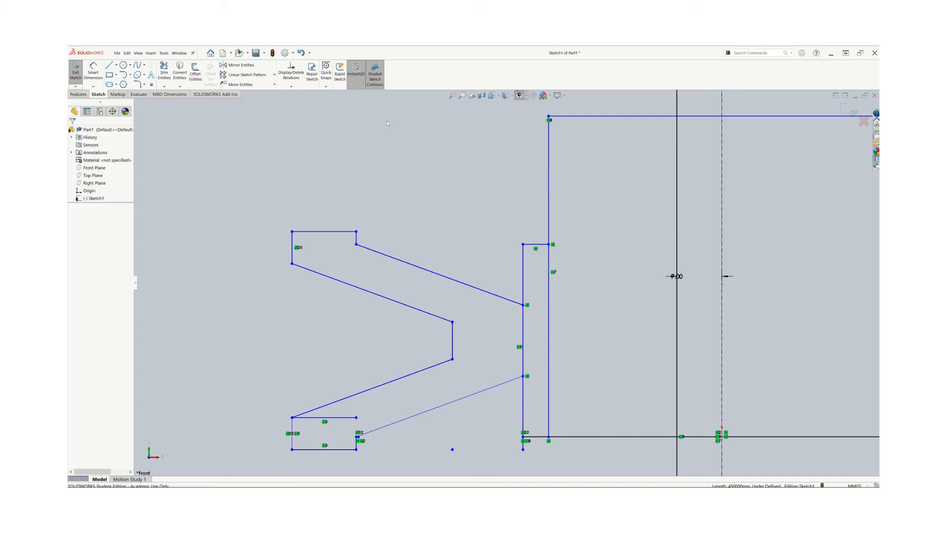
Trim the bore line to the hub's height and cut the hub's upper and base lines back to it.
click(164, 73)
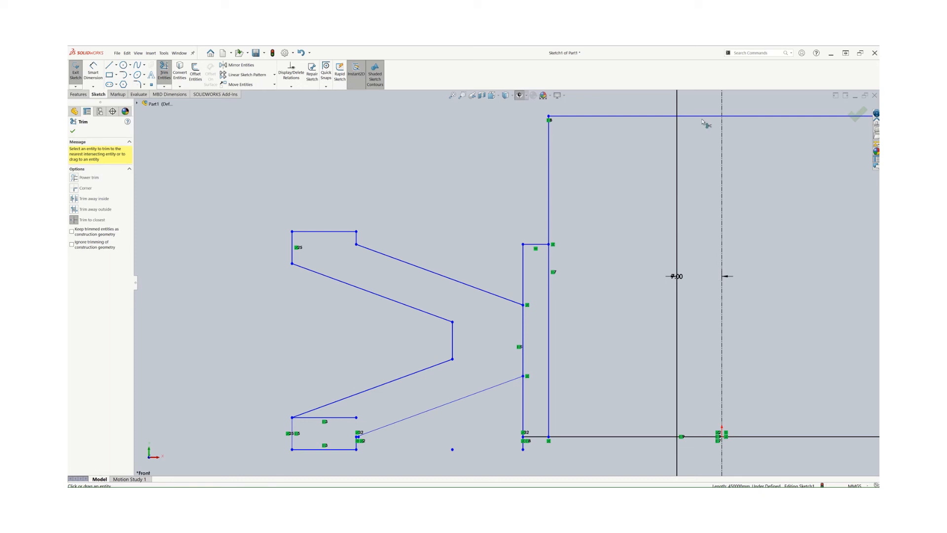
click(679, 106)
click(755, 116)
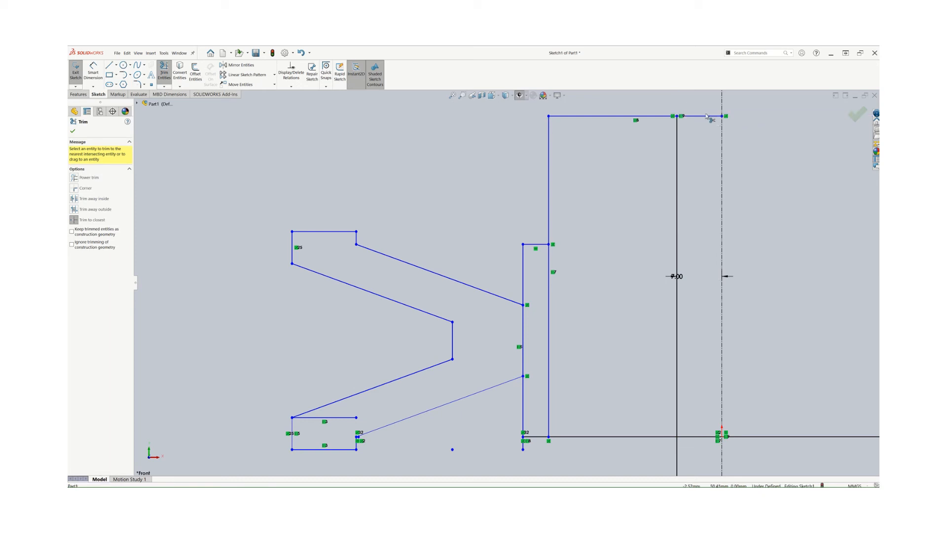
click(707, 117)
click(703, 436)
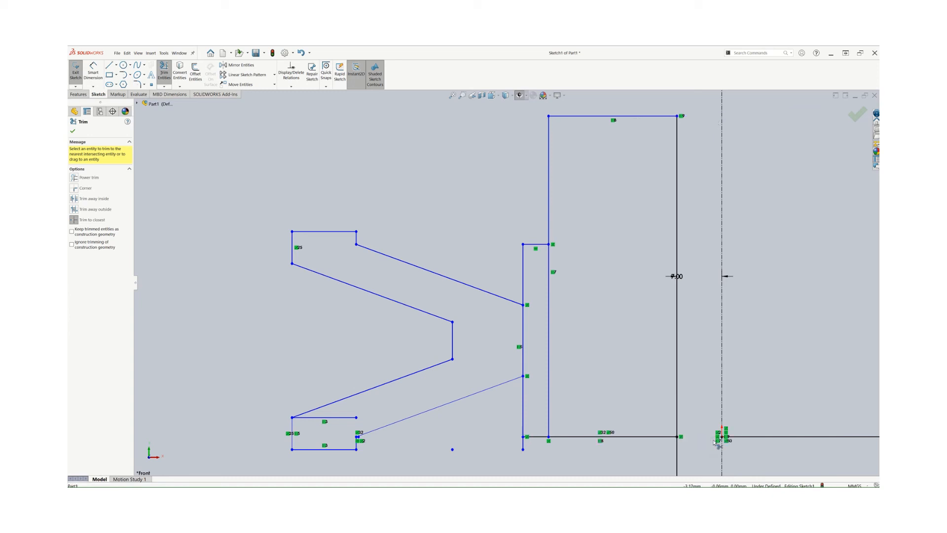
click(742, 437)
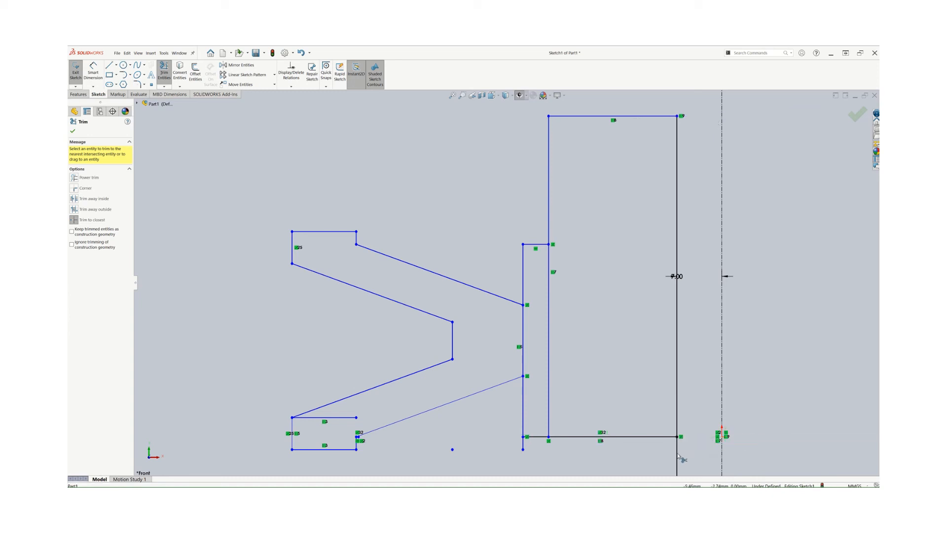
click(678, 455)
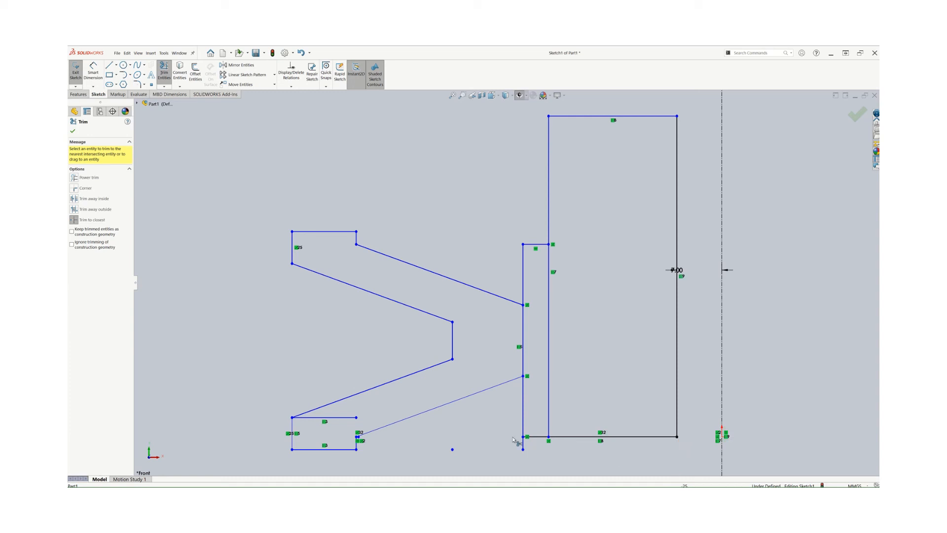
click(524, 408)
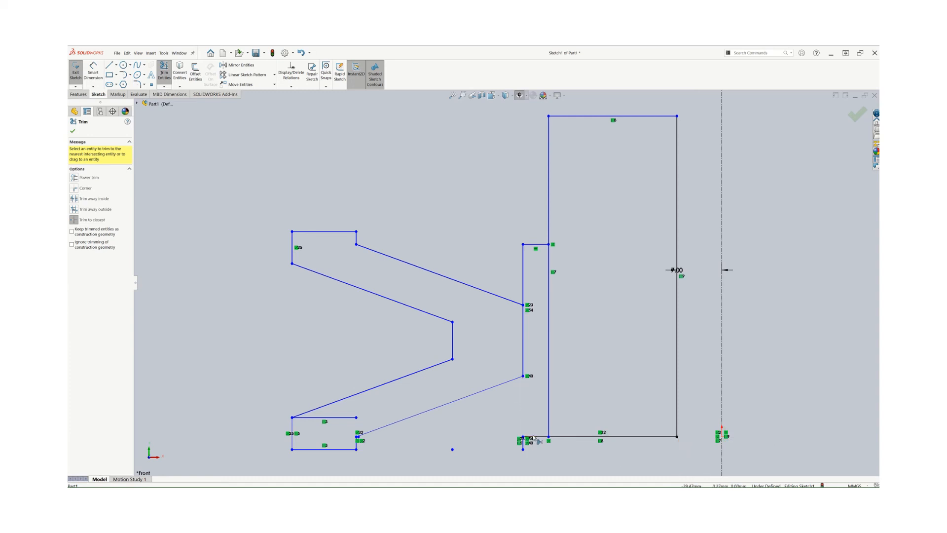
click(533, 436)
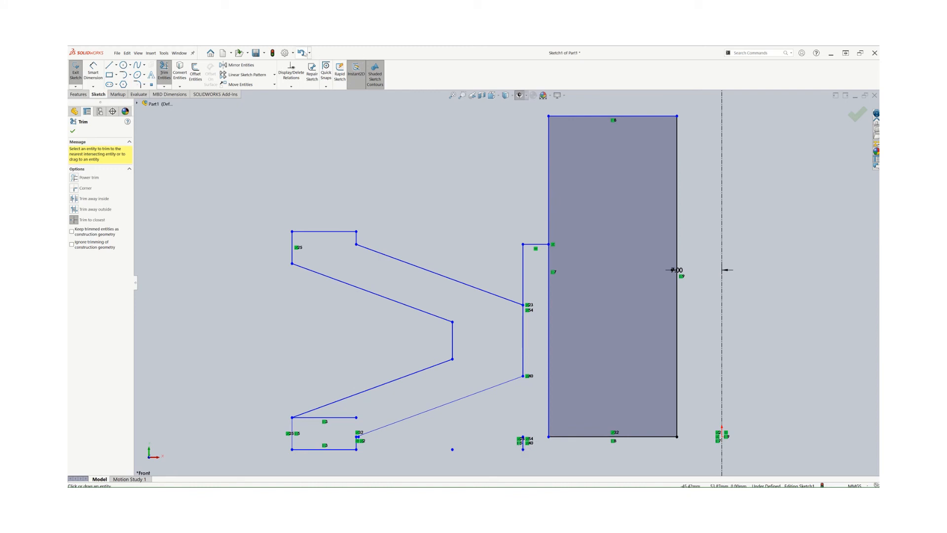
click(300, 52)
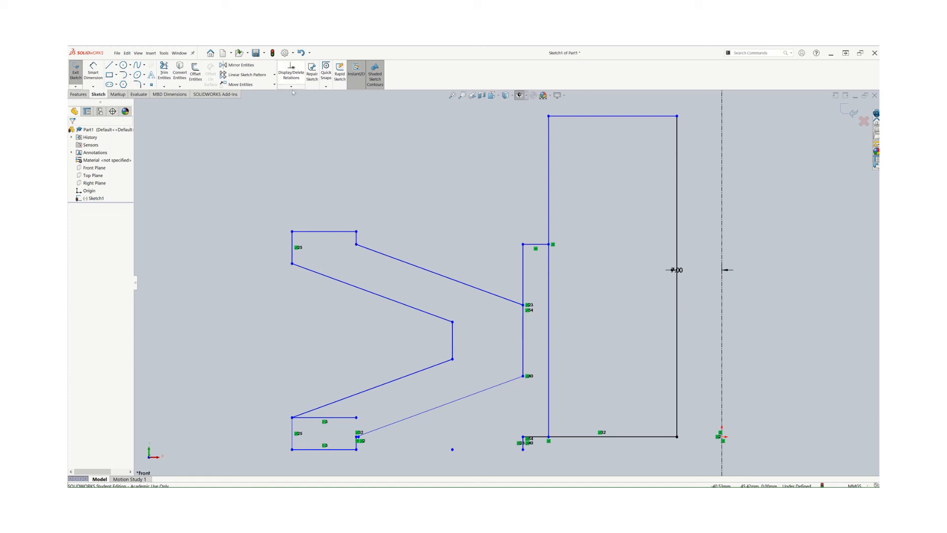
Use Power trim to extend the hub's outer vertical line down to the horizontal base line.
click(164, 71)
click(75, 179)
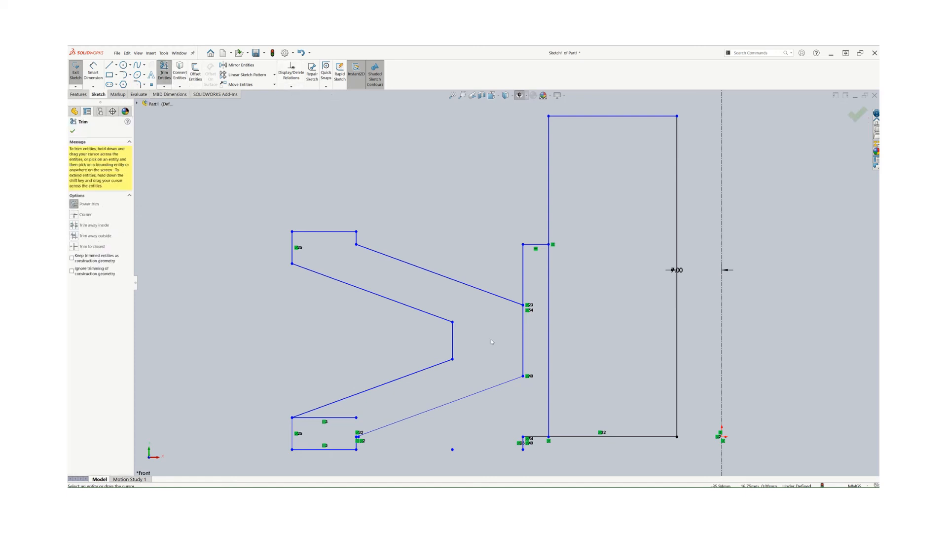
click(523, 365)
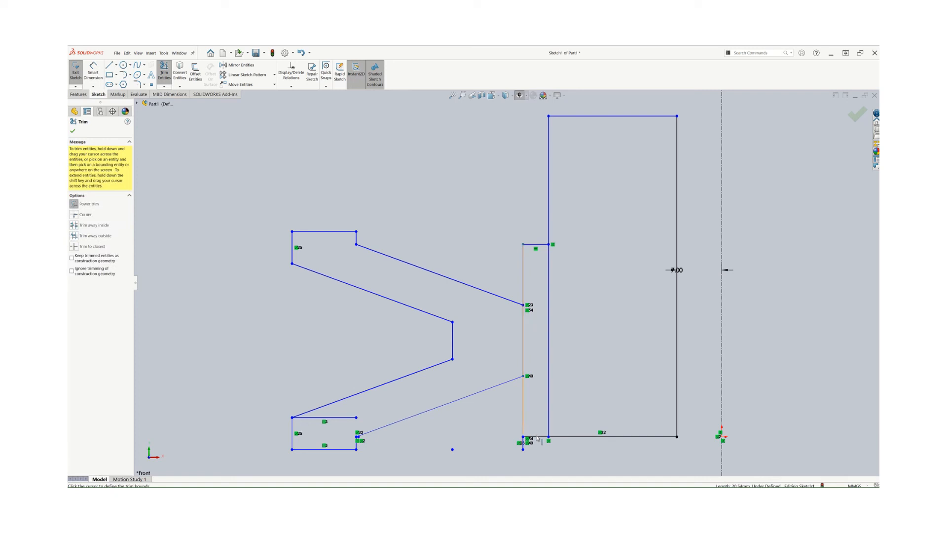
click(537, 437)
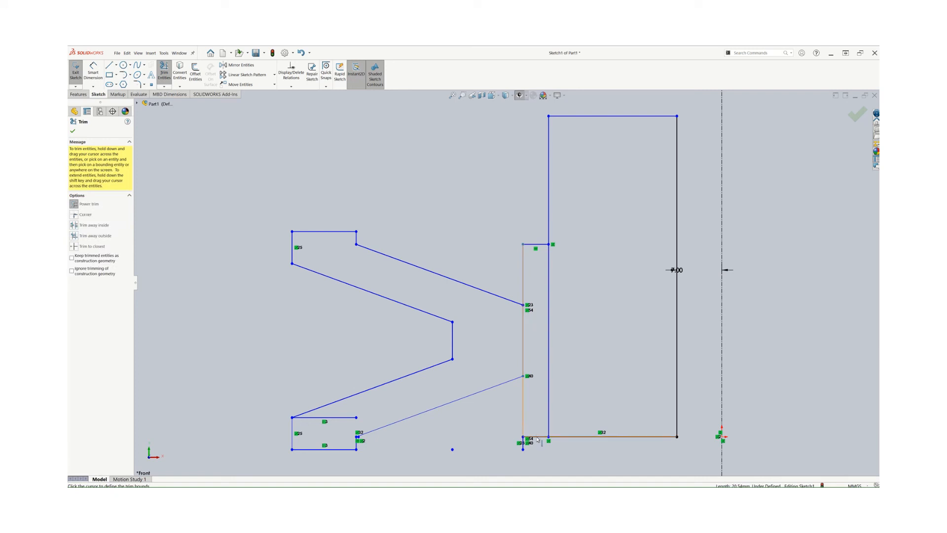
With Trim to closest, remove the stub below the base line, the vertical segment between the sloping web lines, and the line inside the hub.
click(74, 246)
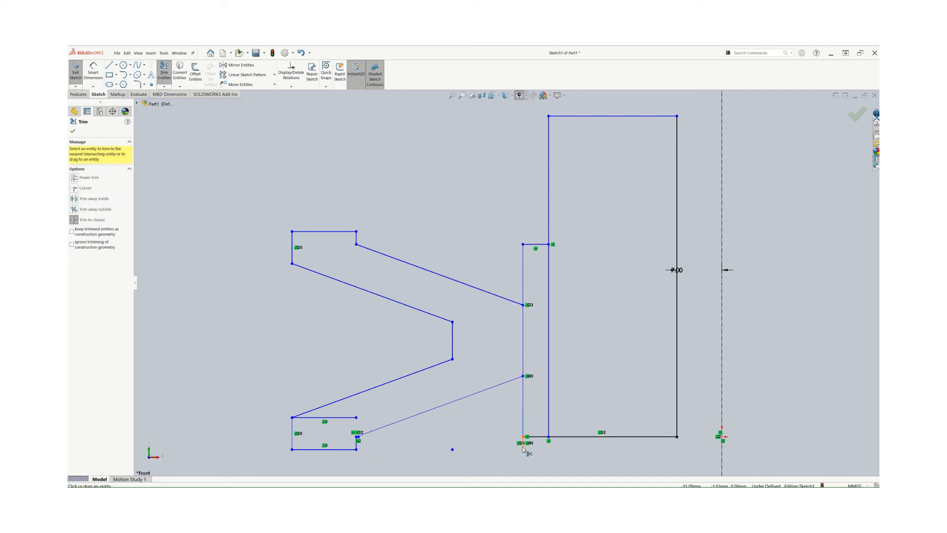
click(523, 446)
click(523, 350)
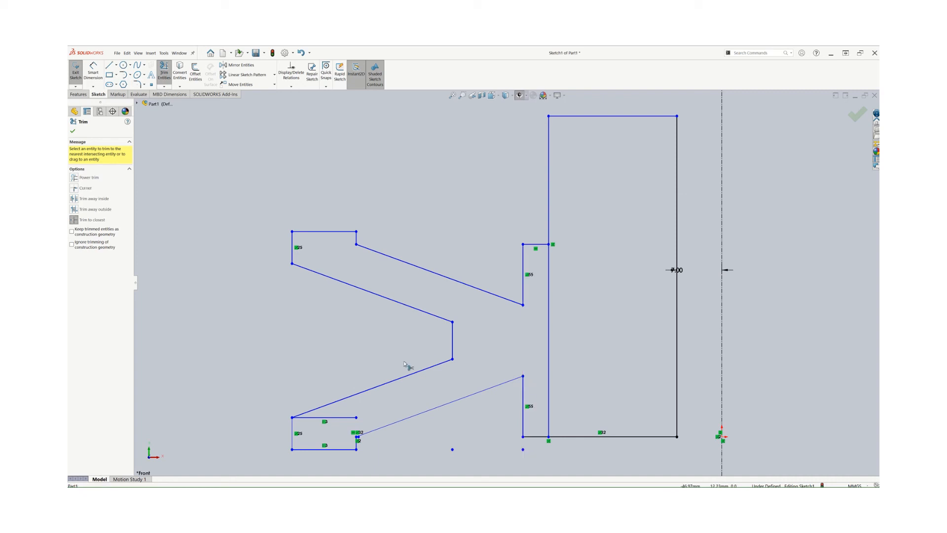
click(550, 303)
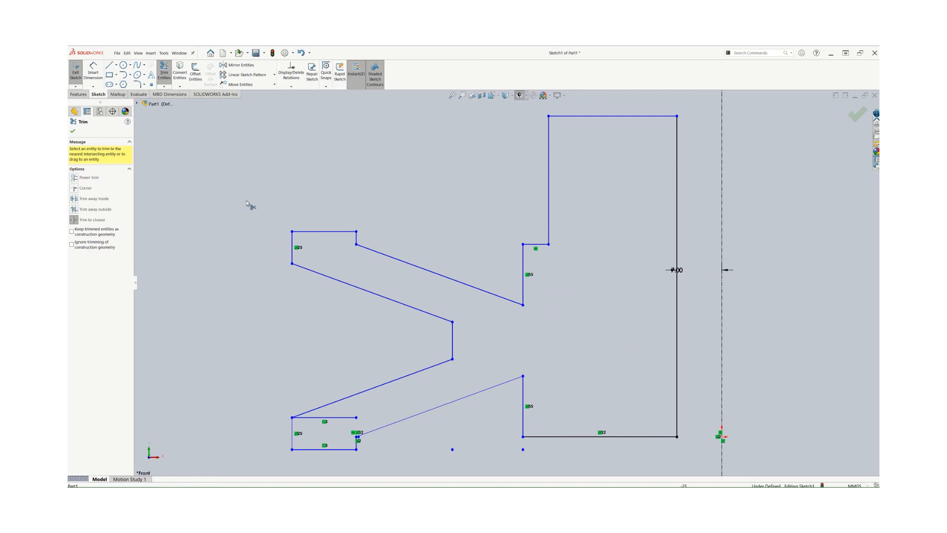
click(73, 131)
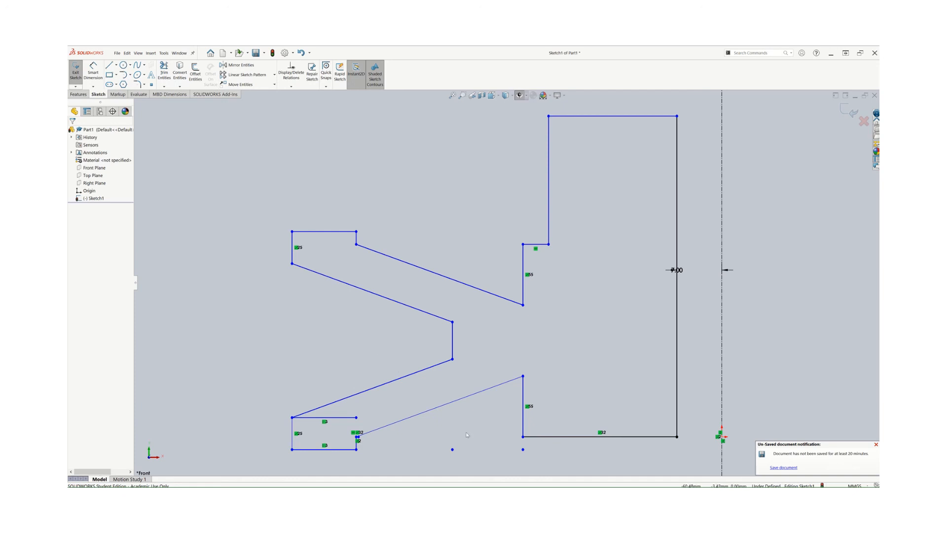
Delete the leftover horizontal line across the lower rim to close the profile.
click(349, 422)
right_click(348, 422)
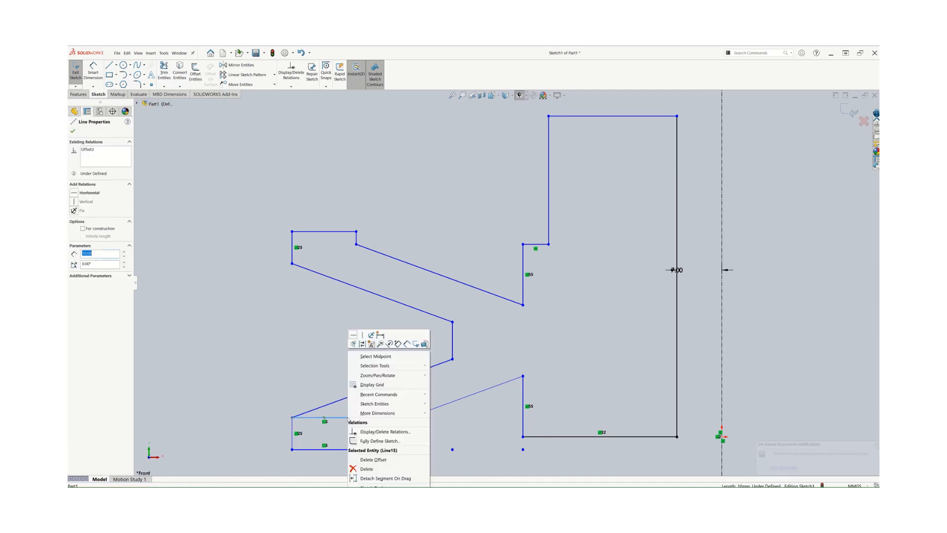
click(366, 469)
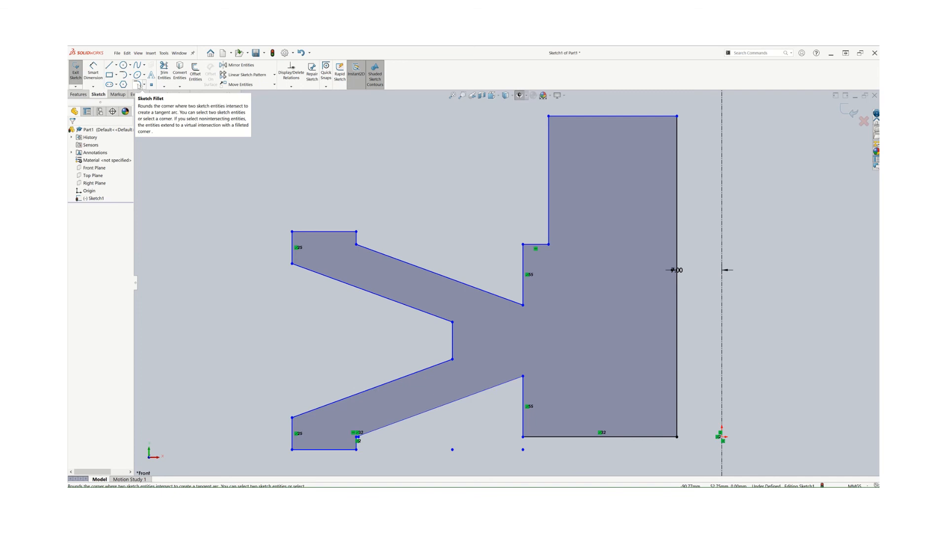
Add 3 mm sketch fillets at the two groove-bottom corners and the two corners where the sloping web lines meet the hub.
click(139, 85)
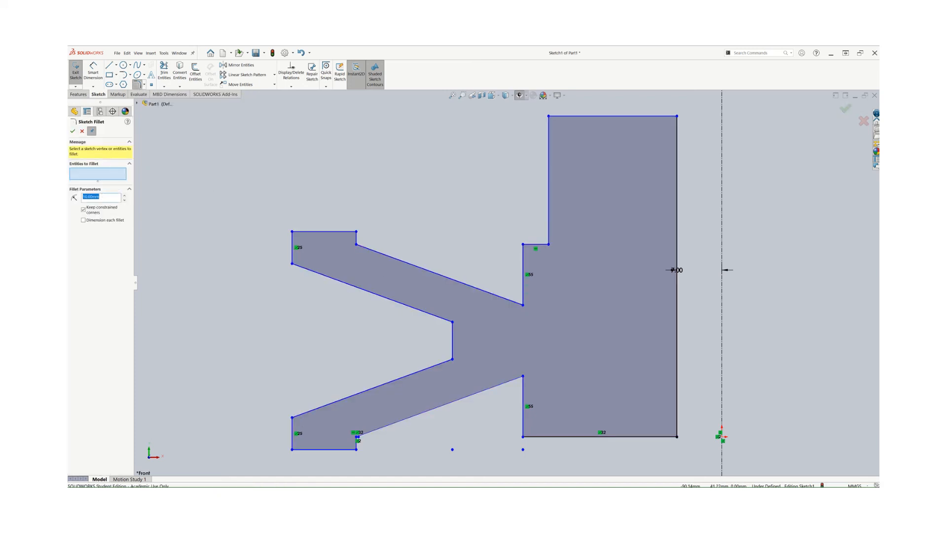
text(3.00mm)
click(506, 299)
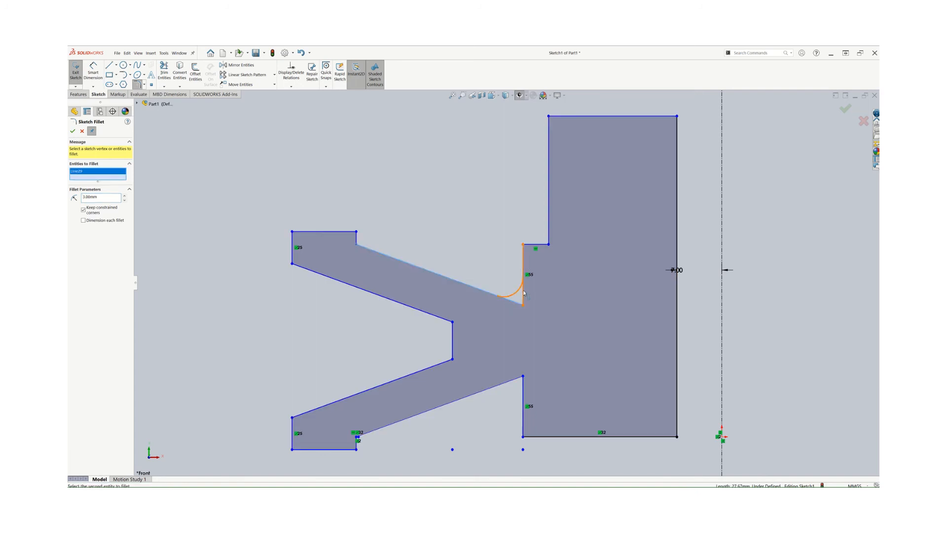
click(445, 320)
click(446, 327)
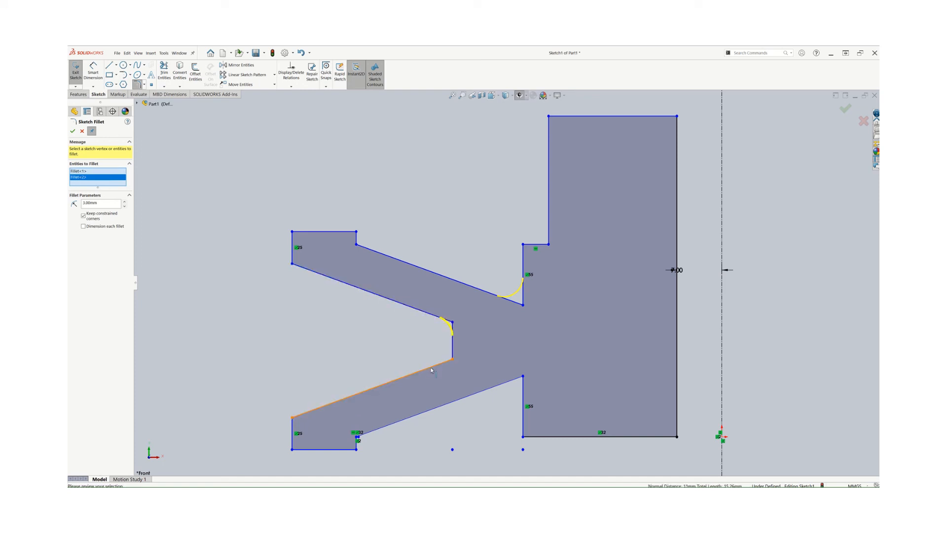
click(434, 365)
click(452, 349)
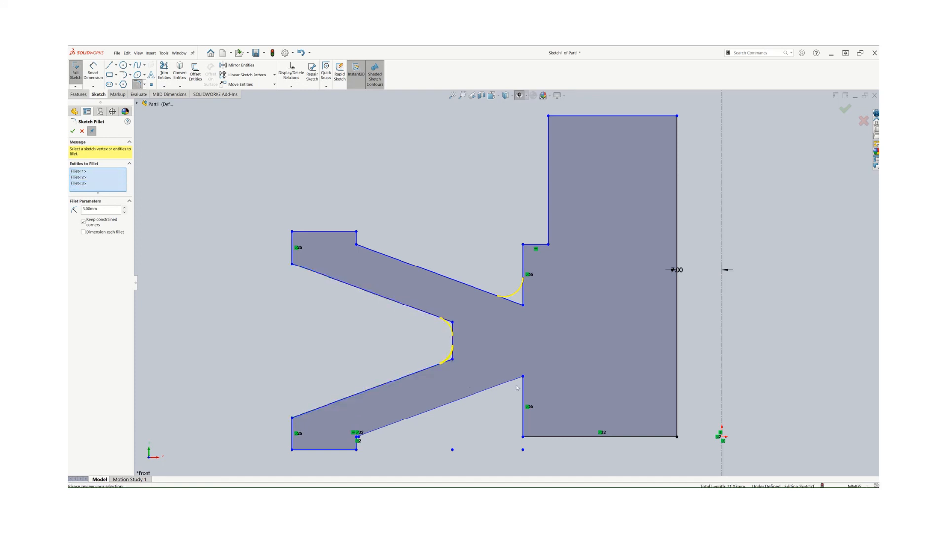
click(505, 383)
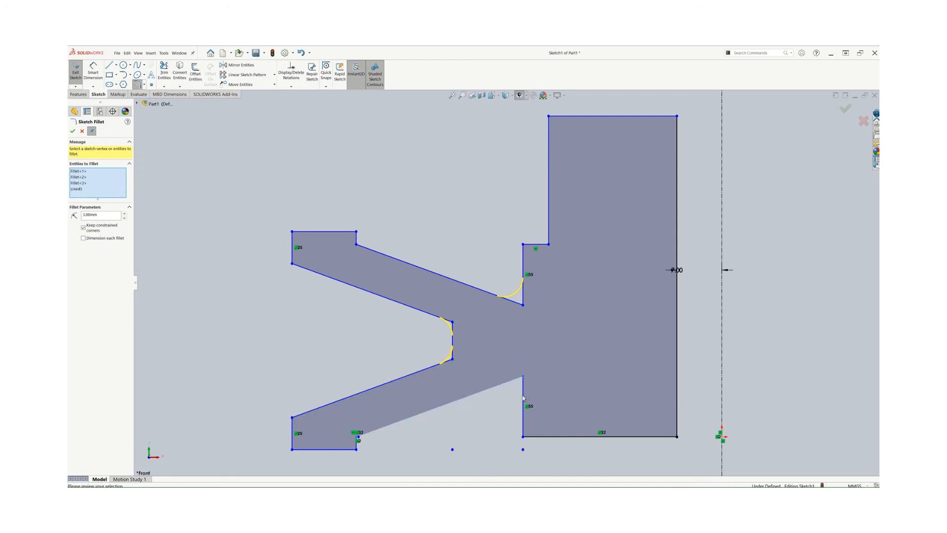
click(72, 131)
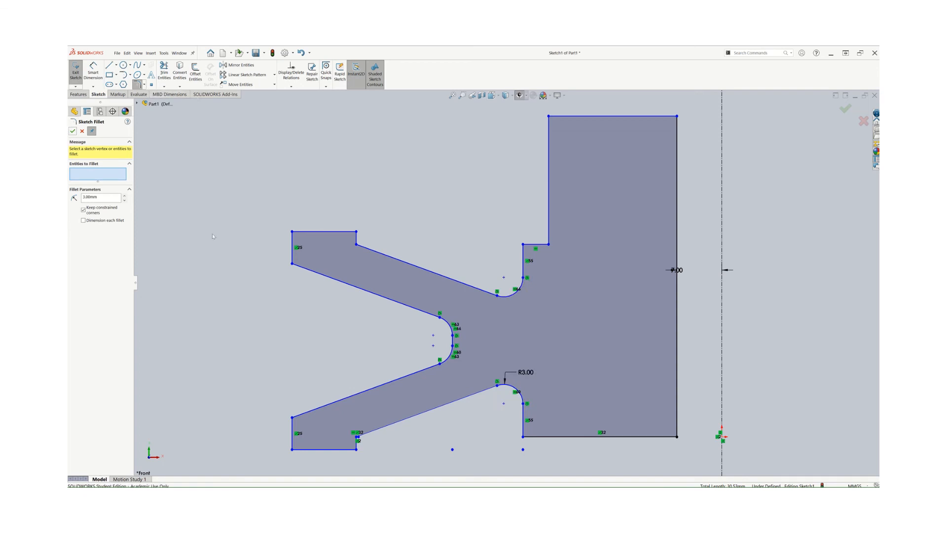
click(73, 131)
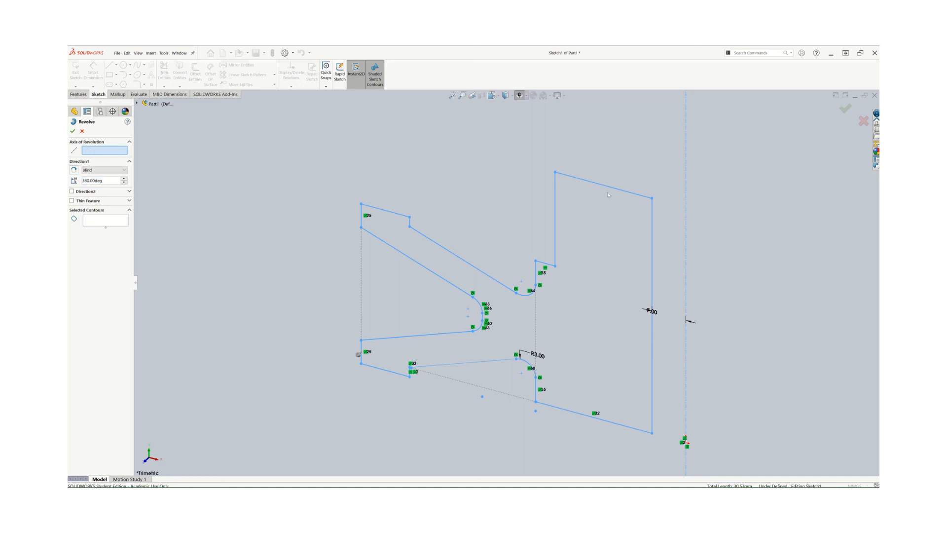
Revolve the closed pulley profile region 360 degrees about the vertical centerline.
click(687, 230)
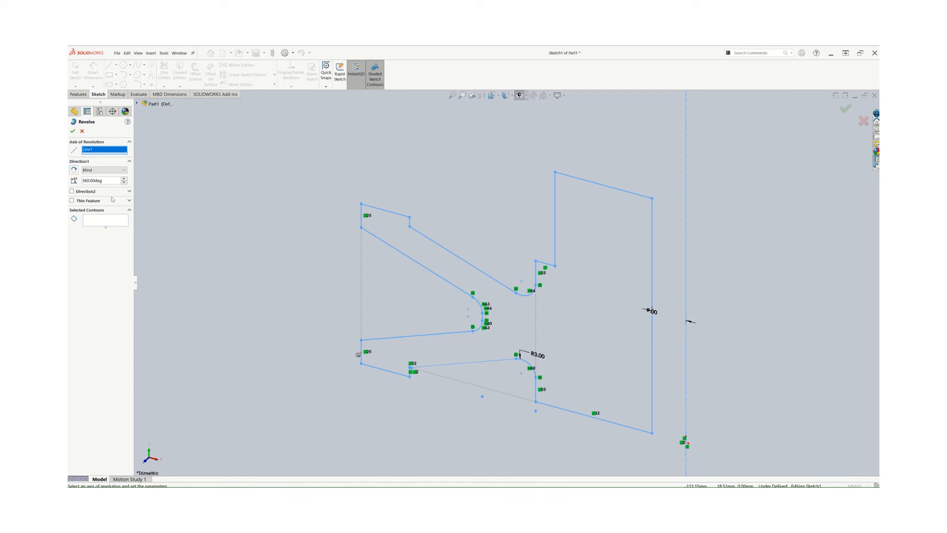
click(100, 221)
click(531, 338)
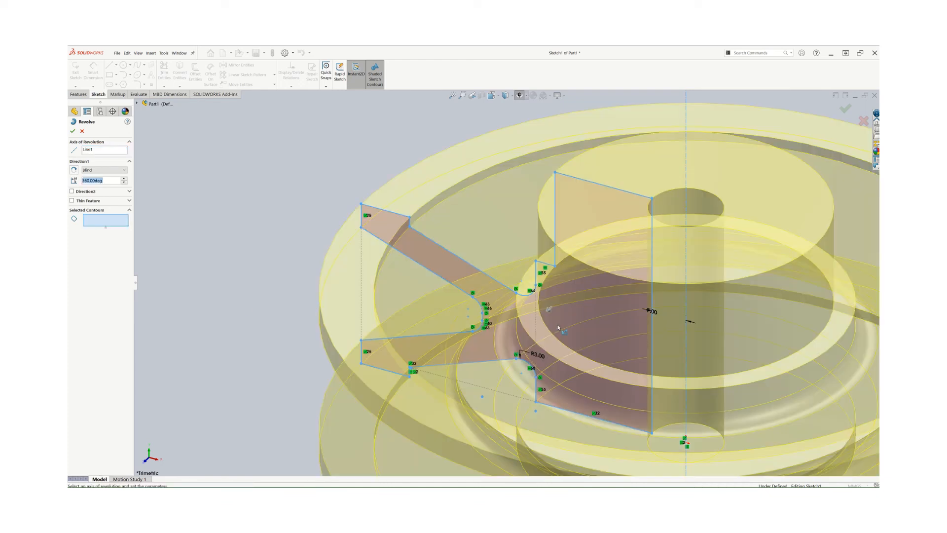
click(72, 131)
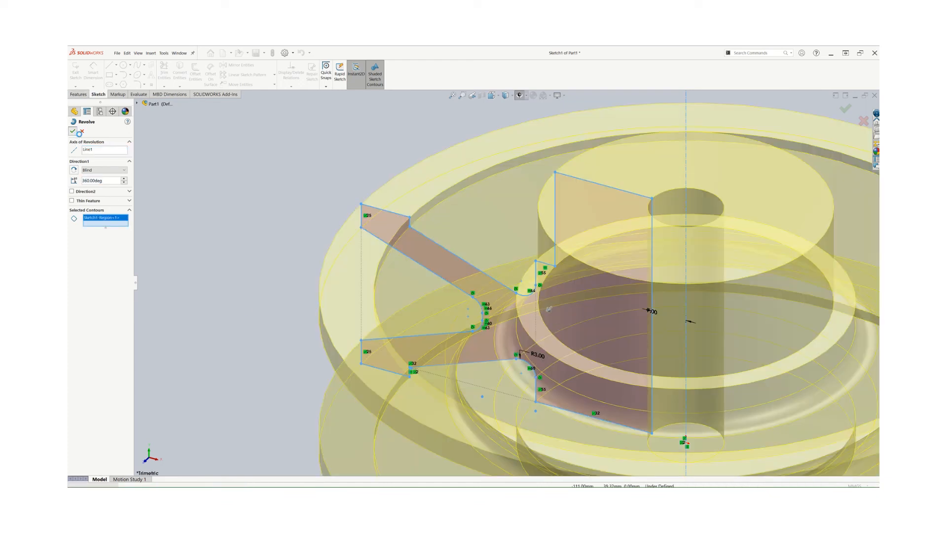
scroll(215, 221, up, 5)
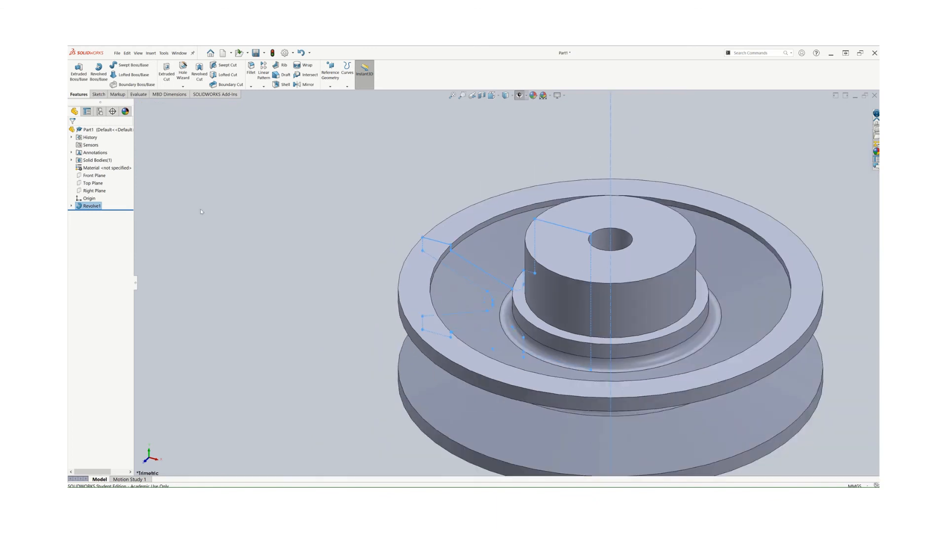
click(257, 224)
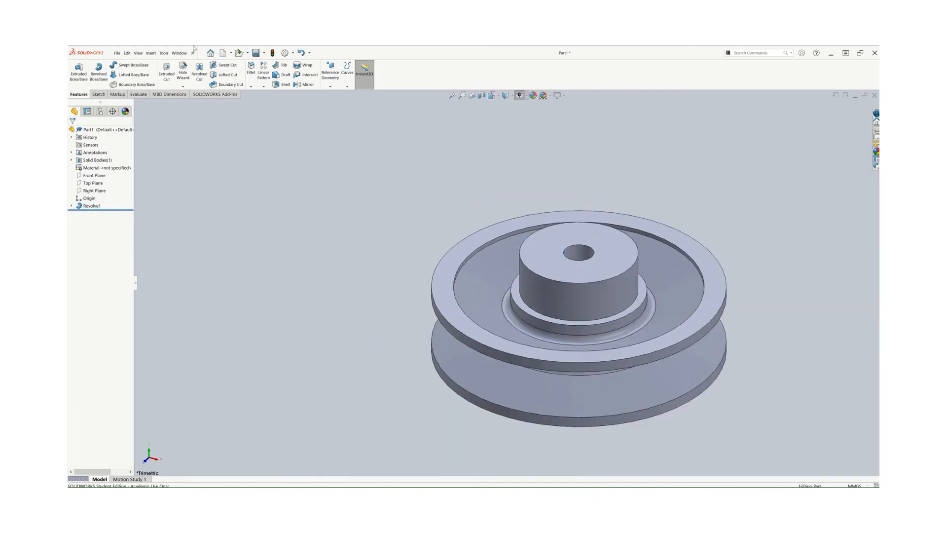
Switch to the Word homework document and check the hub's cross-hole dimensions in the V-pulley drawing, then return to the SOLIDWORKS part.
key(alt+Tab)
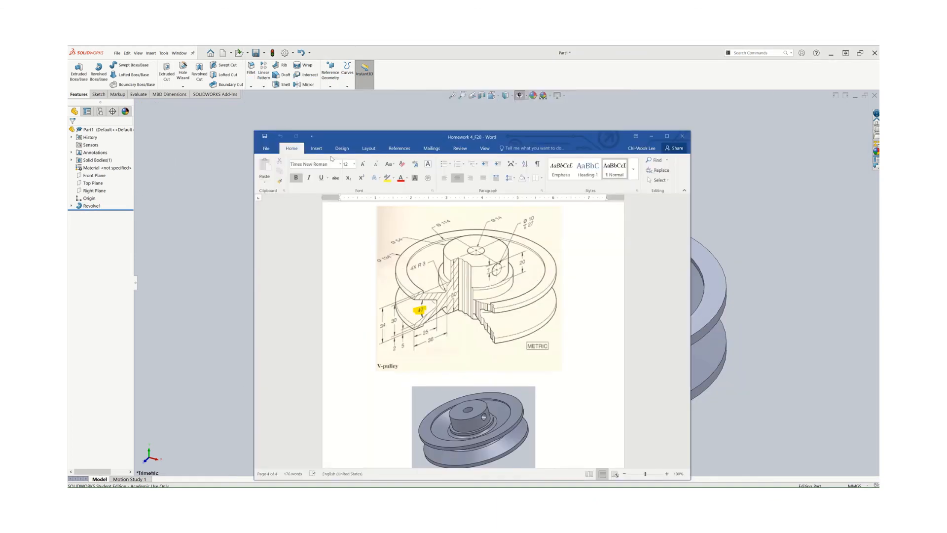
drag(364, 139, 292, 96)
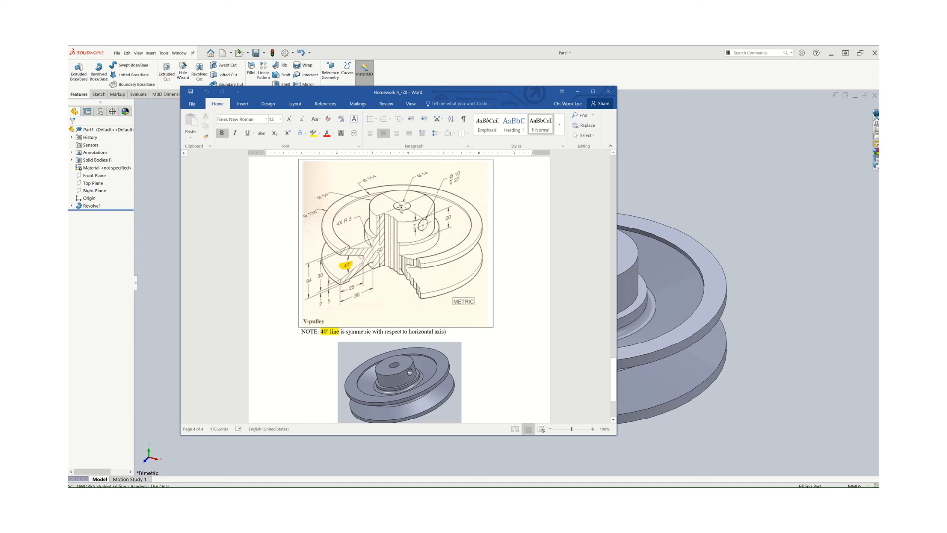
drag(467, 94, 663, 46)
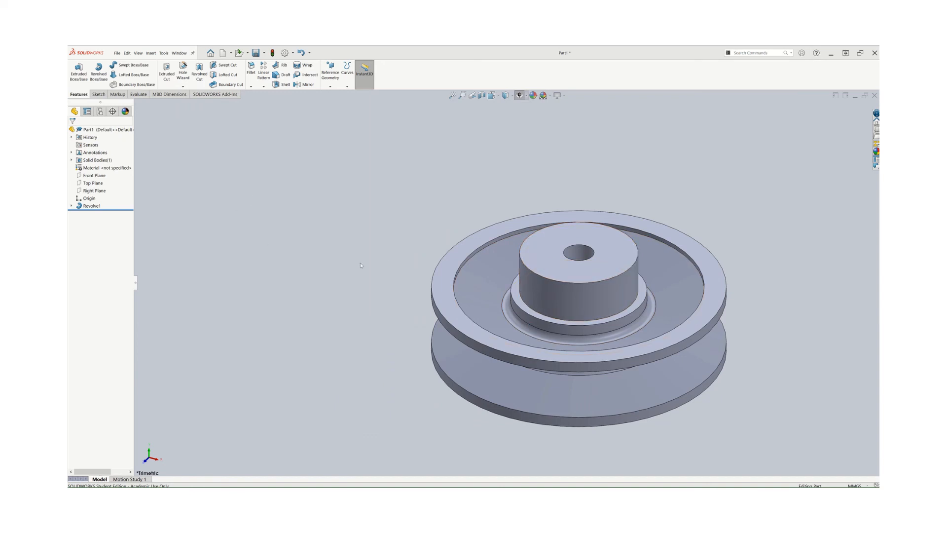
On the Right Plane, sketch a 5 mm radius circle on the upper hub, centred directly above the origin.
click(101, 191)
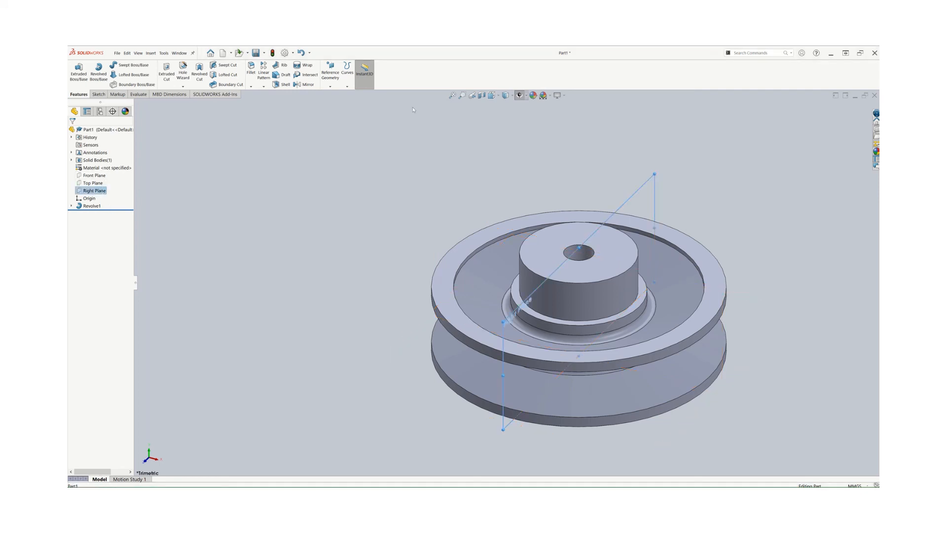
click(98, 94)
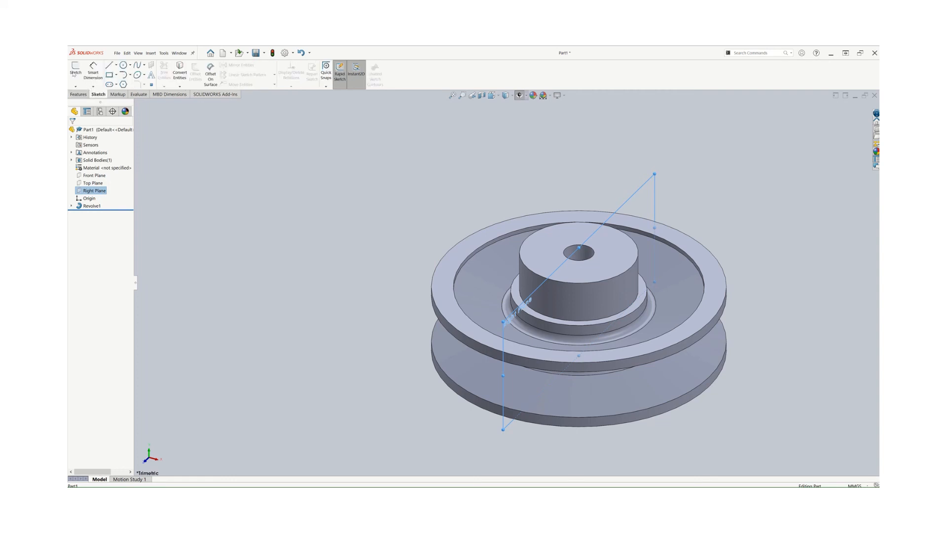
click(75, 72)
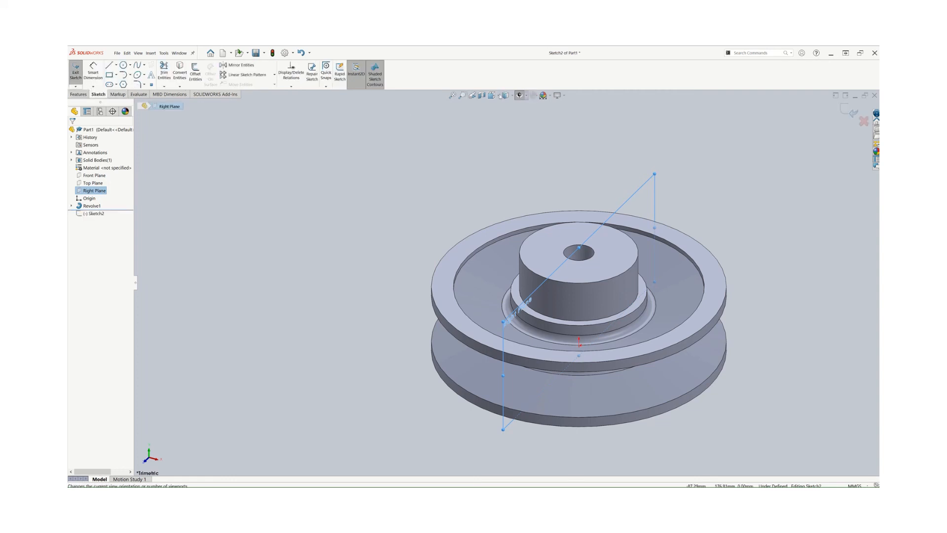
click(492, 95)
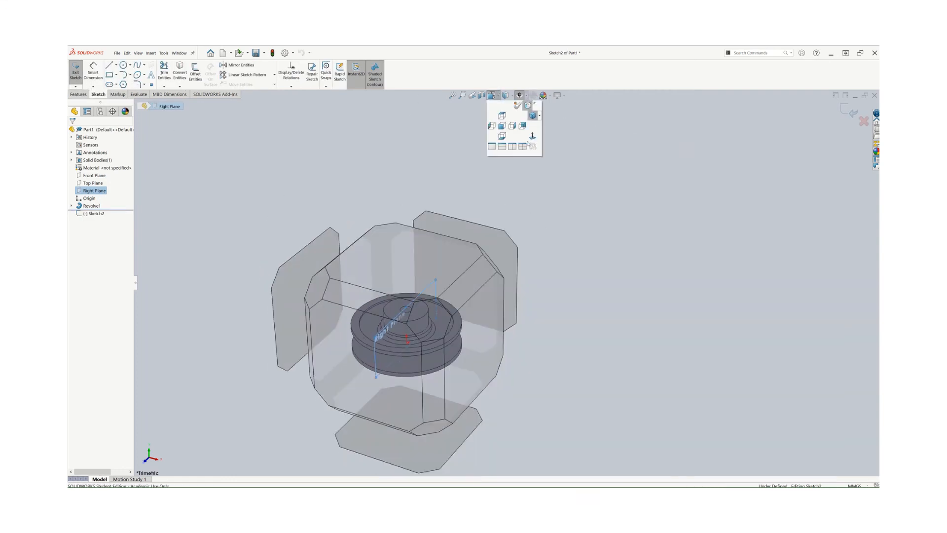
click(535, 139)
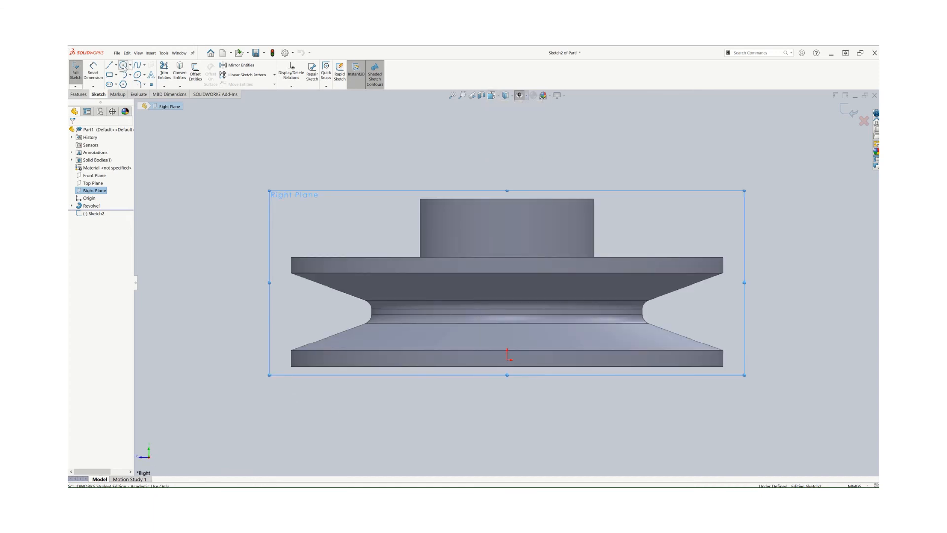
click(123, 65)
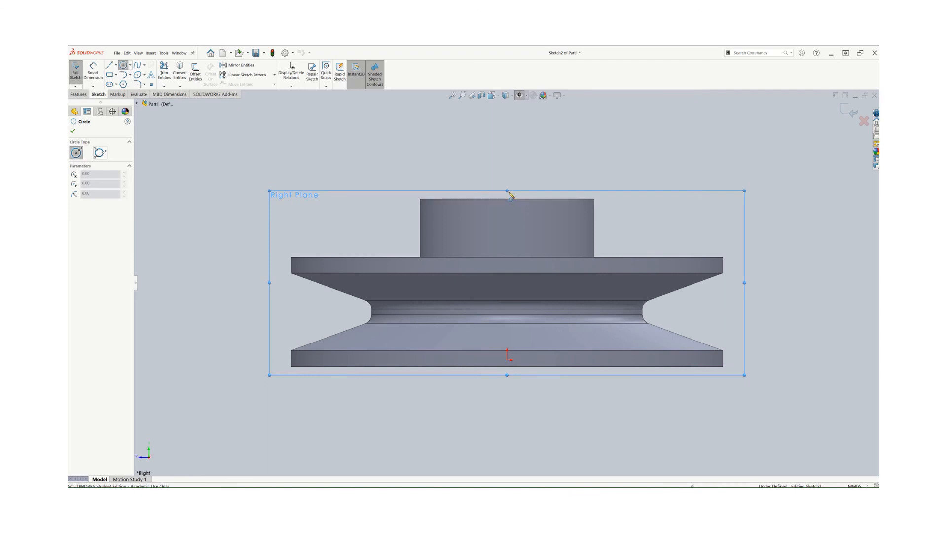
click(507, 230)
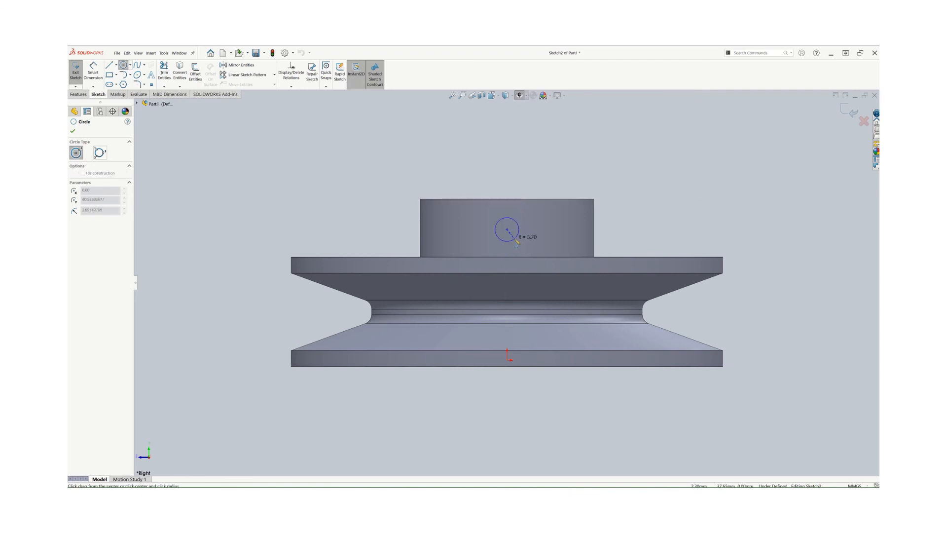
click(518, 241)
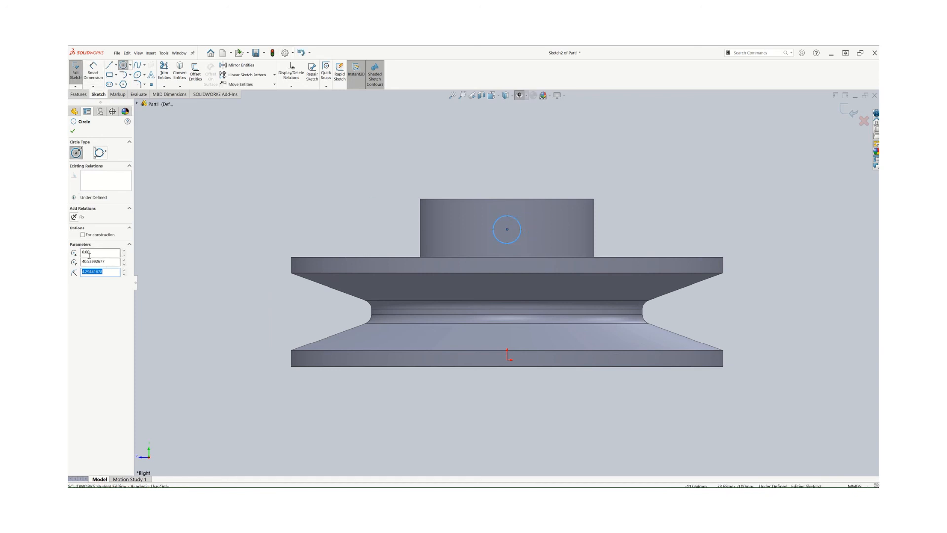
text(5)
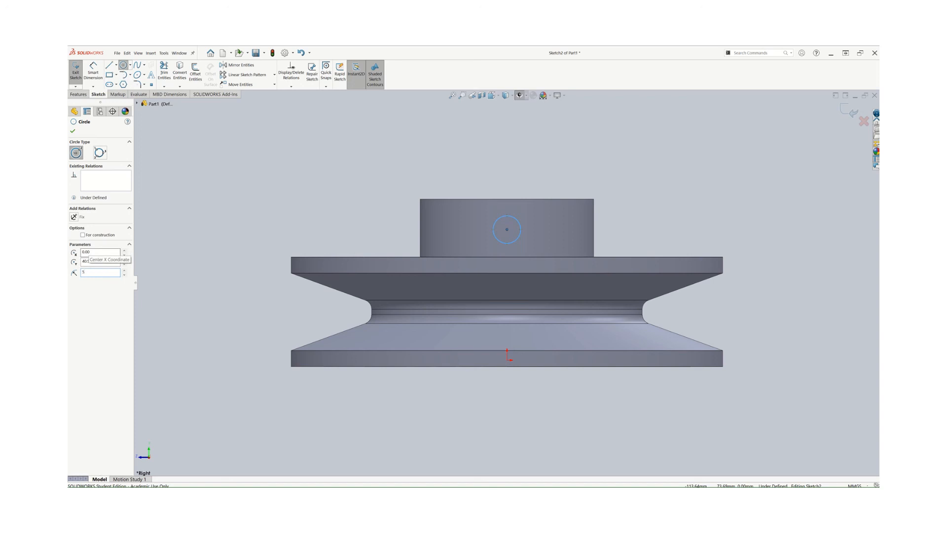
key(Return)
Dimension the circle 7 mm below the hub's top edge and exit the sketch.
click(93, 72)
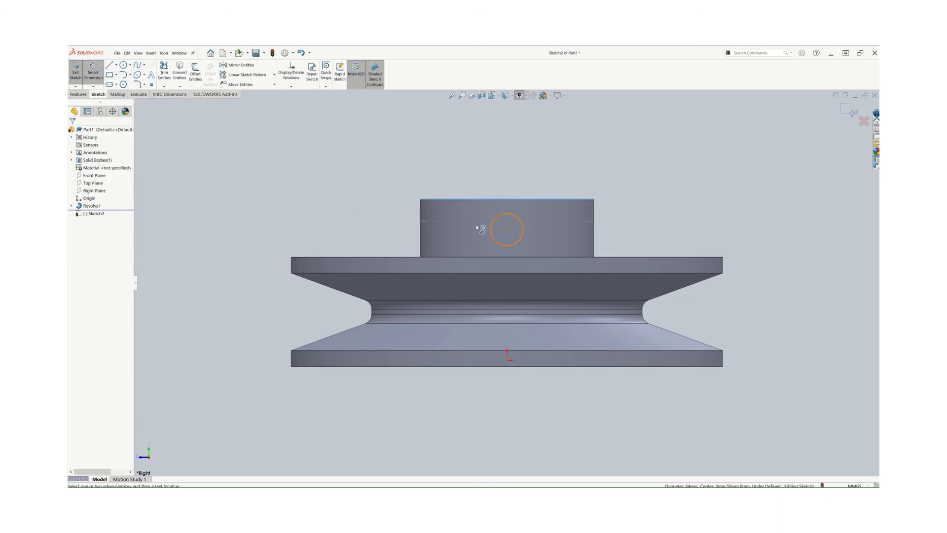
click(490, 228)
click(469, 222)
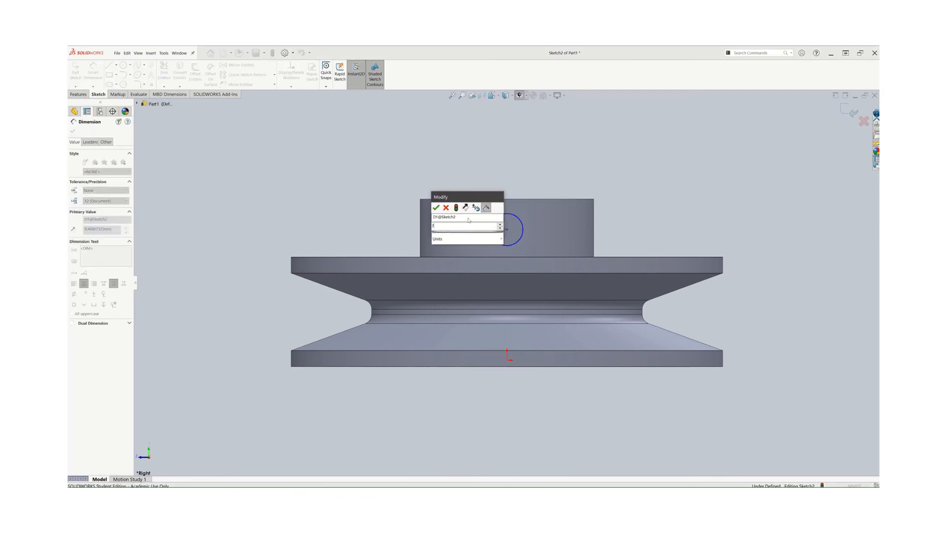
text(7)
key(Return)
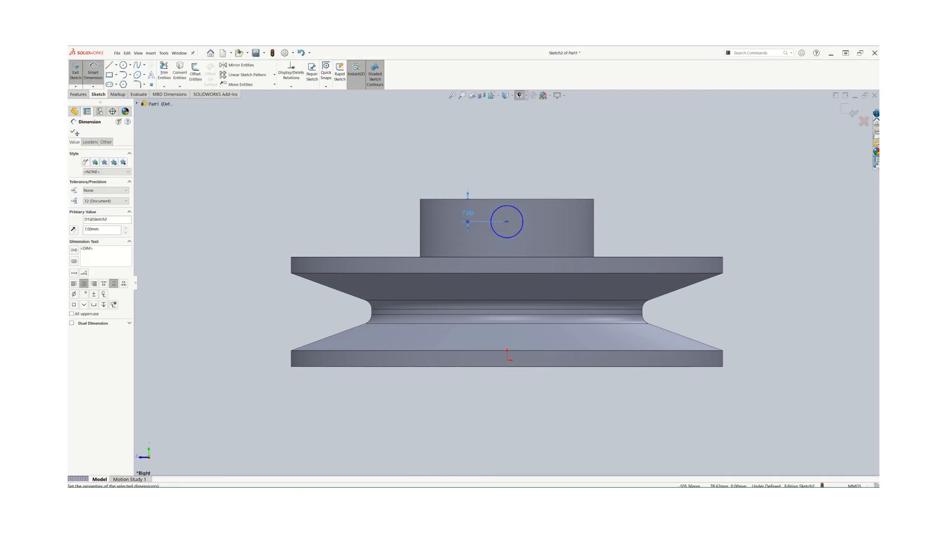
click(77, 73)
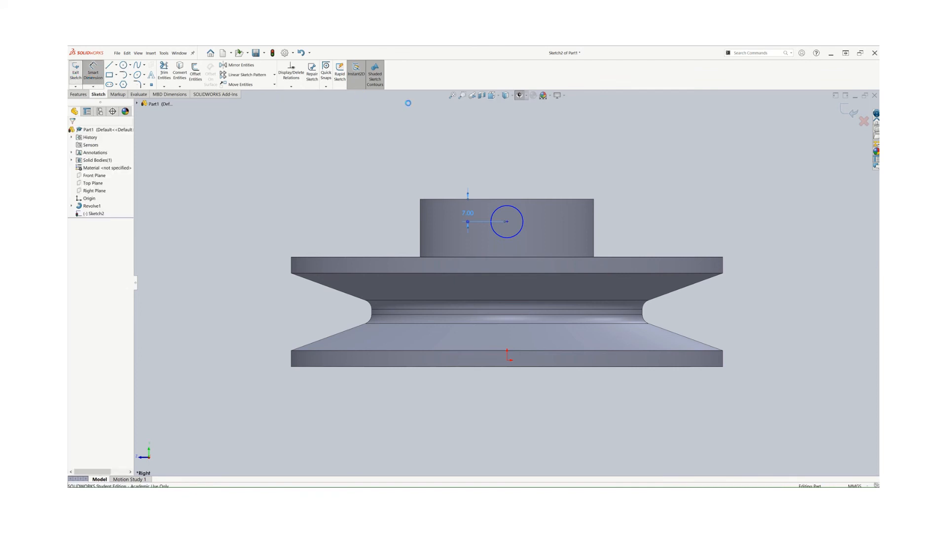
In isometric view, cut-extrude the circle blind in the reversed direction, about 44 mm deep, through one side of the hub.
click(493, 96)
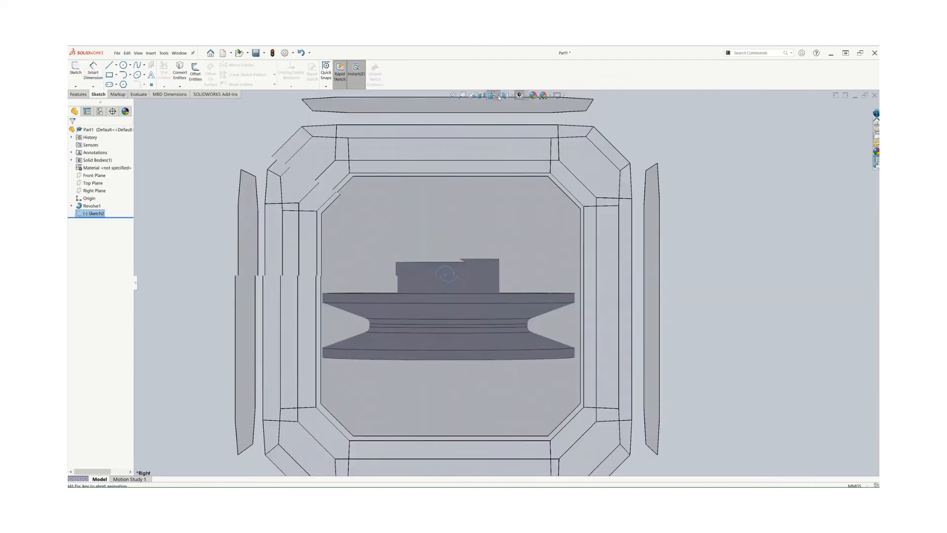
click(532, 117)
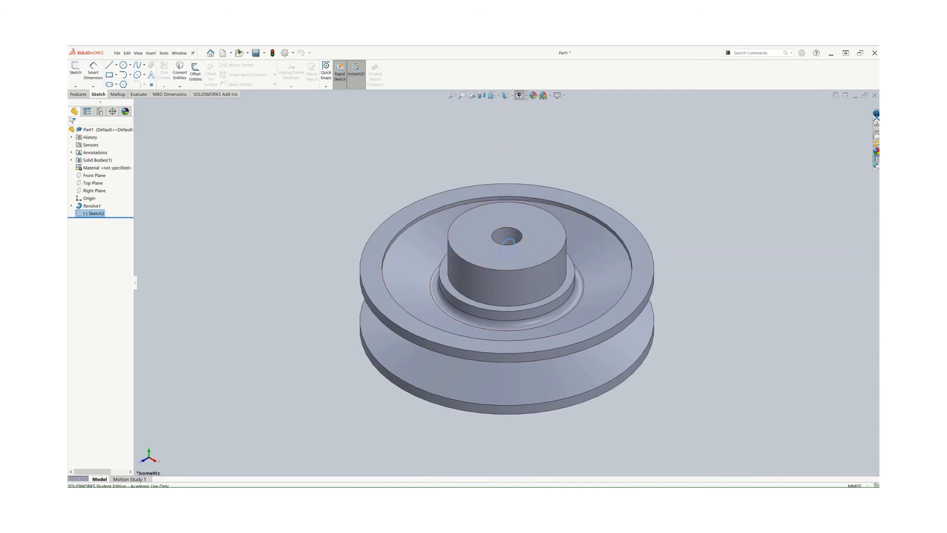
click(76, 96)
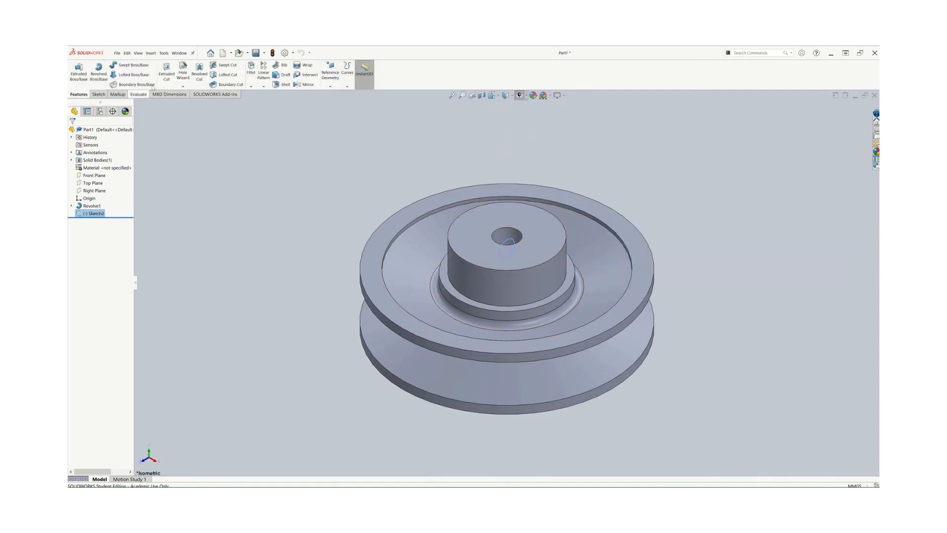
click(168, 78)
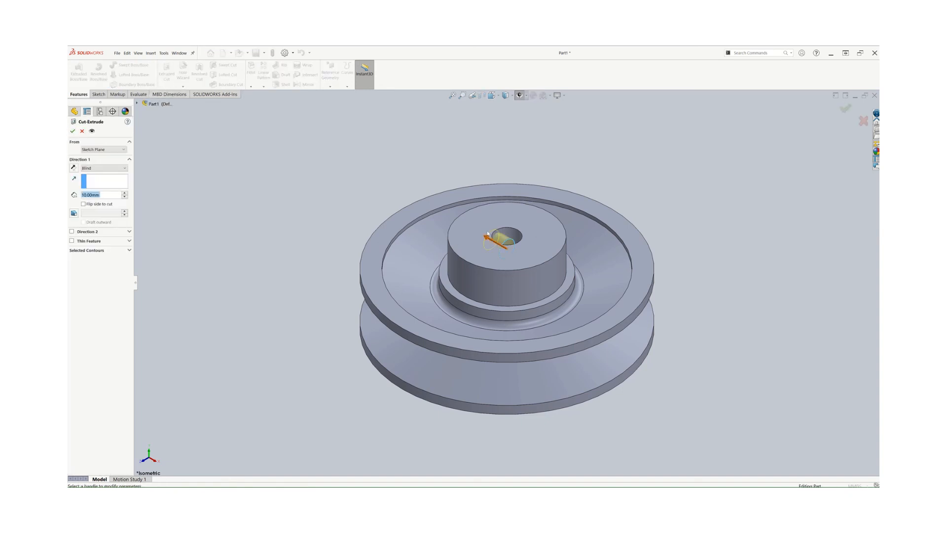
click(73, 168)
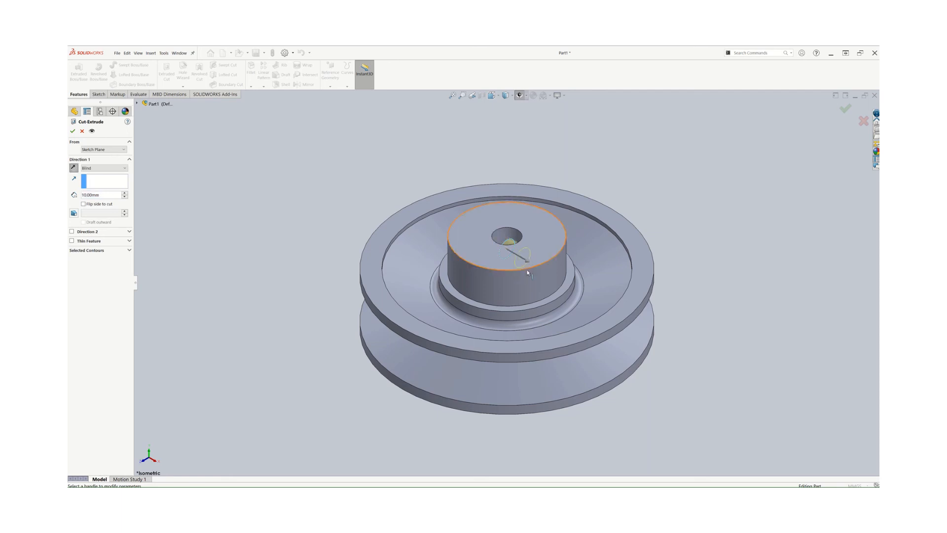
drag(527, 272, 582, 294)
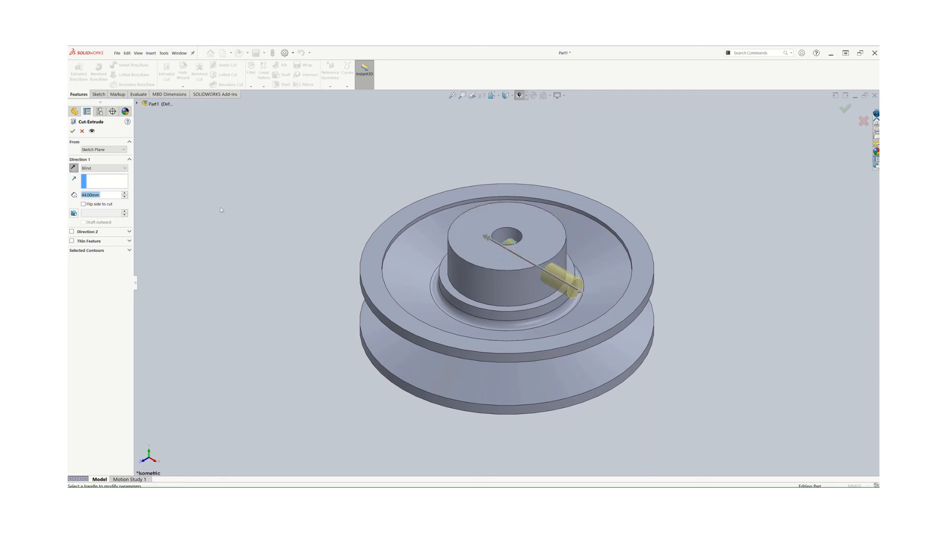
click(73, 131)
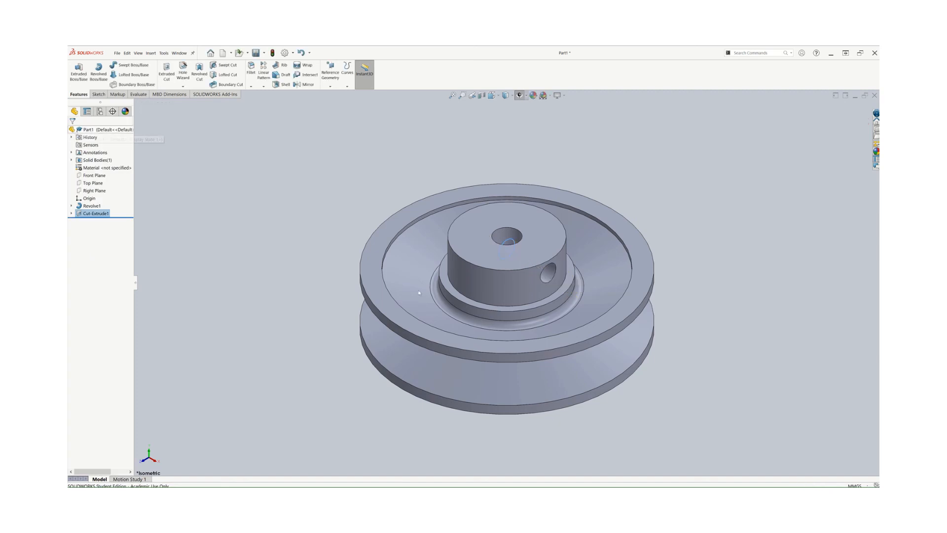
click(267, 169)
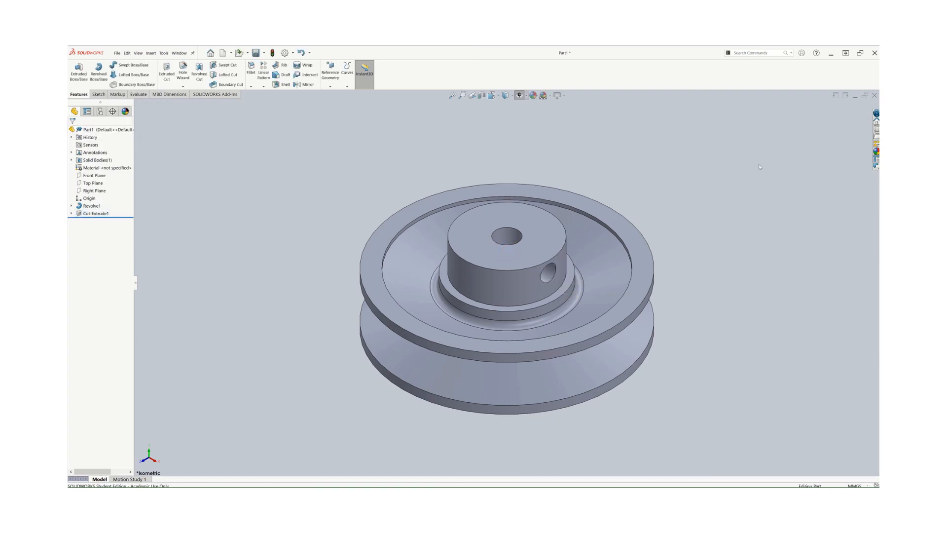